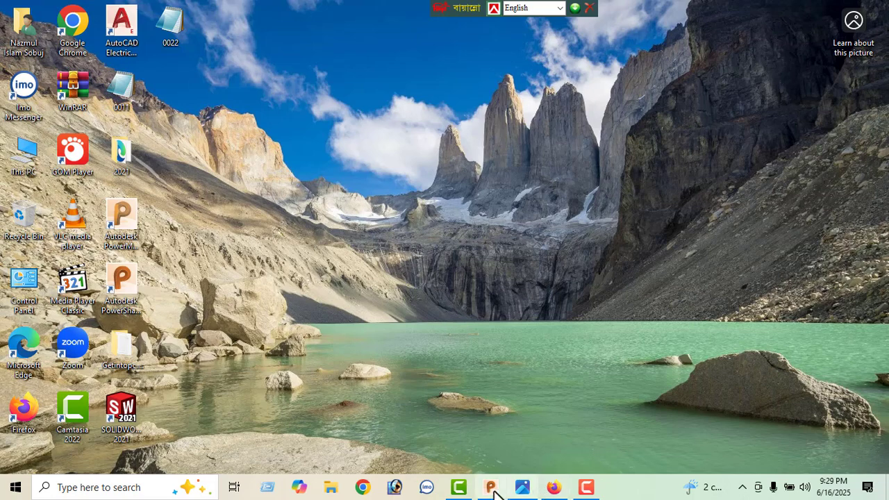
left_click(523, 488)
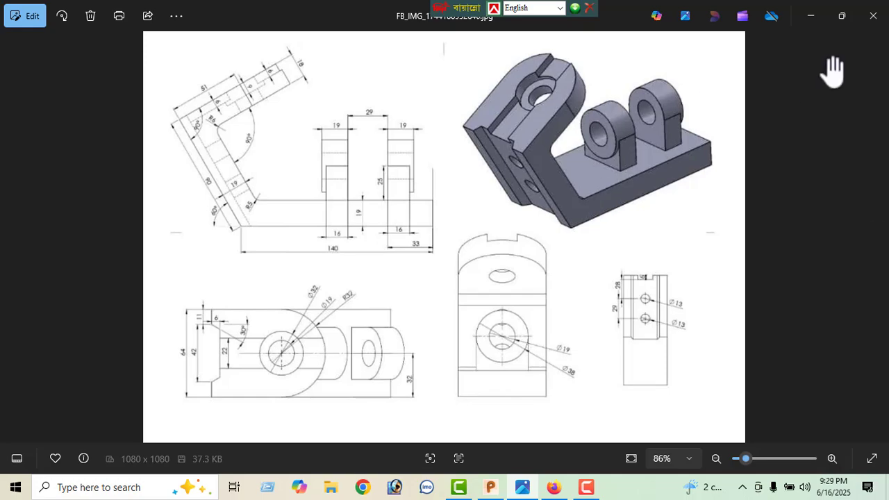
left_click(811, 15)
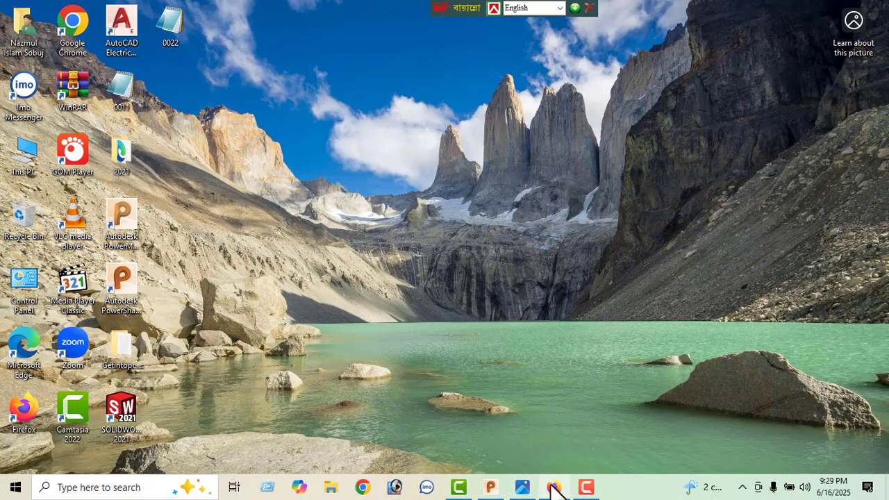
left_click(553, 486)
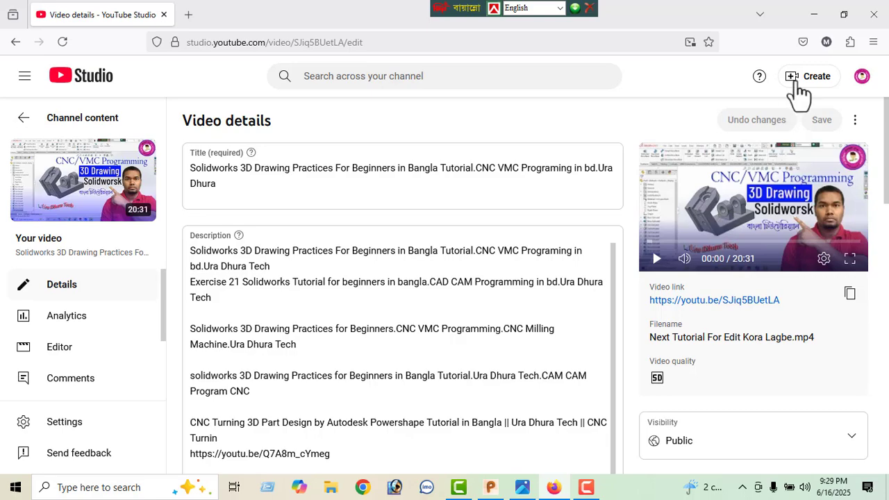
left_click(814, 15)
right_click(424, 178)
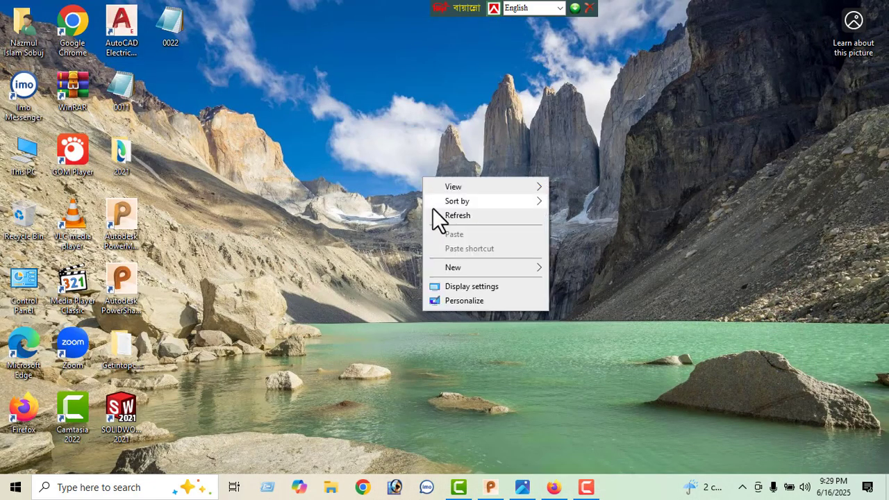
left_click(442, 216)
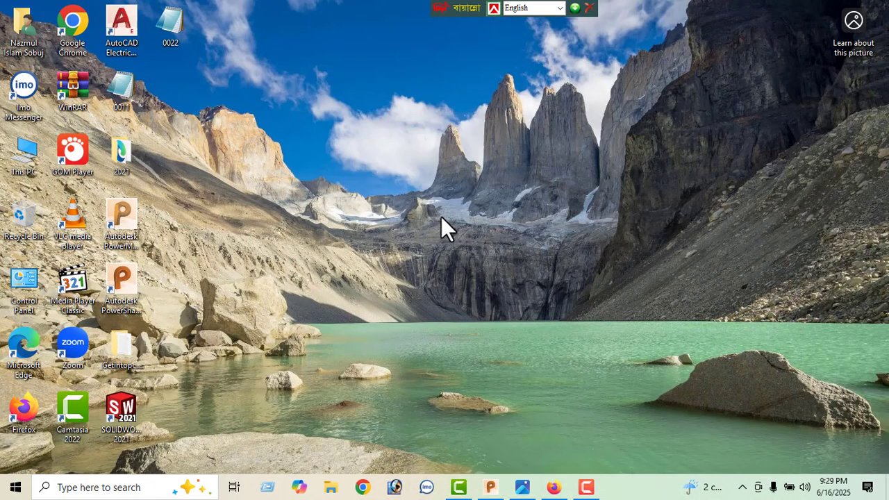
Review the bracket's reference drawing, switch to Autodesk PowerShape and calculate 64 - 22 with the calculator
left_click(521, 490)
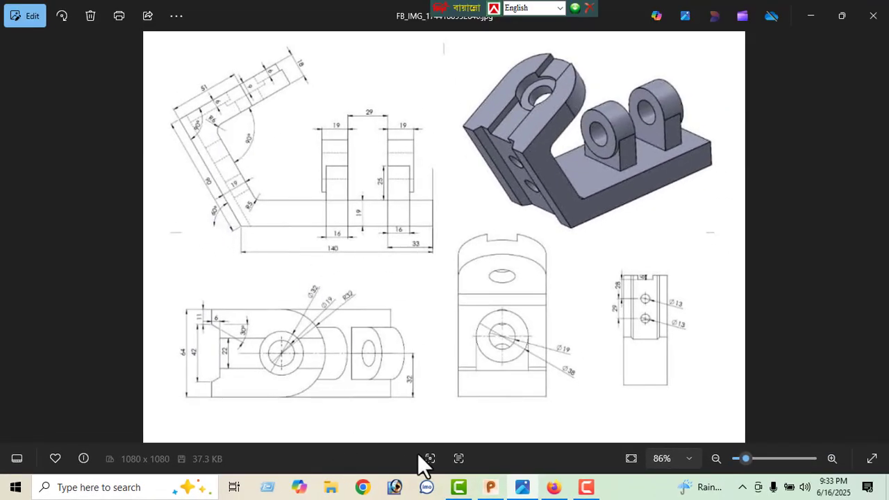
left_click(492, 488)
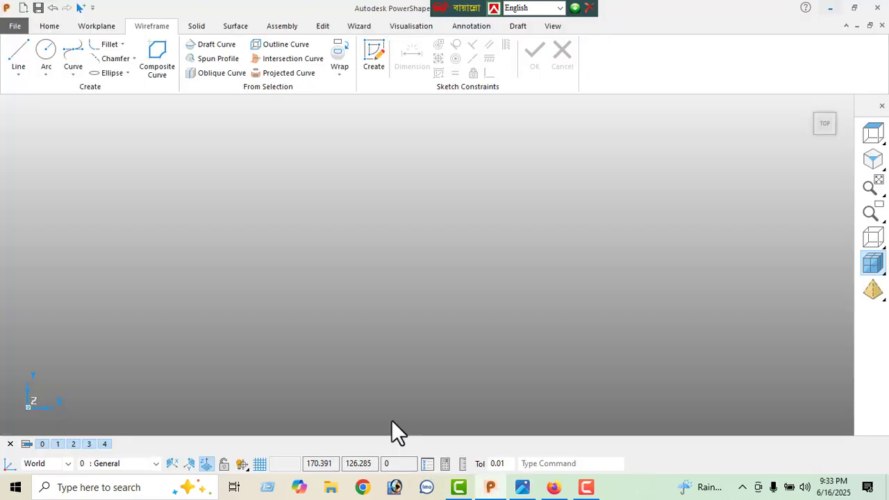
left_click(446, 464)
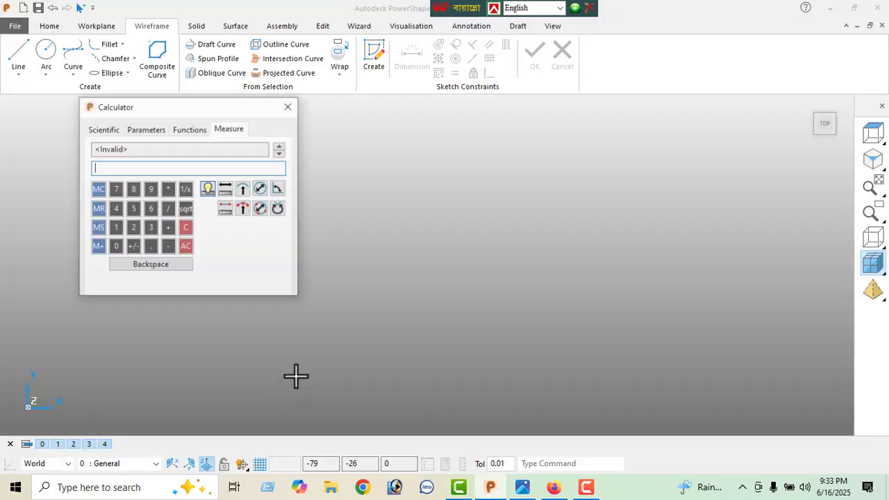
left_click(150, 210)
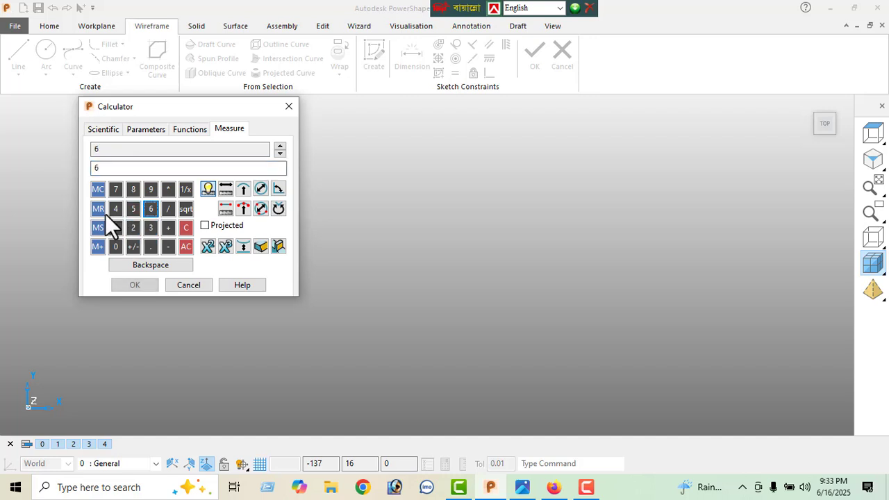
left_click(113, 209)
left_click(165, 246)
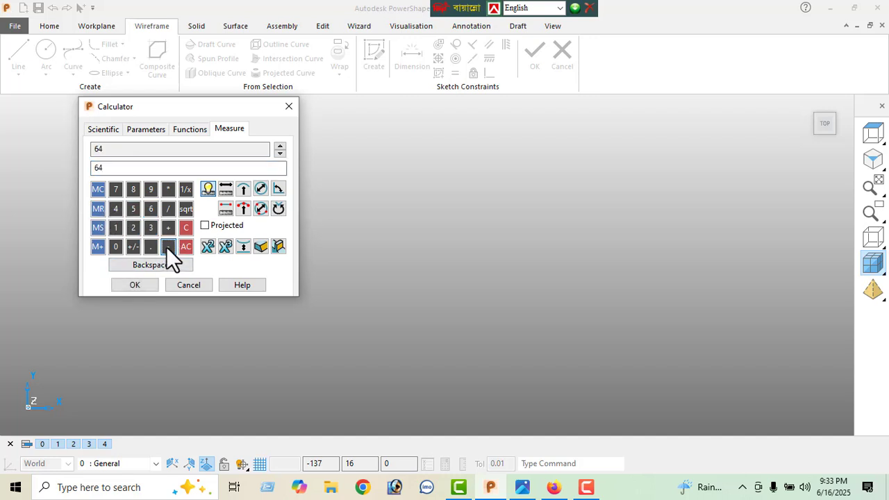
left_click(136, 228)
left_click(132, 228)
left_click(524, 488)
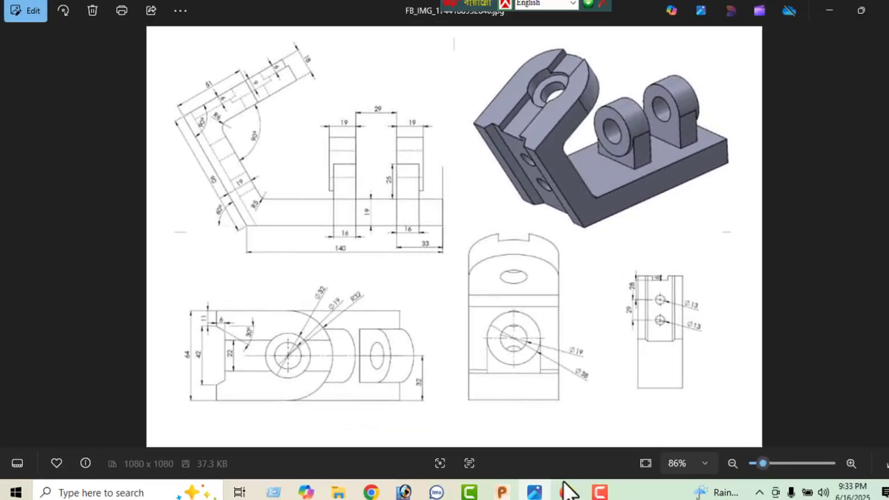
left_click(491, 489)
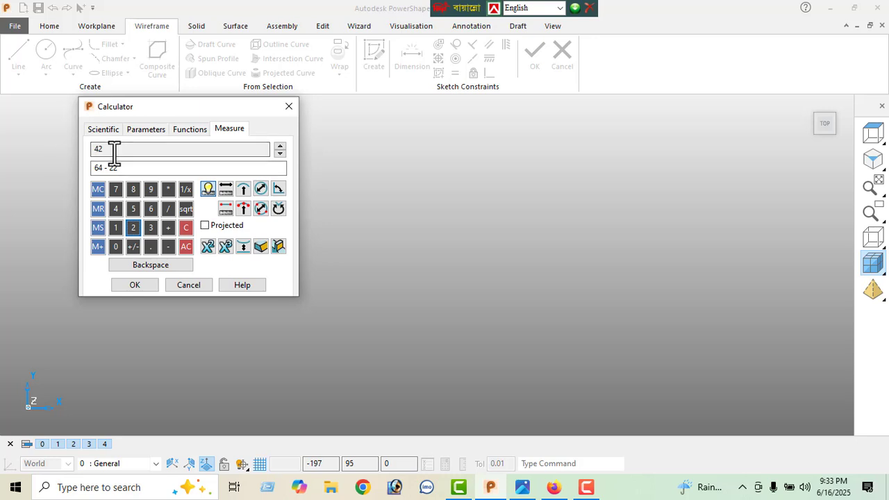
left_click(831, 9)
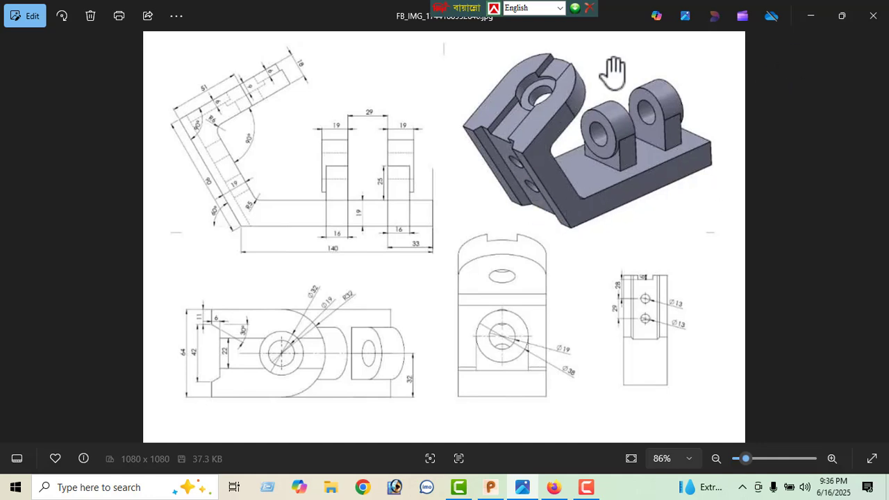
left_click(811, 15)
right_click(322, 210)
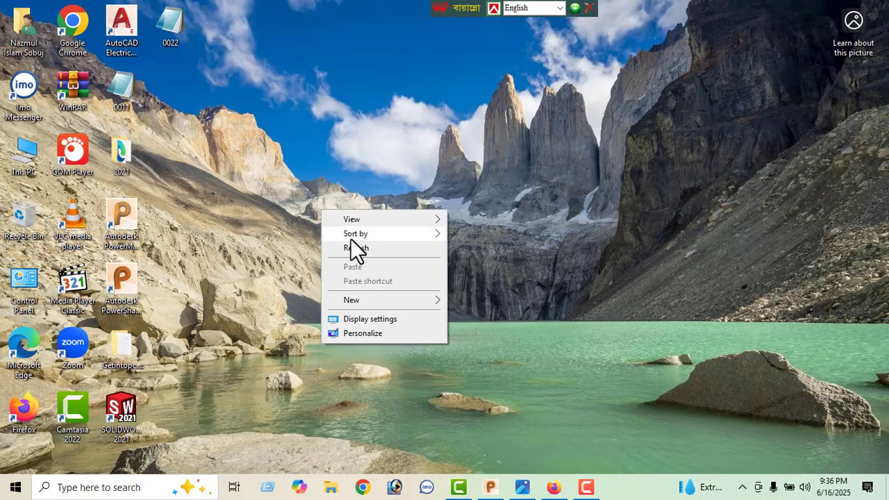
left_click(371, 250)
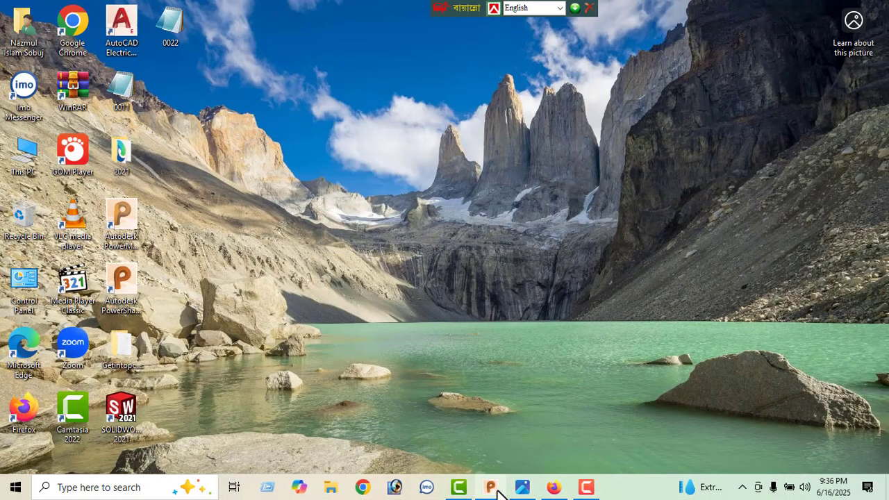
Switch back to PowerShape, dismiss the calculator and draw a horizontal line about 119 long, starting at X 69, Y 32
left_click(490, 487)
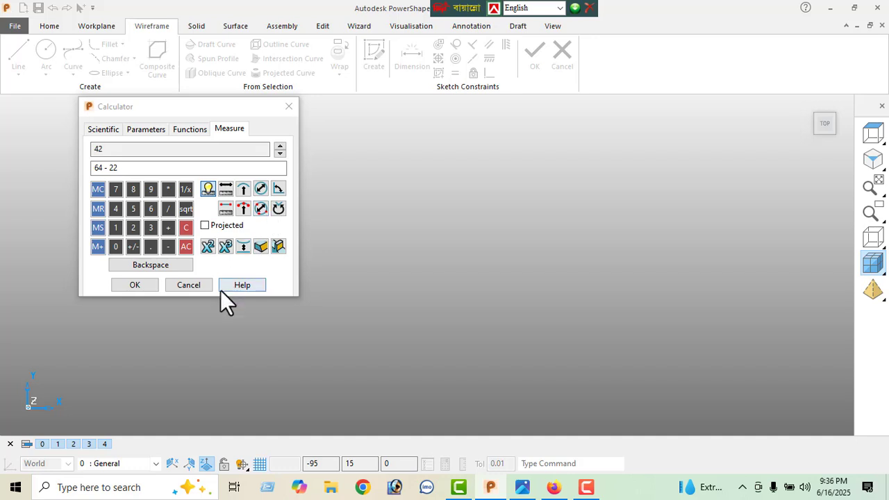
left_click(196, 288)
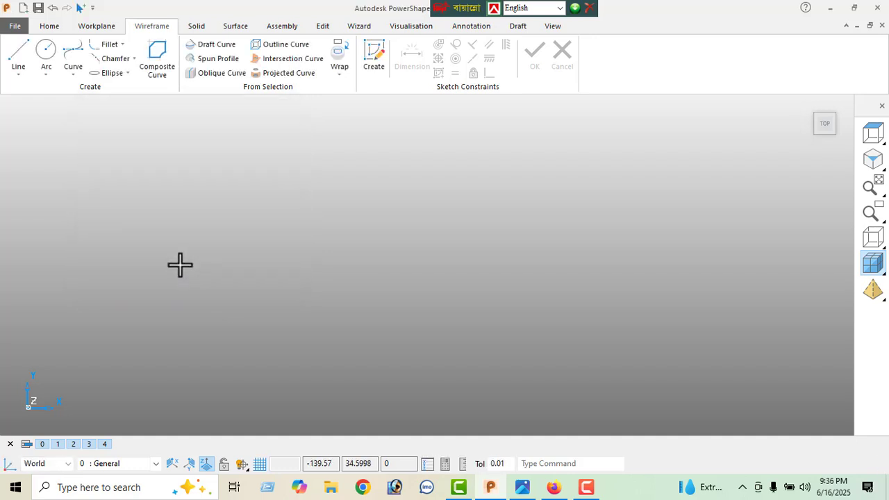
left_click(19, 57)
left_click(565, 269)
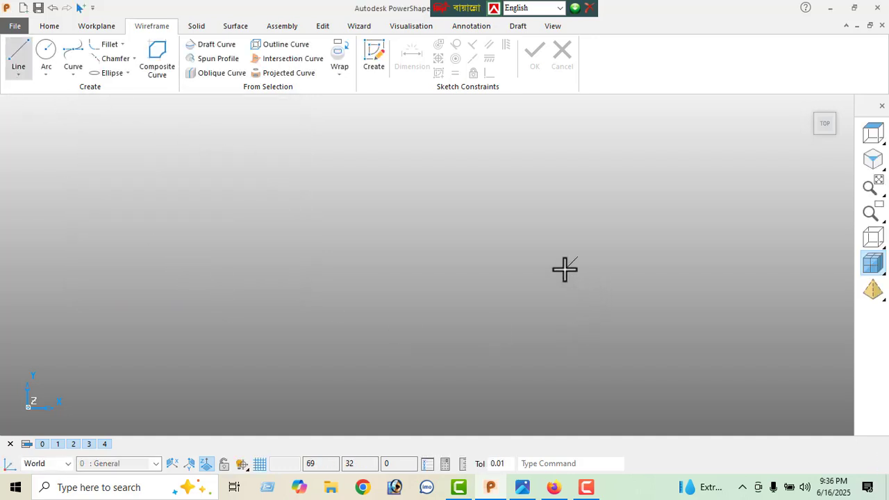
left_click(345, 269)
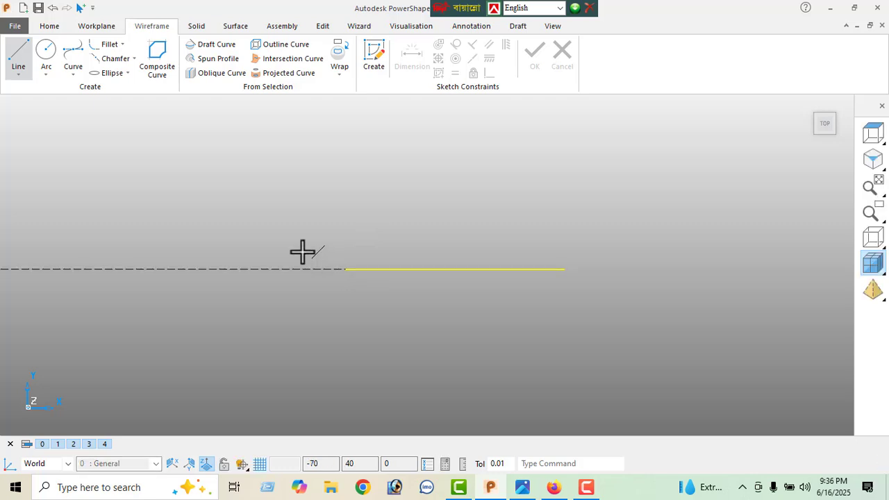
right_click(208, 178)
key("Escape")
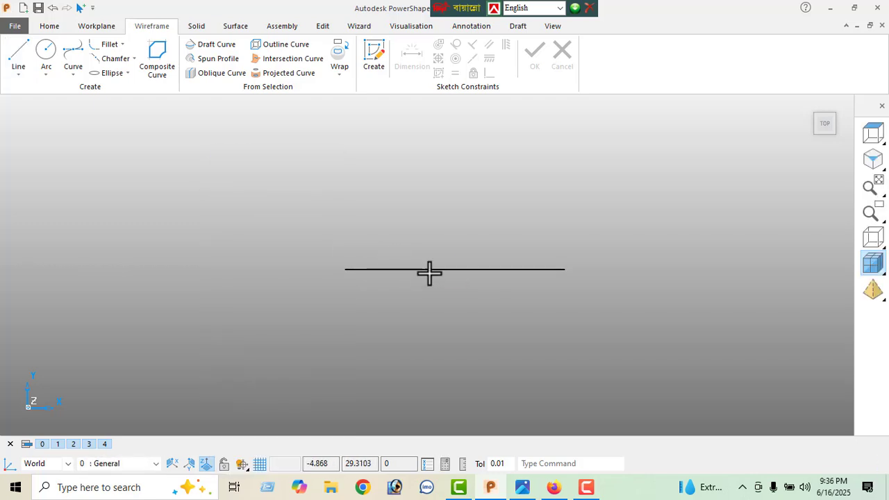
Set the horizontal line's length to 140
double_click(358, 268)
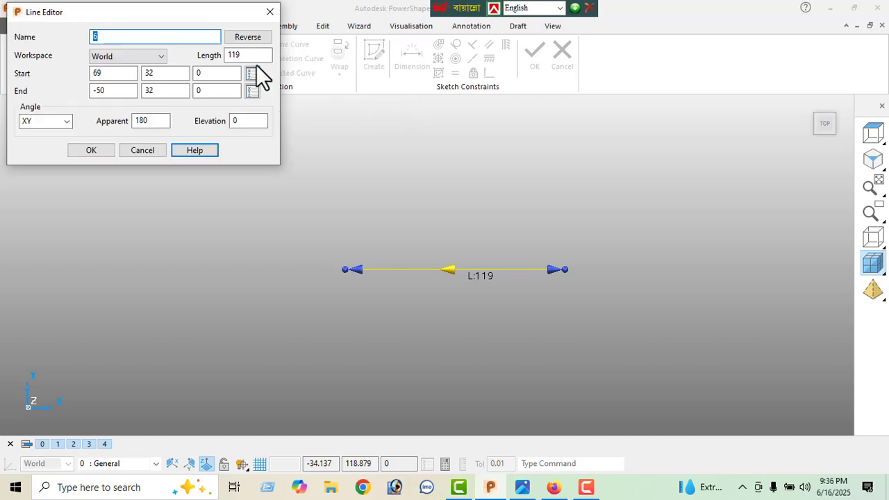
left_click_drag(259, 61, 234, 73)
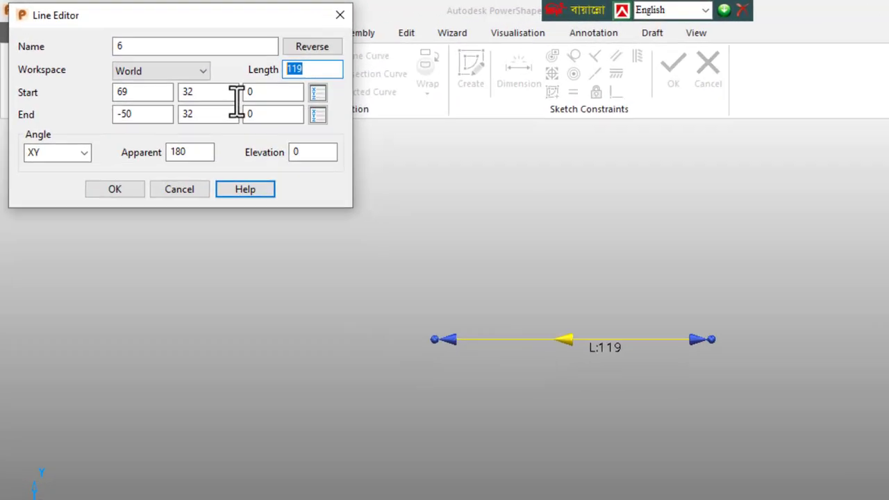
type("140")
key("Return")
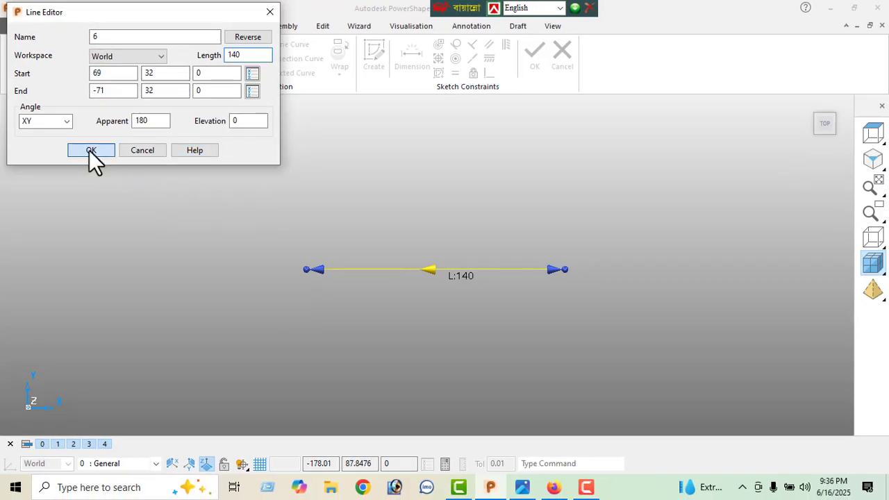
left_click(91, 152)
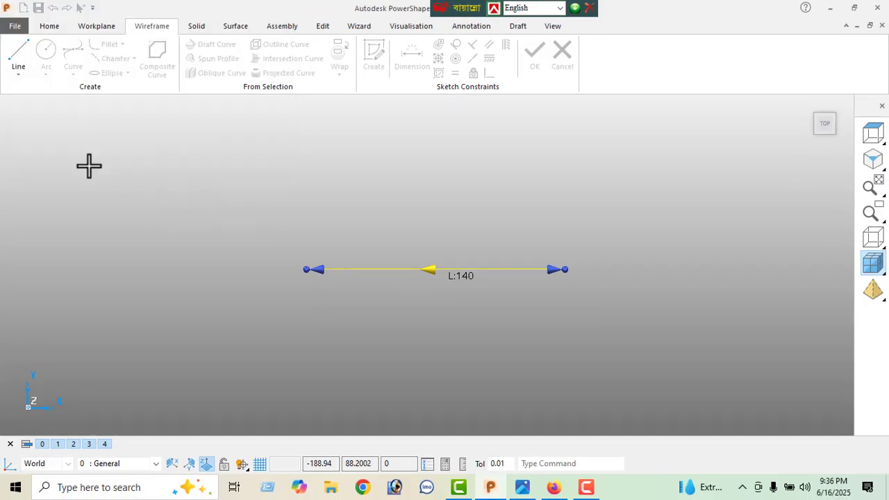
Draw a slanted line about 57 long at 120° upward from the left end of the horizontal line
left_click(15, 59)
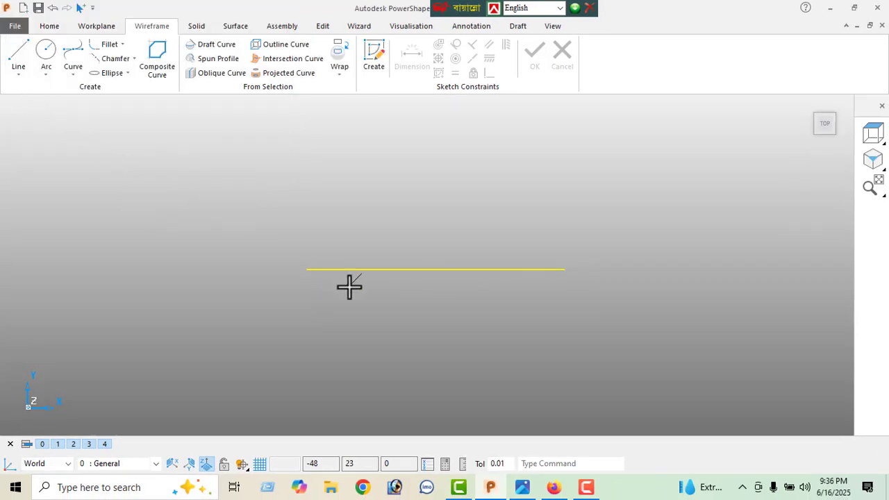
left_click(309, 273)
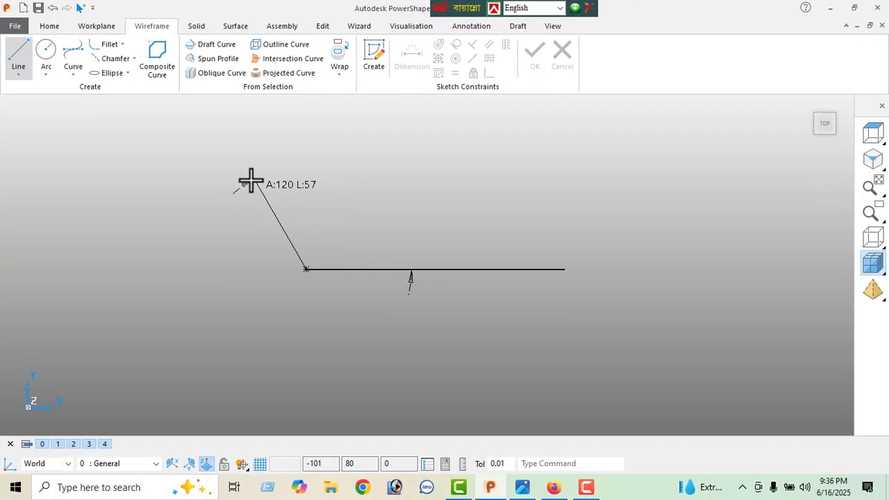
left_click(252, 180)
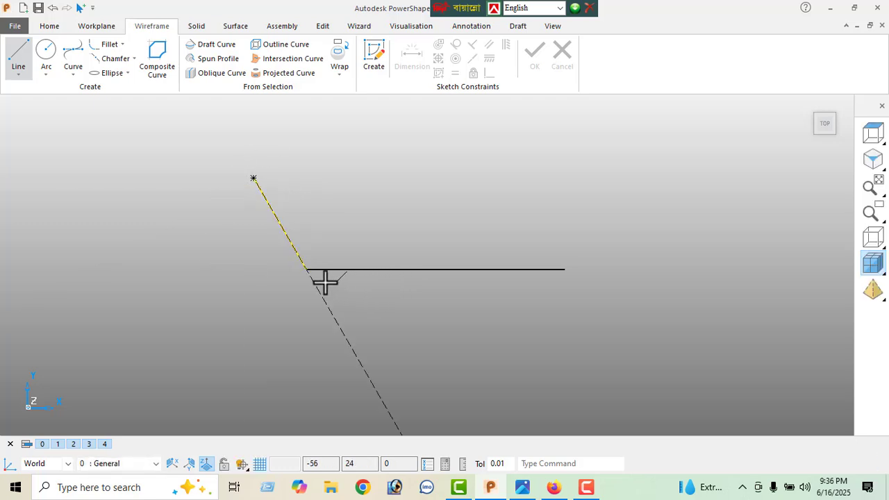
Draw a short horizontal line about 32.5 long extending left from the corner and end the line command
left_click(306, 269)
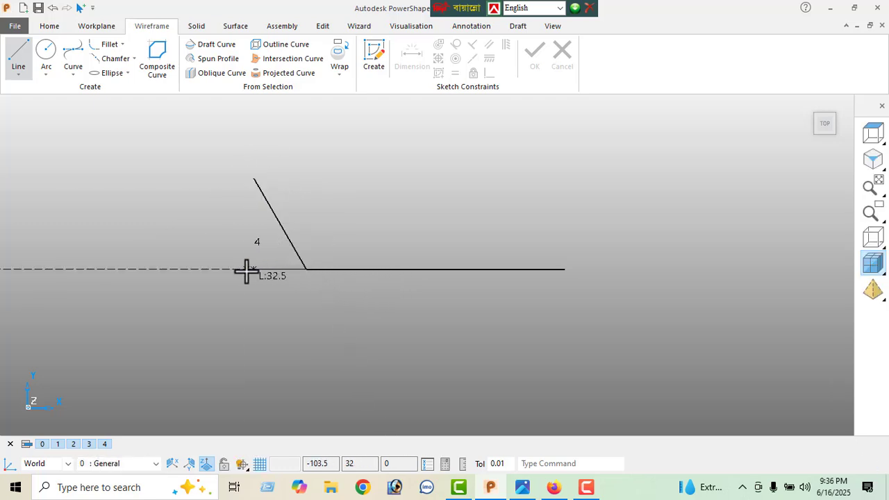
left_click(246, 271)
right_click(104, 178)
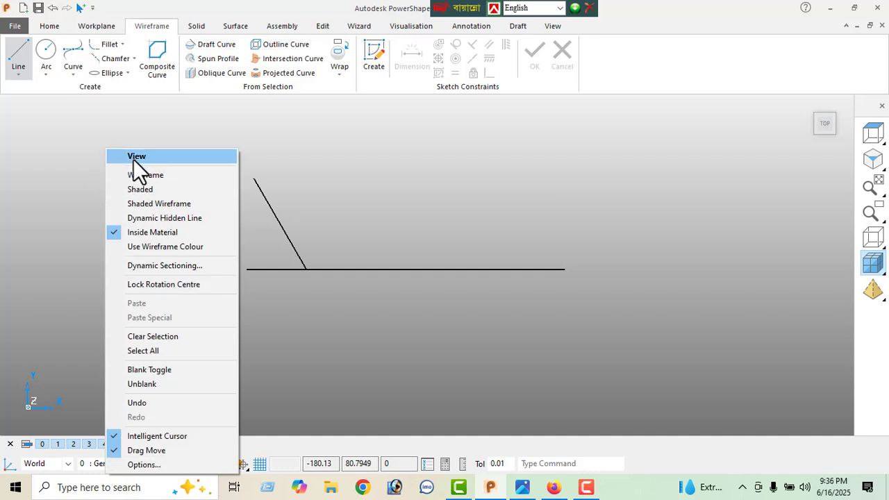
left_click(133, 159)
Add an angular dimension between the short horizontal line and the slanted line with text height 10, and compare it with the reference drawing
left_click(477, 28)
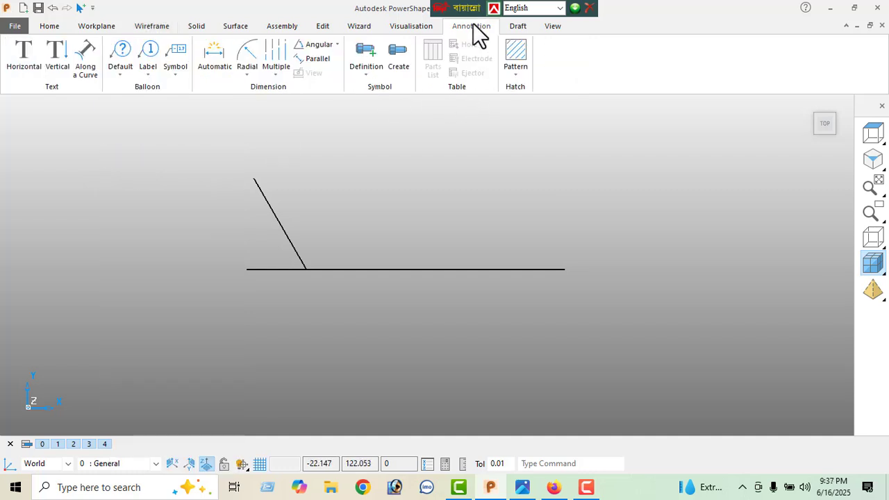
left_click(314, 46)
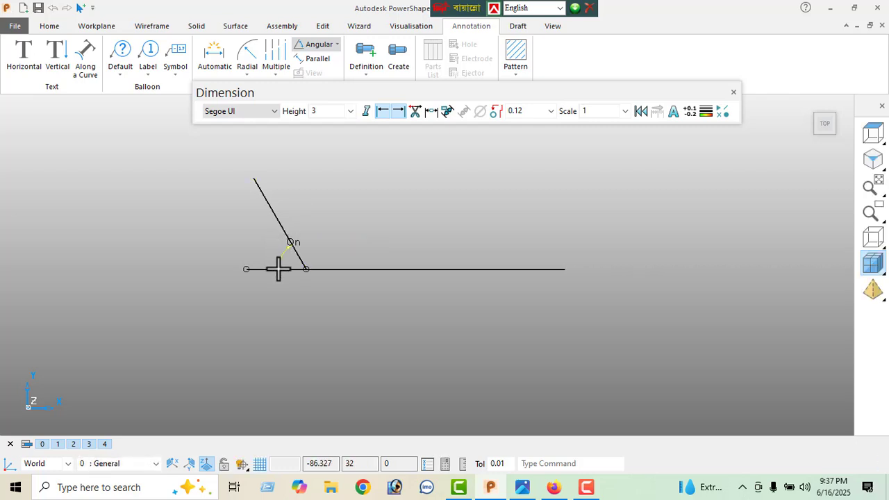
left_click(241, 239)
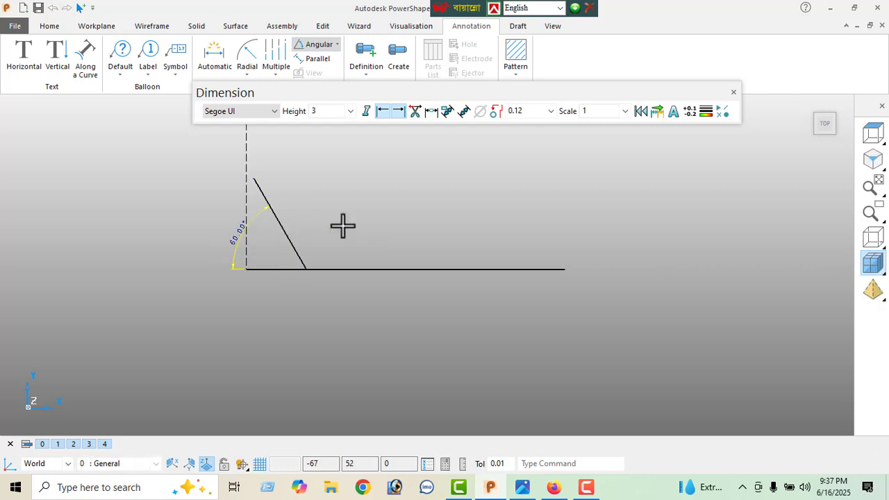
left_click(350, 111)
left_click(329, 137)
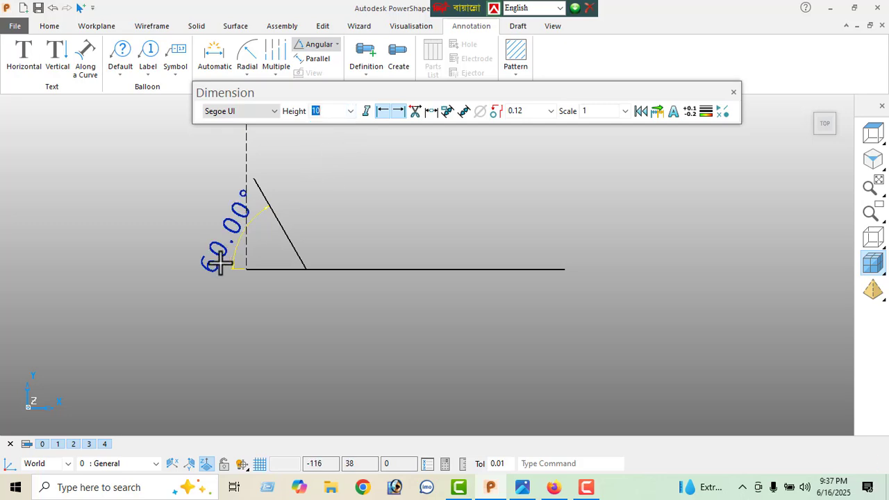
left_click(523, 487)
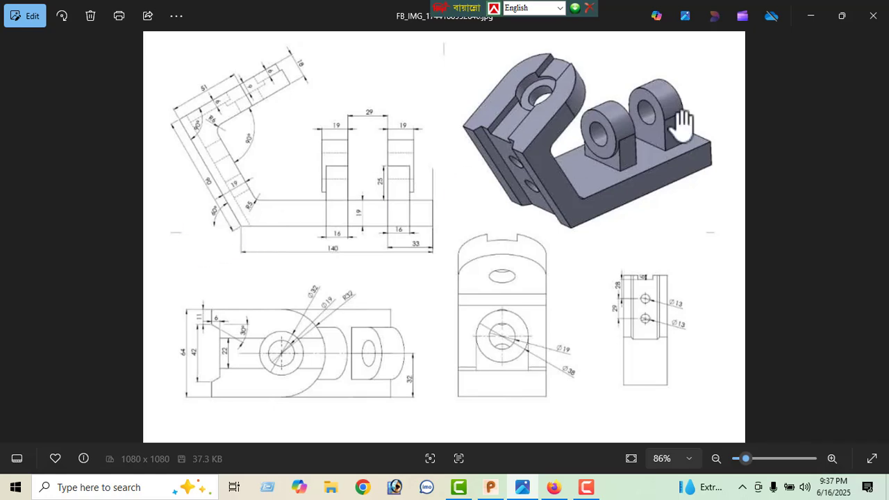
left_click(812, 9)
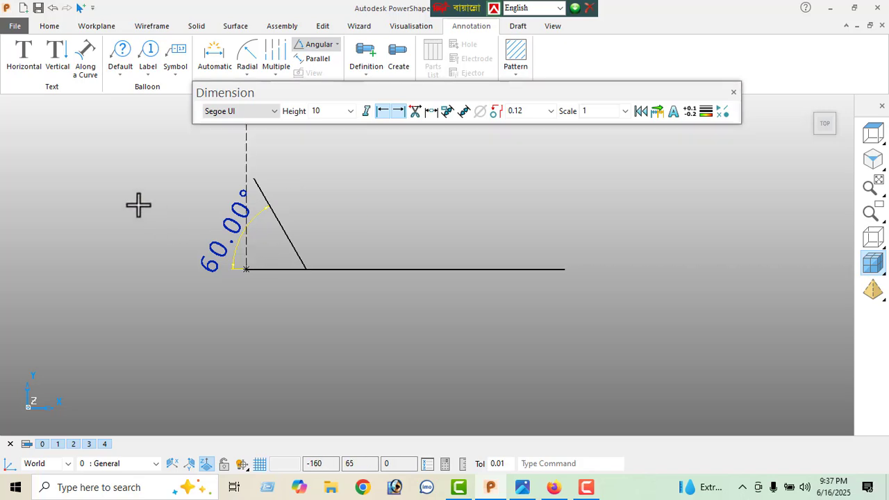
Set the slanted line's length to 90
right_click(144, 161)
left_click(147, 161)
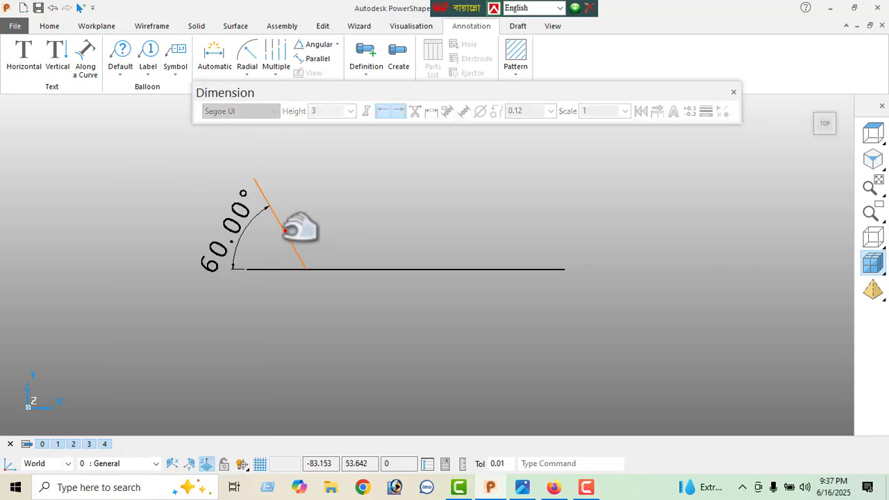
double_click(284, 230)
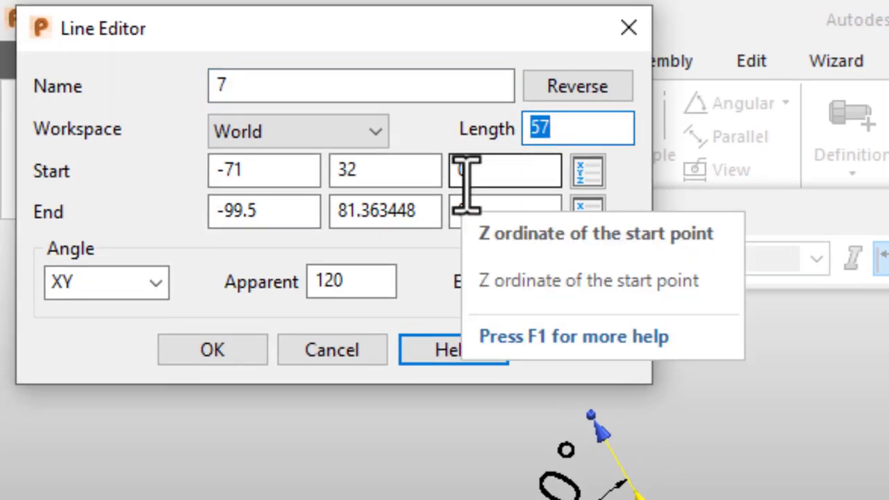
type("90")
key("Return")
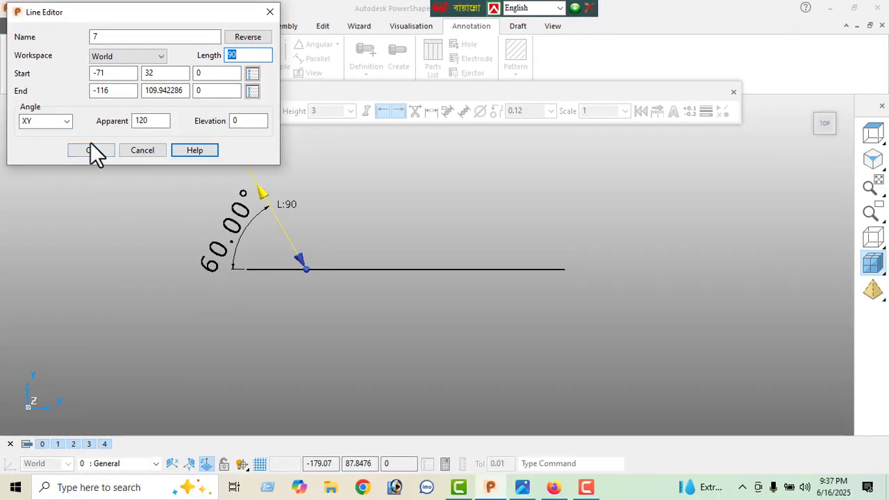
left_click(91, 148)
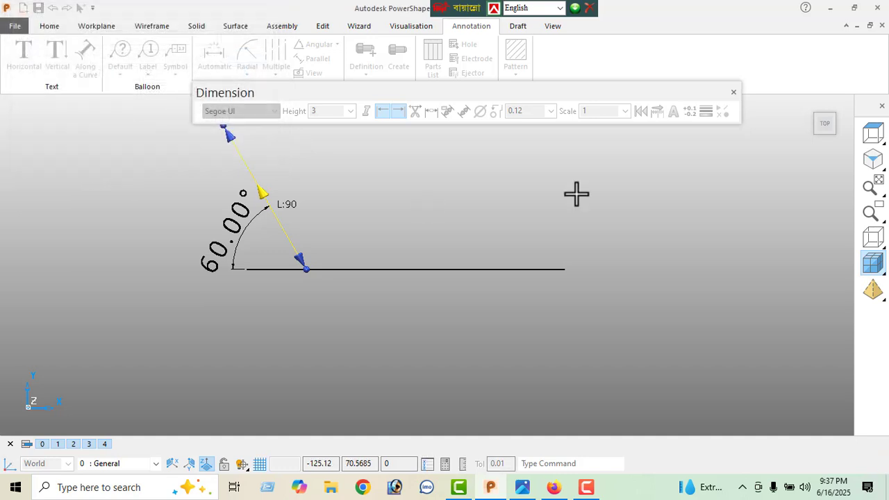
Draw a line about 26 long from the slanted line's upper end, perpendicular to it and pointing up at 30°
left_click(825, 125)
scroll(487, 267, "down", 5)
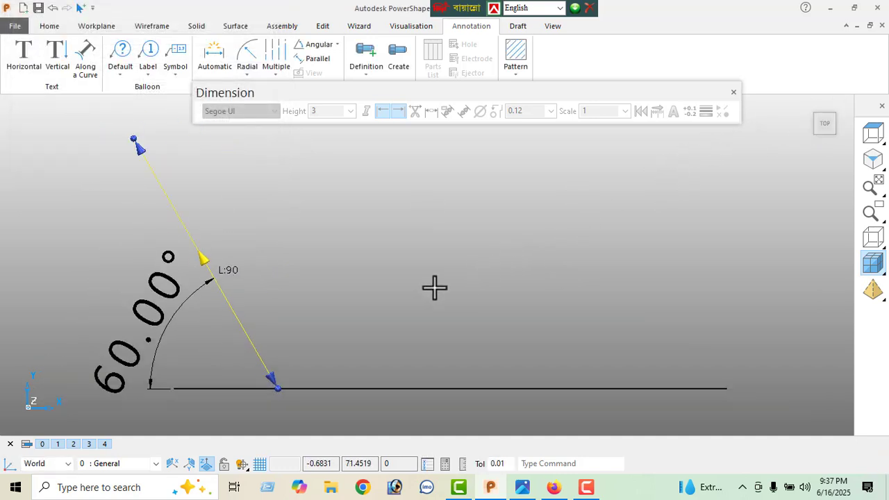
left_click(151, 28)
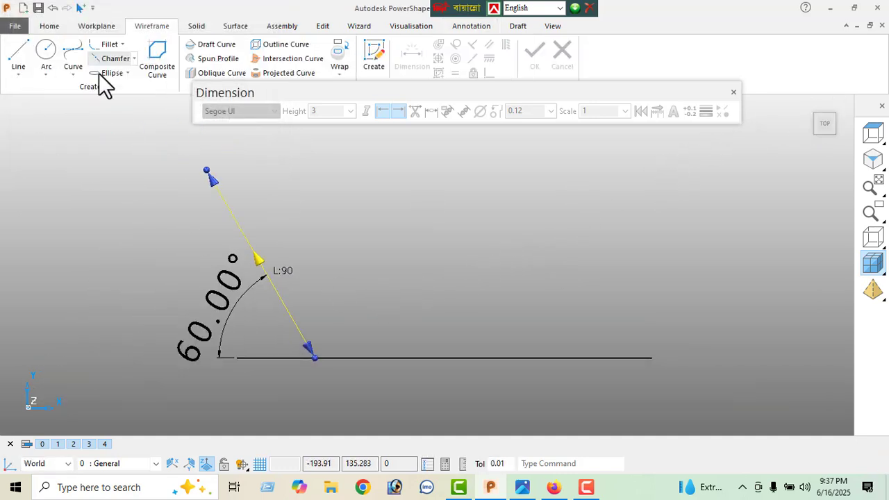
left_click(21, 57)
left_click(206, 171)
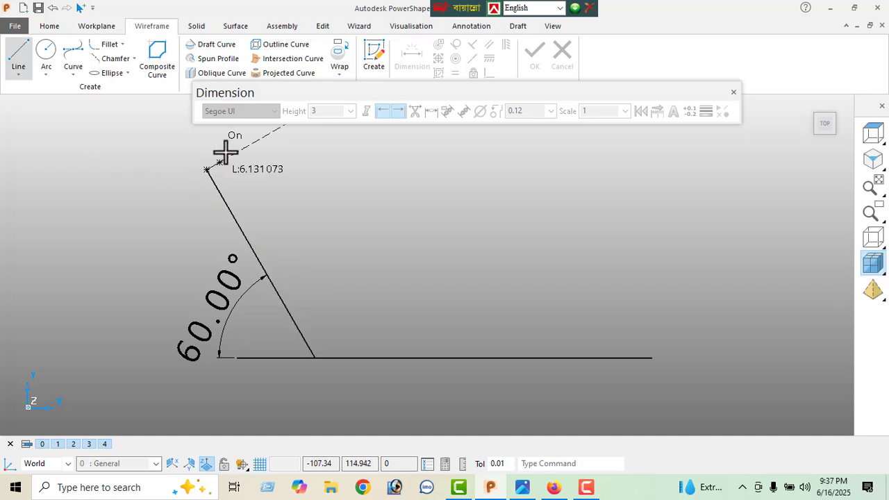
left_click(261, 137)
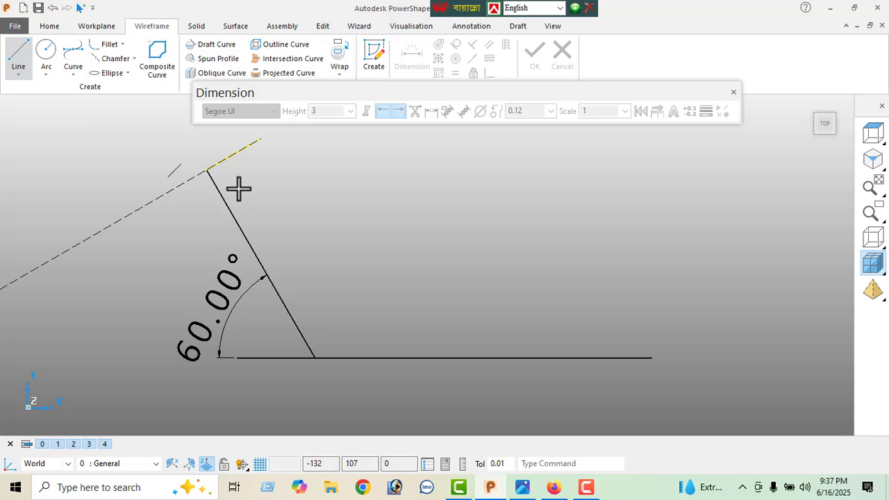
left_click(822, 123)
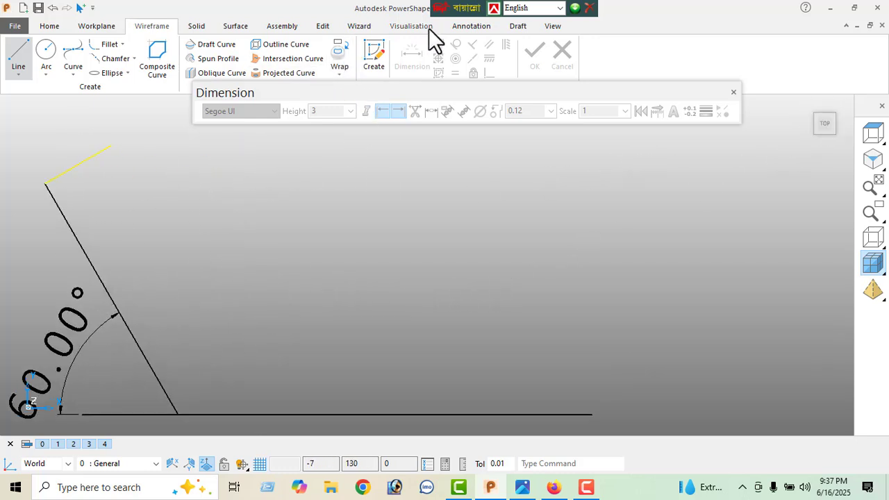
Add an angular dimension between the upper perpendicular line and the slanted line with text height 10
left_click(471, 26)
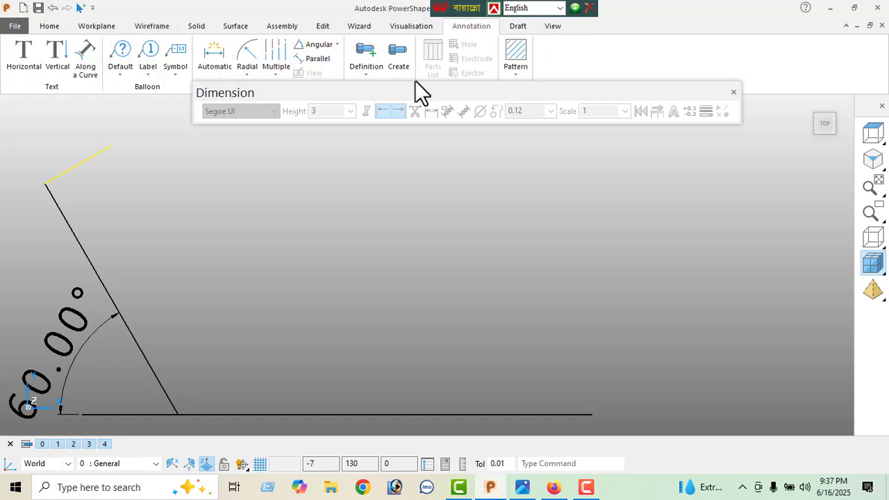
left_click(314, 46)
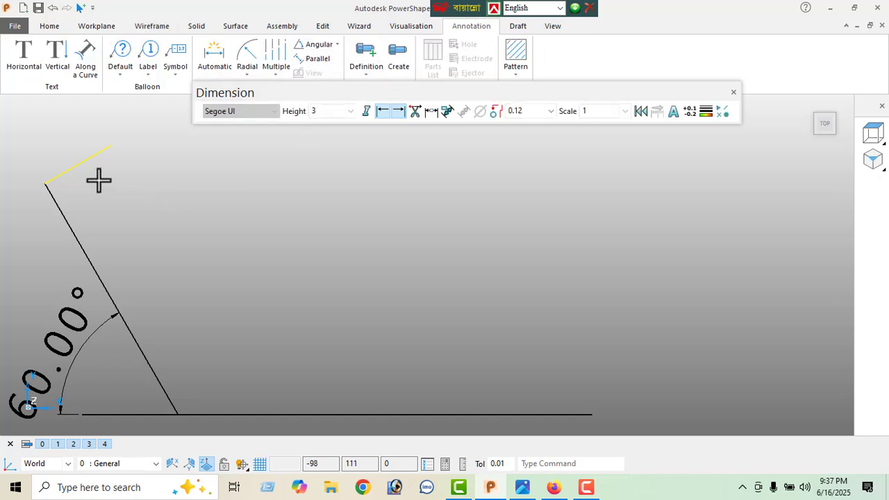
left_click(67, 216)
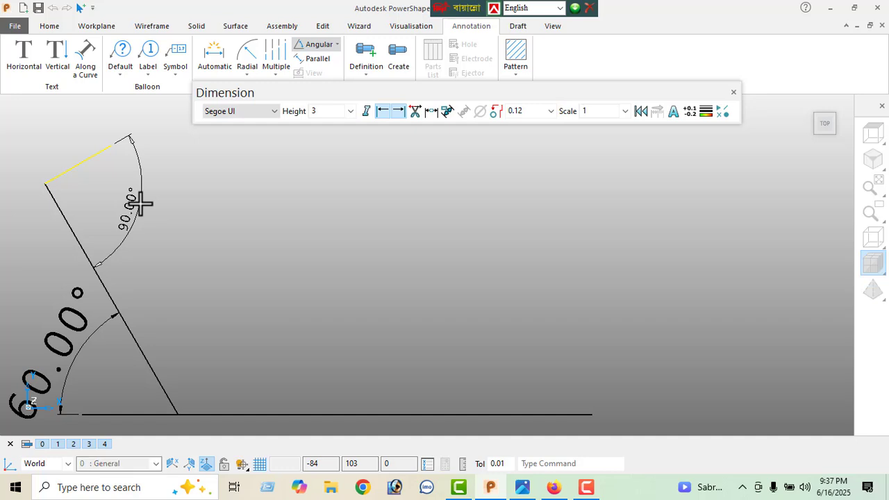
left_click(143, 202)
left_click(350, 111)
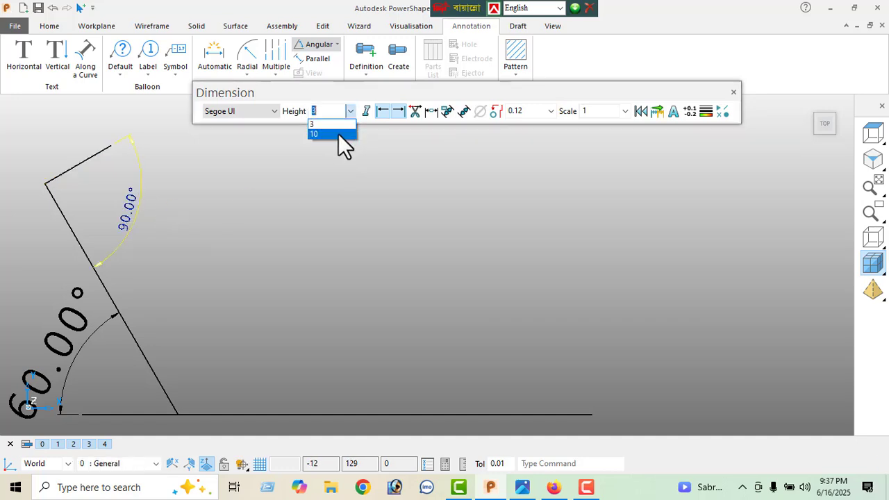
left_click(339, 133)
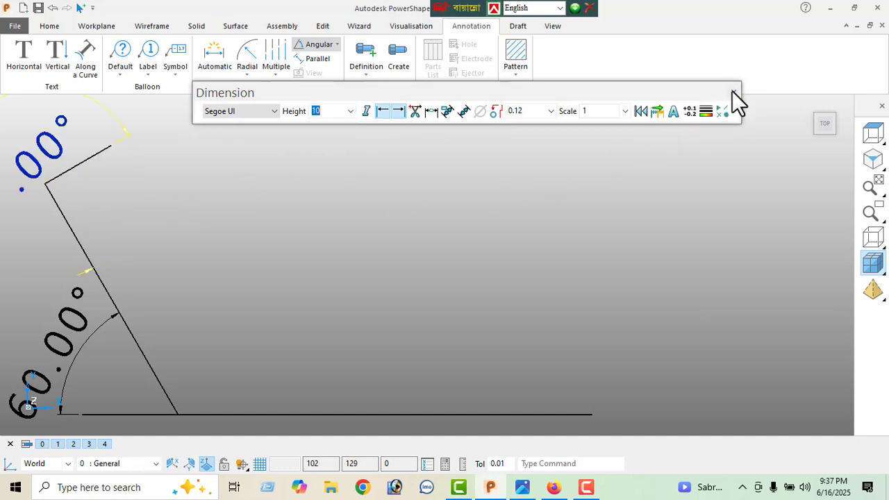
key("Escape")
left_click(825, 122)
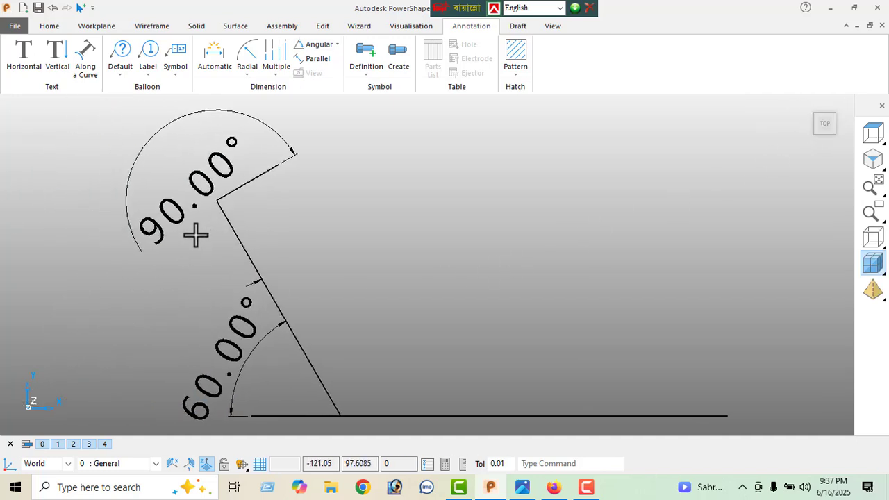
right_click(30, 173)
left_click(59, 155)
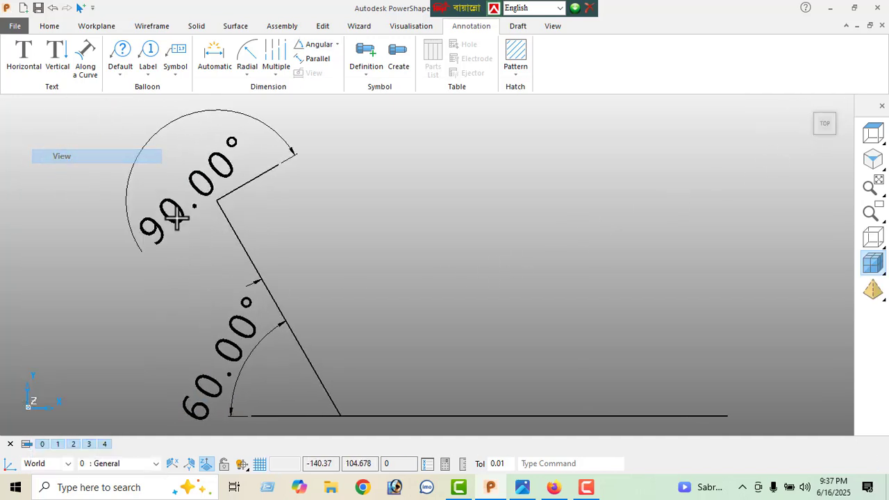
Set the upper perpendicular line's length to 51
double_click(260, 180)
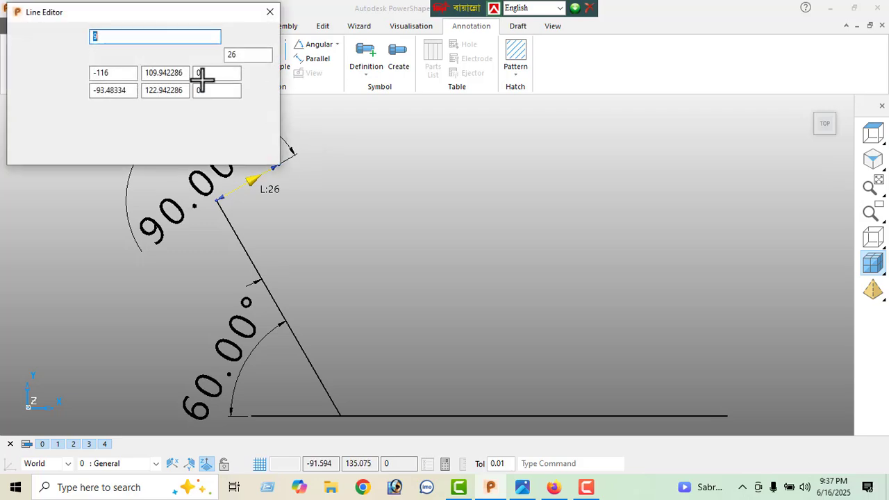
left_click_drag(258, 57, 200, 78)
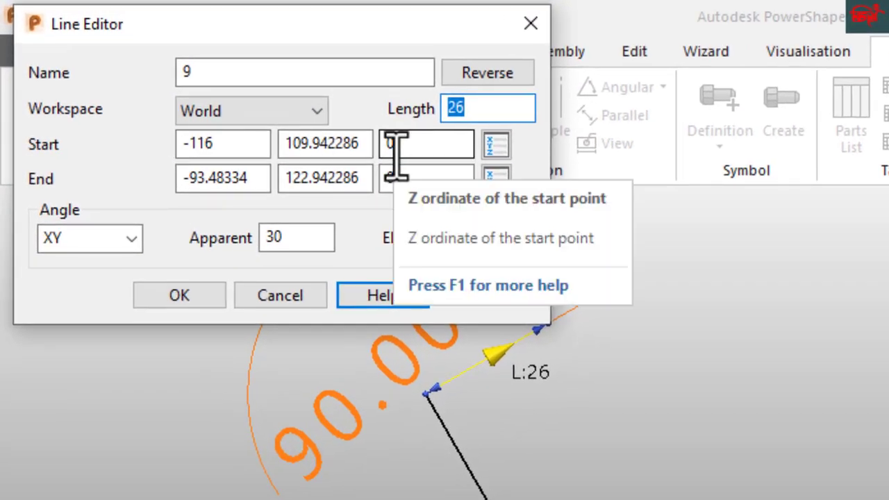
type("51")
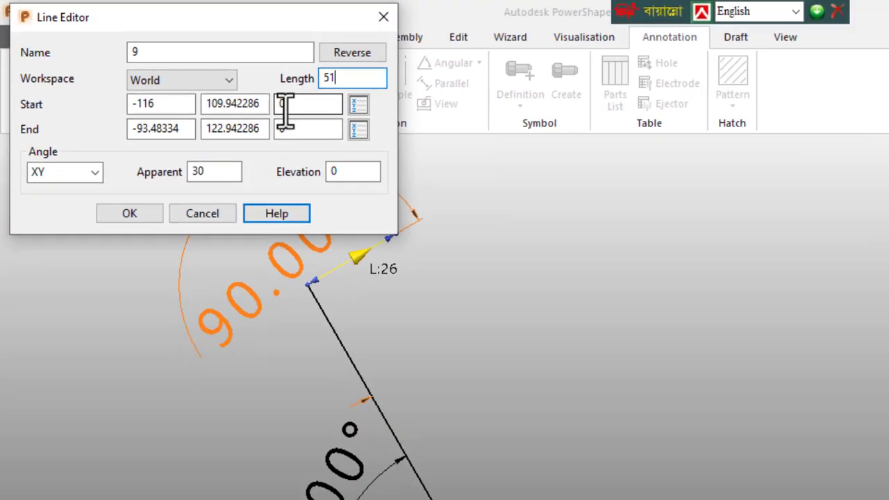
key("Return")
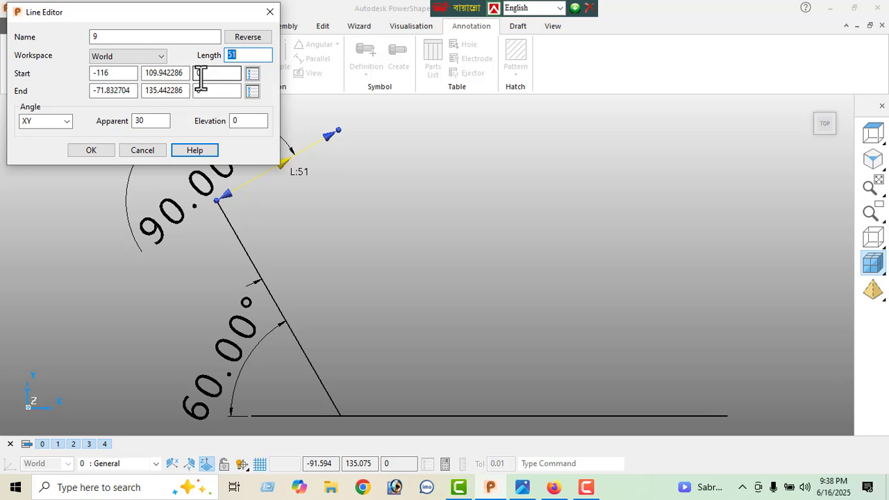
left_click(85, 150)
scroll(420, 250, "down", 1)
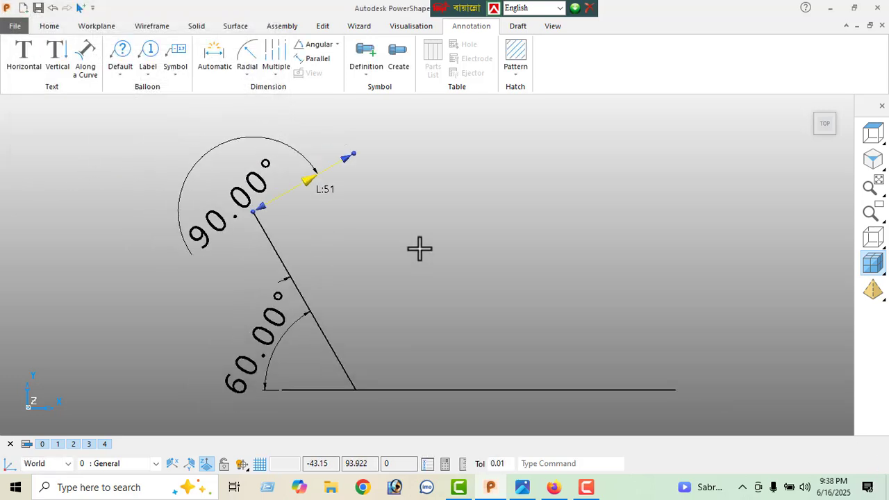
right_click(79, 164)
left_click(107, 158)
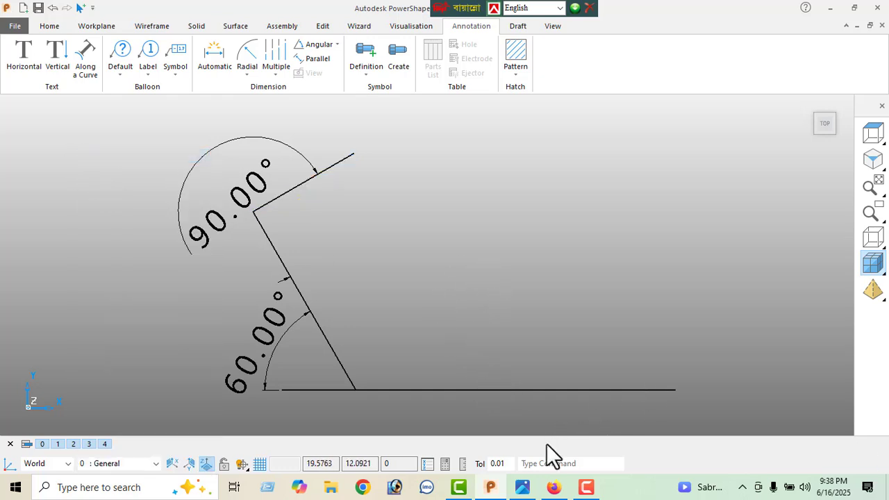
Check the thickness in the reference drawing and offset one copy of the three profile lines inward by 19
left_click(522, 488)
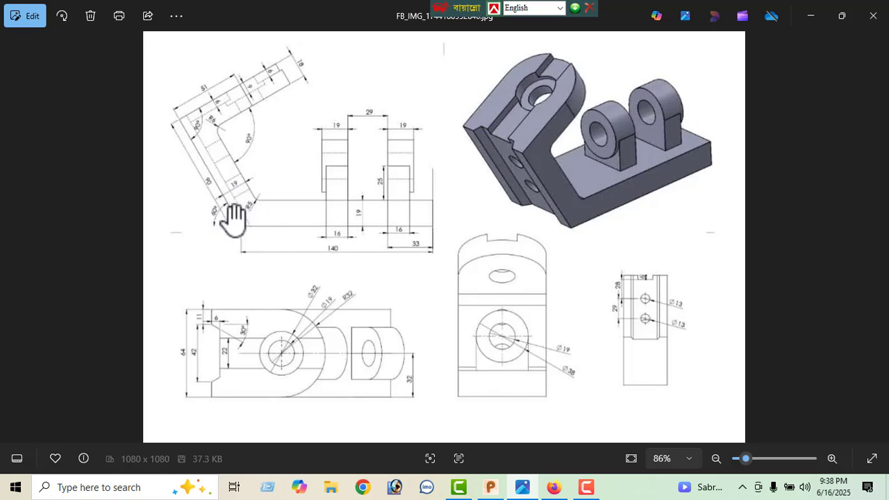
left_click(810, 16)
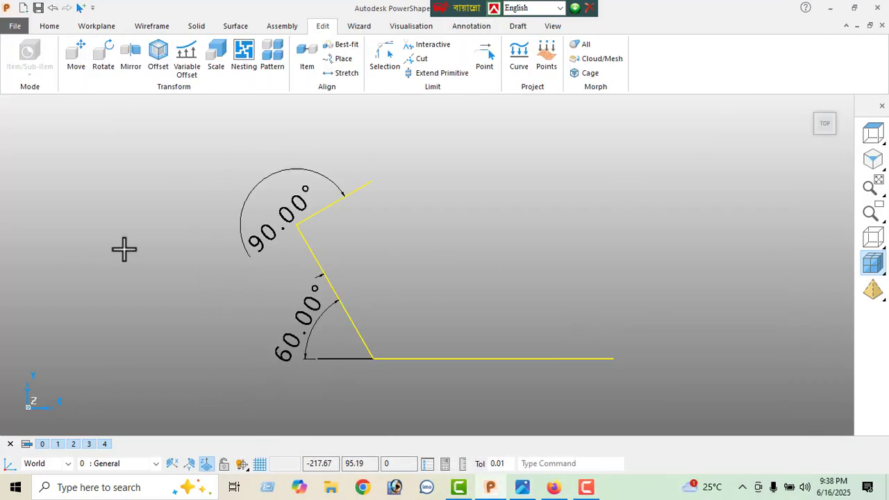
left_click(158, 56)
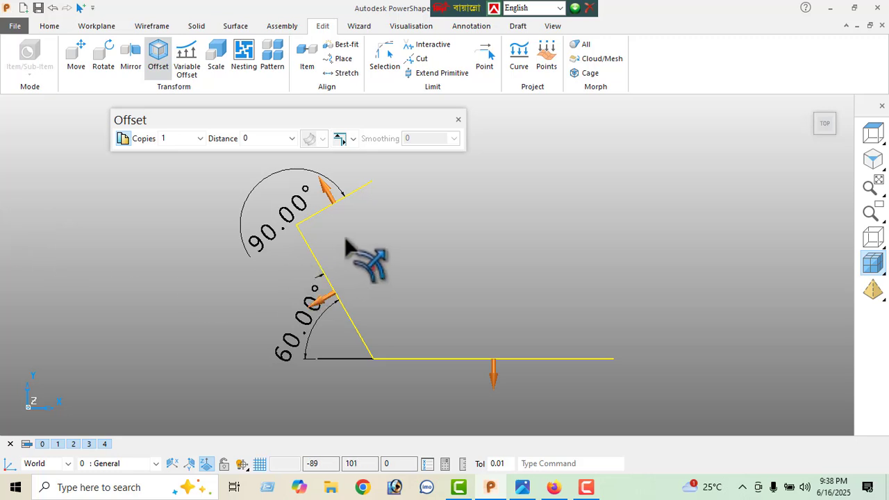
left_click(492, 366)
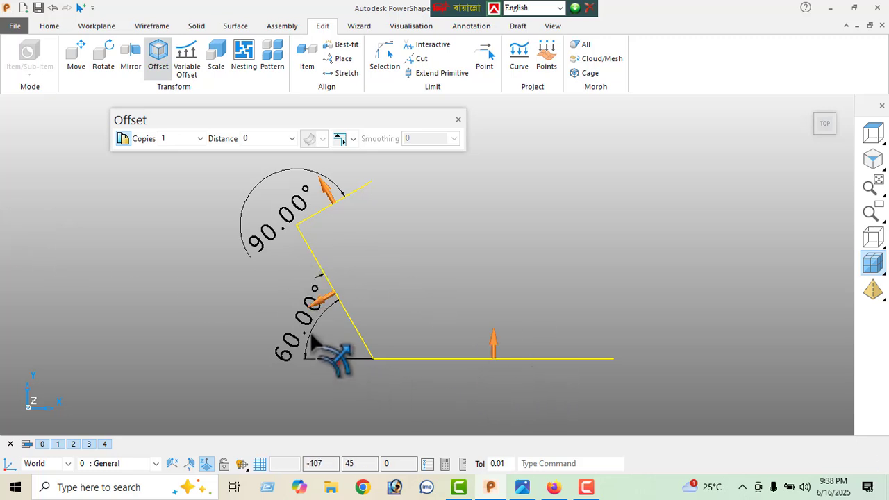
left_click(321, 300)
left_click(326, 191)
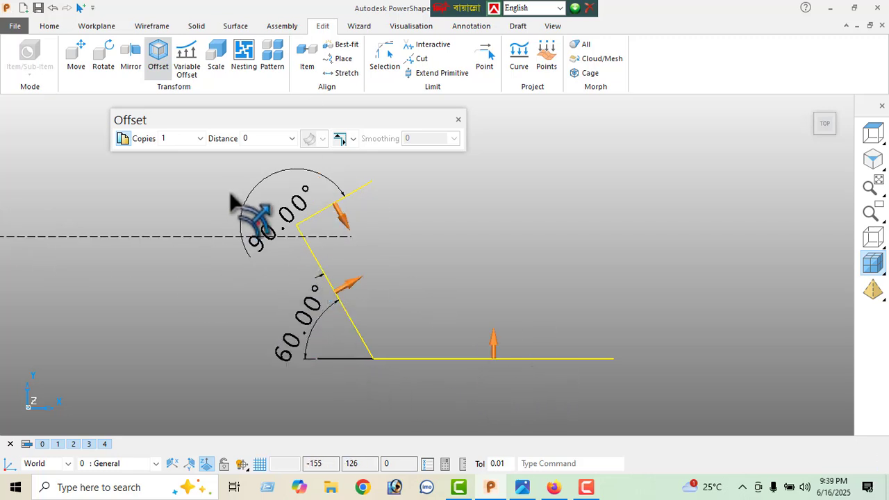
left_click(254, 142)
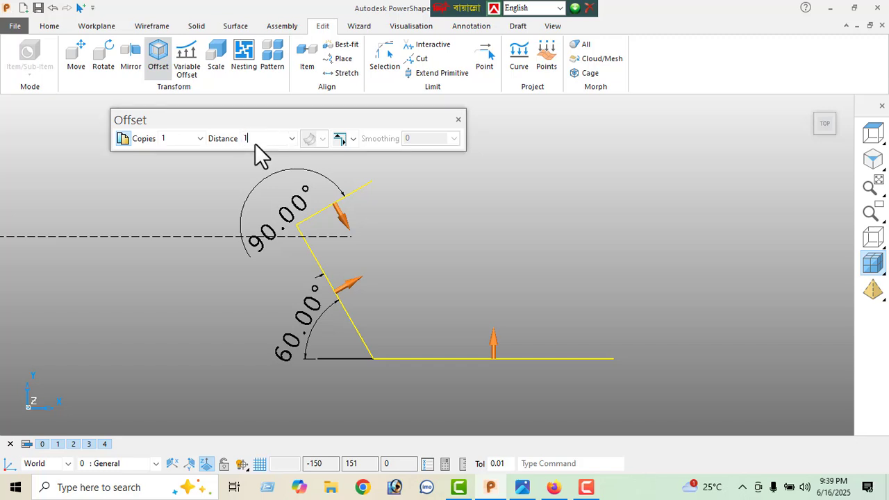
key("Return")
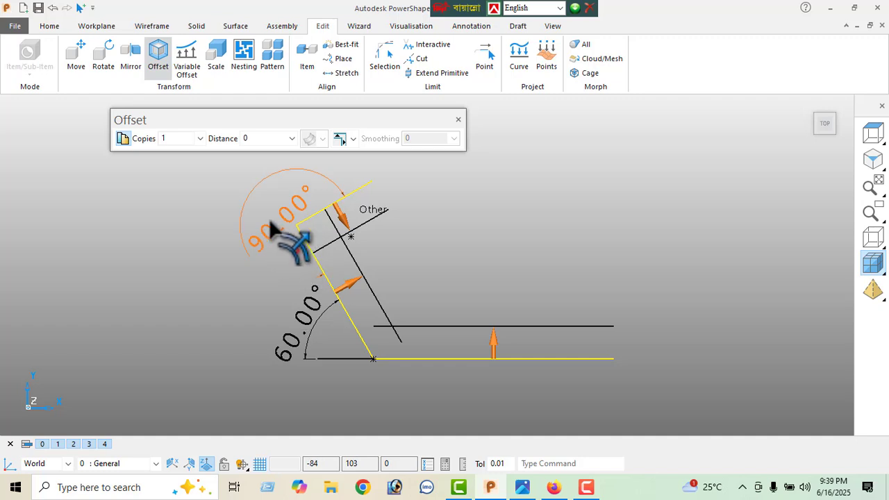
left_click(460, 119)
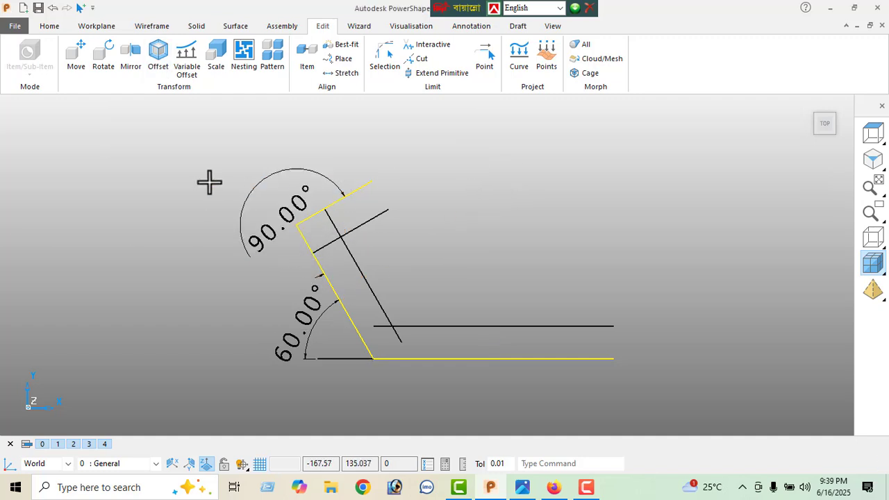
right_click(176, 164)
left_click(211, 154)
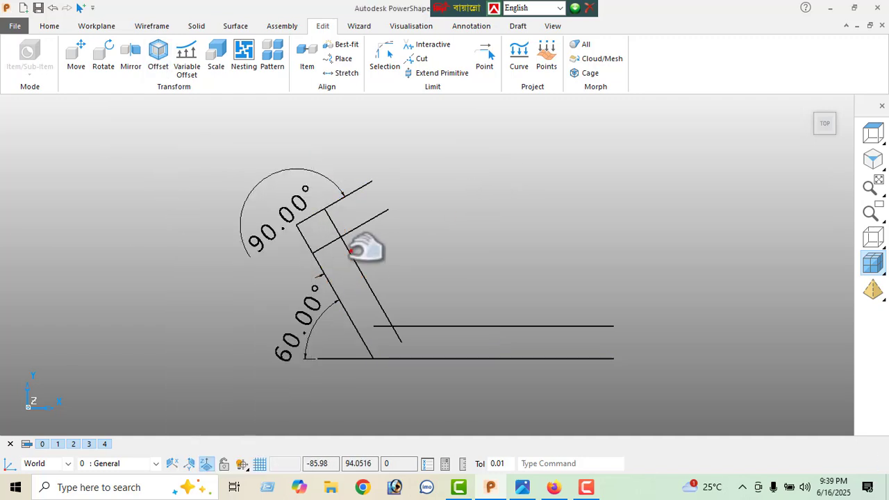
Trim the overlapping ends of the inner offset lines and the base line's stub beyond the outer corner with interactive limiting
left_click(431, 46)
scroll(339, 298, "up", 2)
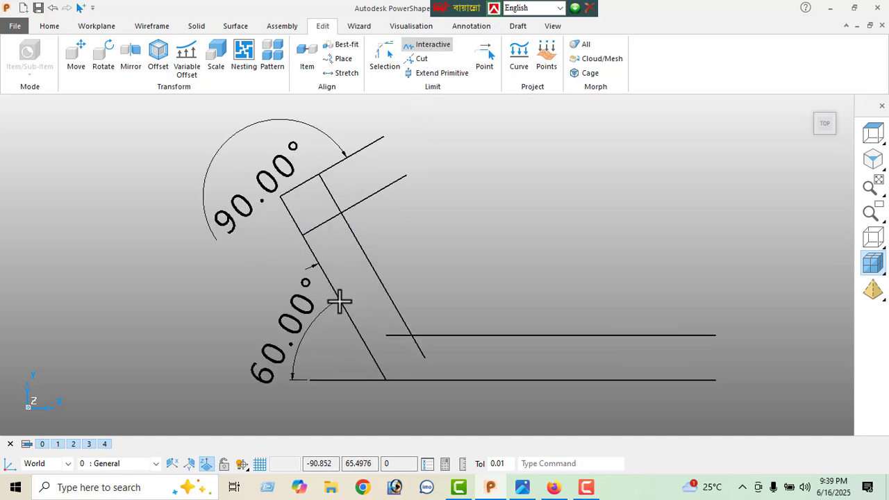
left_click(327, 194)
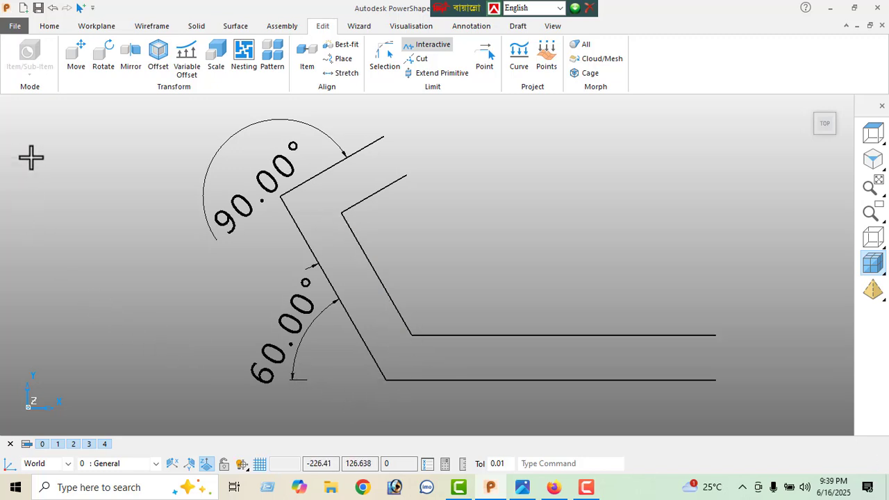
right_click(60, 151)
key("Escape")
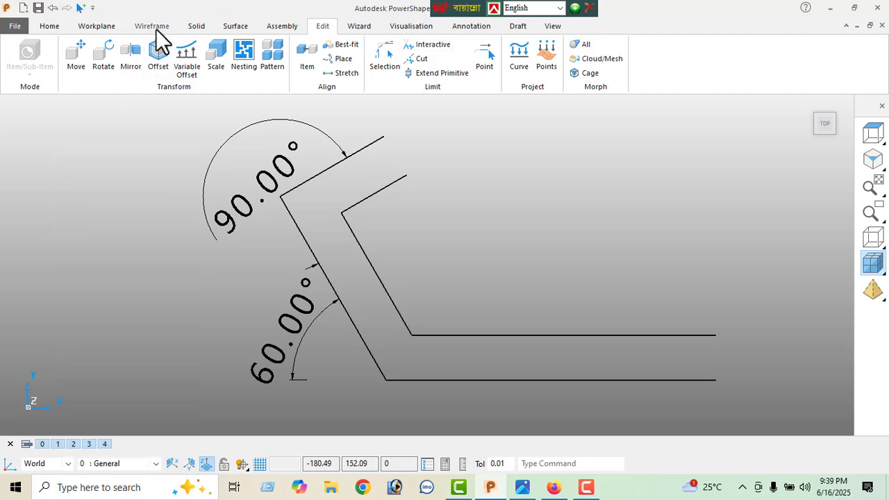
Close both open ends of the bracket profile with straight lines joining the inner and outer profile endpoints
left_click(156, 29)
left_click(21, 59)
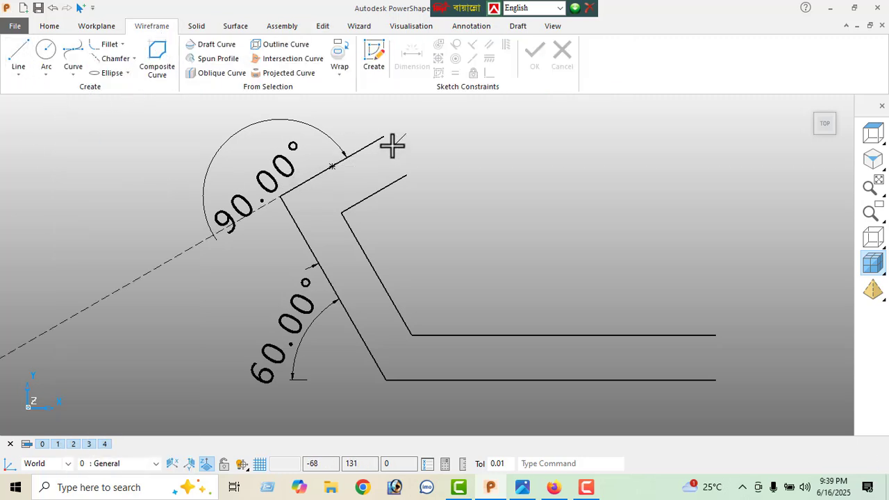
left_click(716, 336)
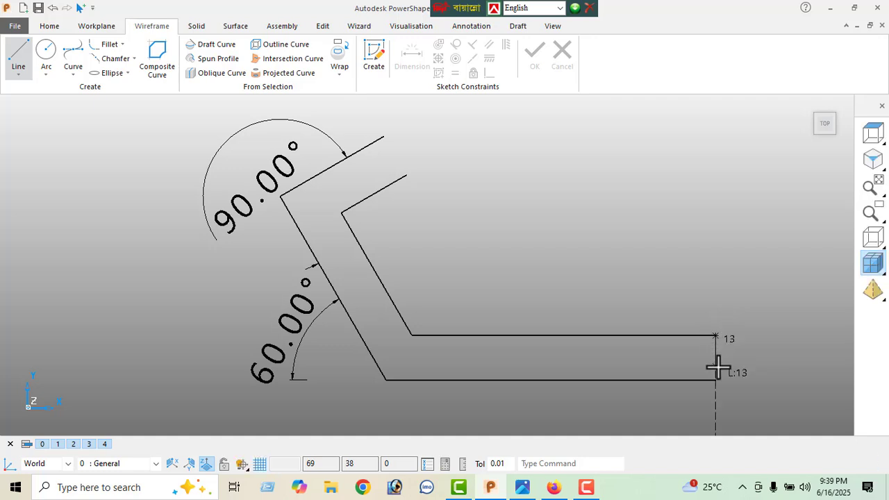
left_click(716, 380)
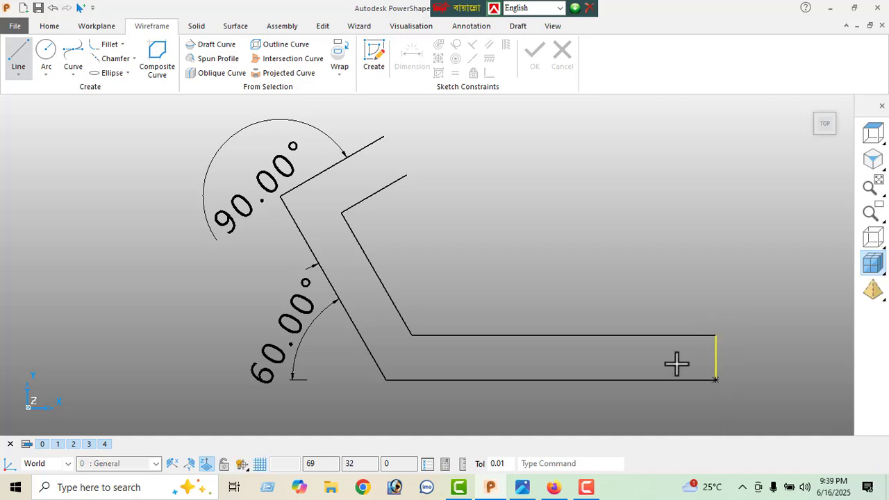
left_click(386, 138)
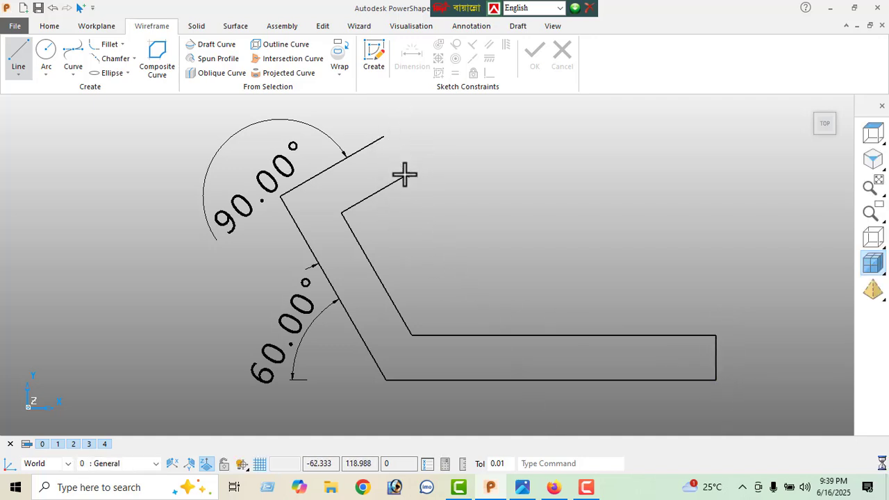
left_click(406, 176)
right_click(103, 148)
left_click(127, 157)
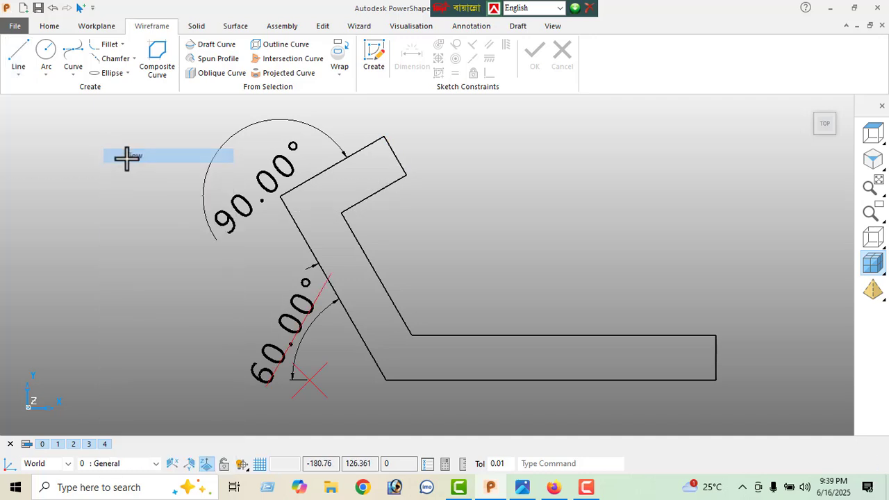
Create a closed composite curve from the whole bracket outline and save it
left_click(155, 61)
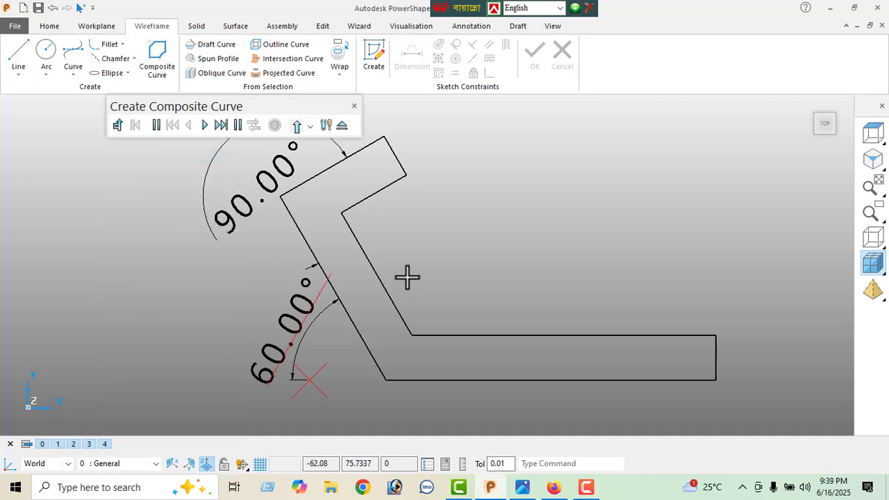
left_click(373, 272)
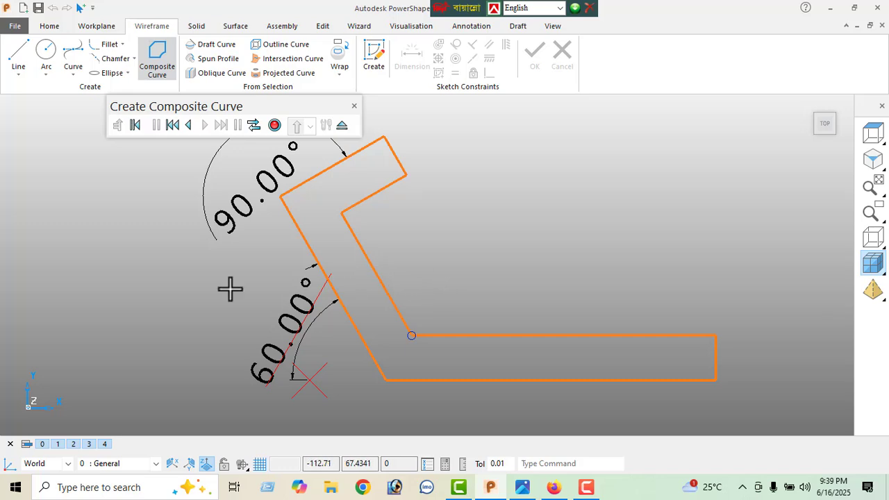
left_click(276, 125)
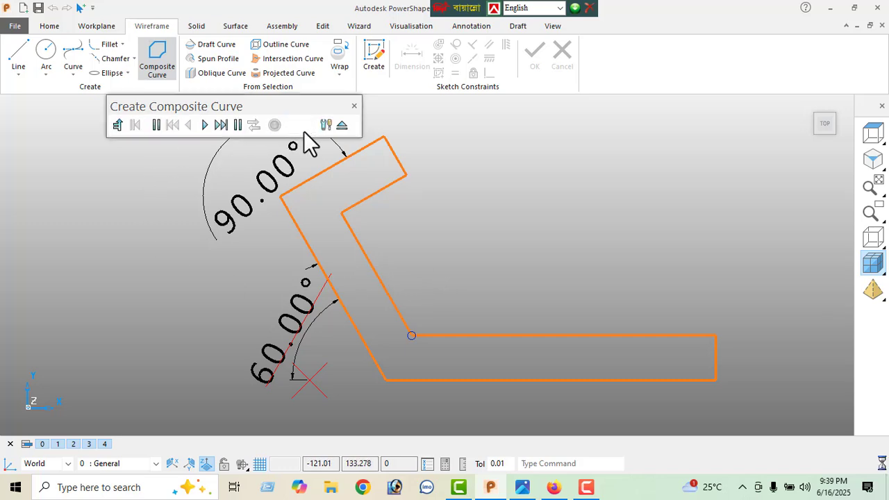
left_click(341, 126)
Extrude the closed profile curve into a solid and set its Direction 1 length to 64
middle_click_drag(439, 240, 620, 202)
left_click(874, 164)
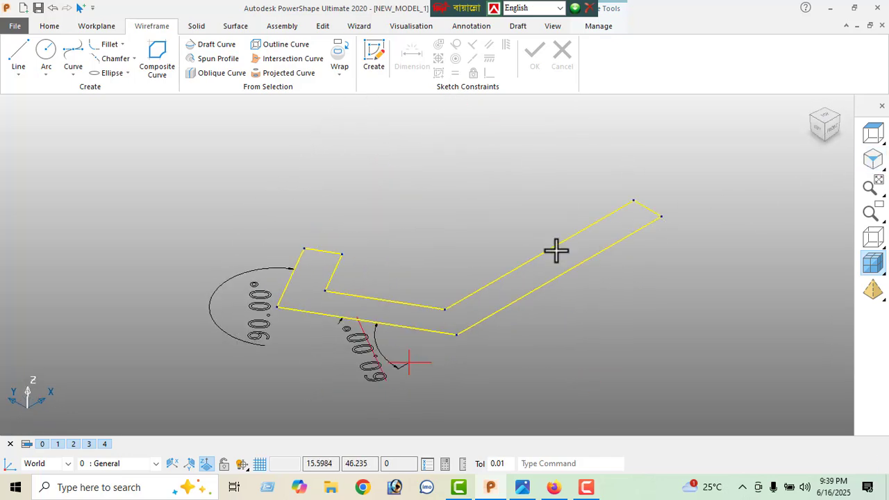
left_click(196, 27)
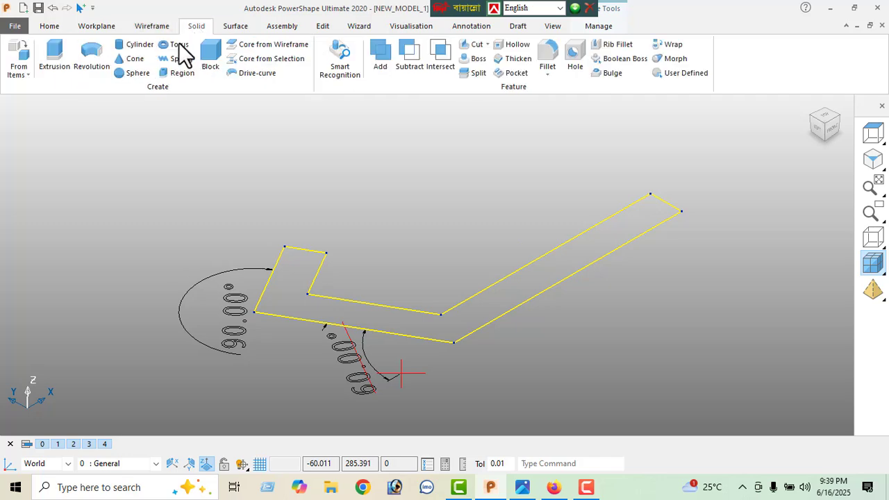
left_click(55, 49)
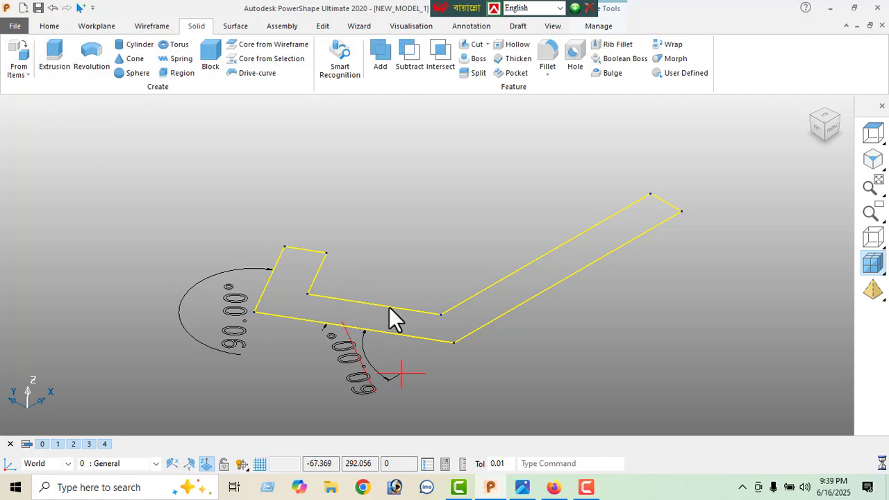
middle_click_drag(498, 246, 641, 278)
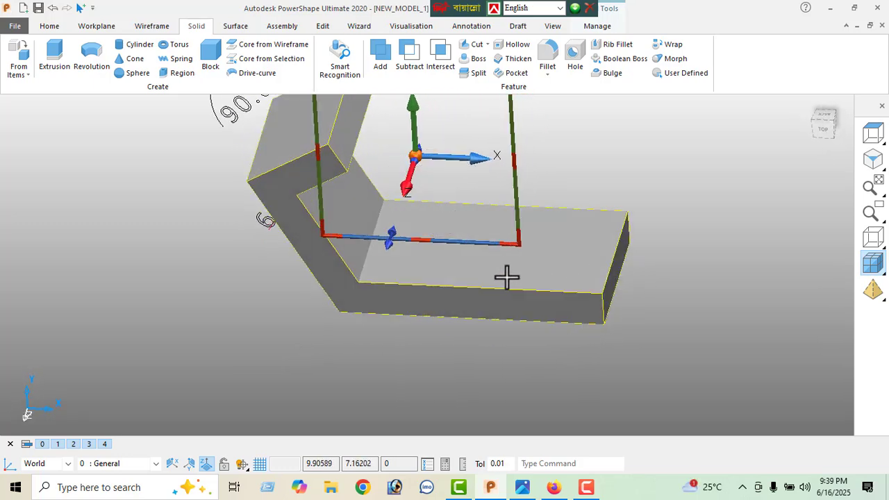
middle_click_drag(506, 278, 433, 312)
double_click(493, 309)
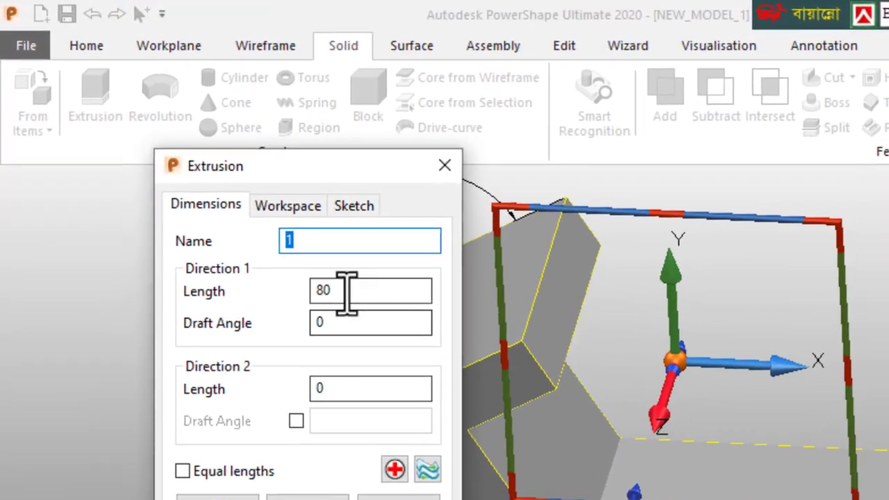
double_click(237, 197)
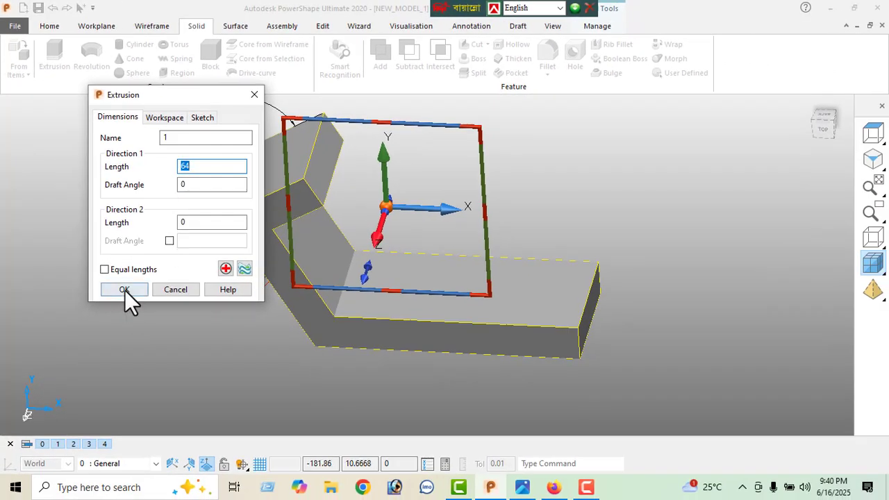
left_click(124, 289)
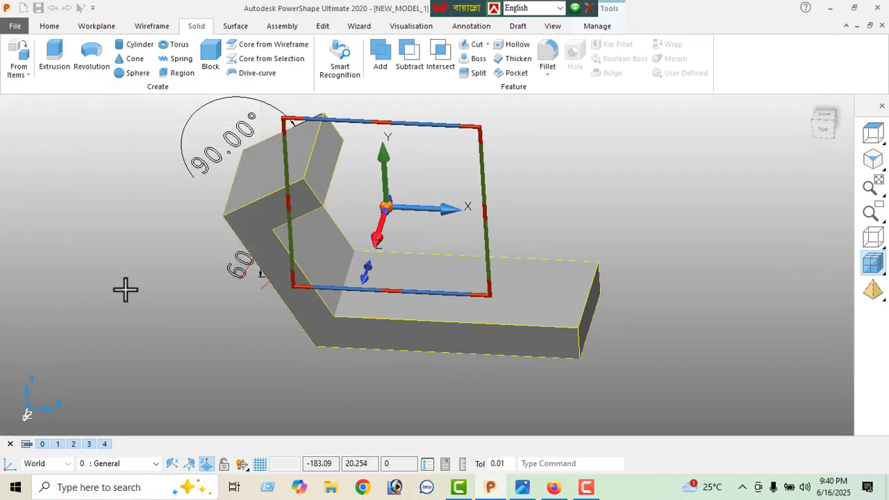
Check the fillet sizes in the reference drawing and fillet the inner edge between base and slanted wall with radius 5
left_click(523, 488)
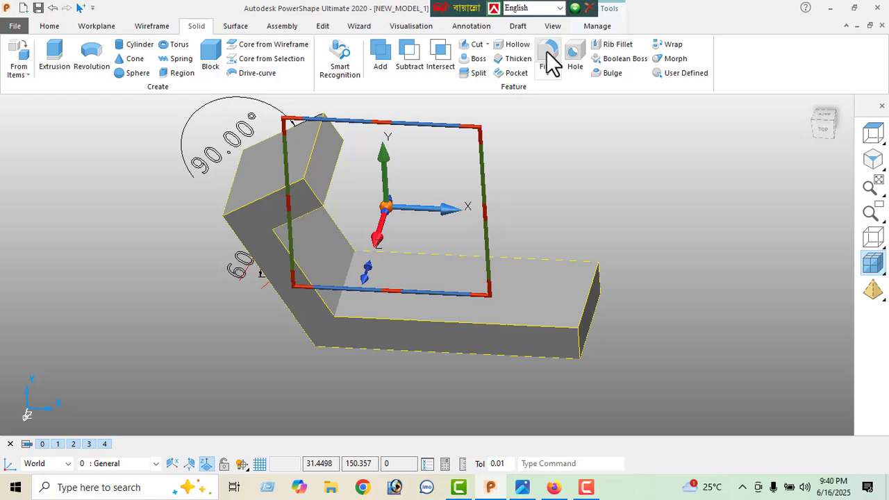
left_click(549, 60)
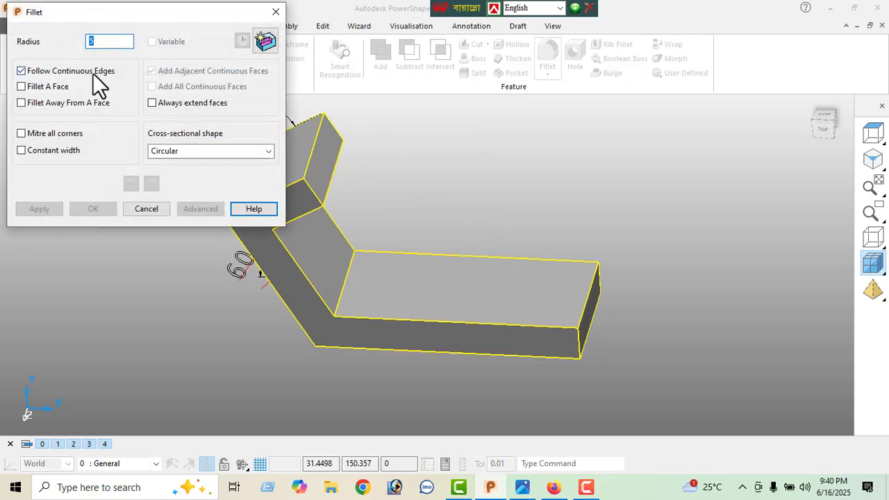
left_click(344, 287)
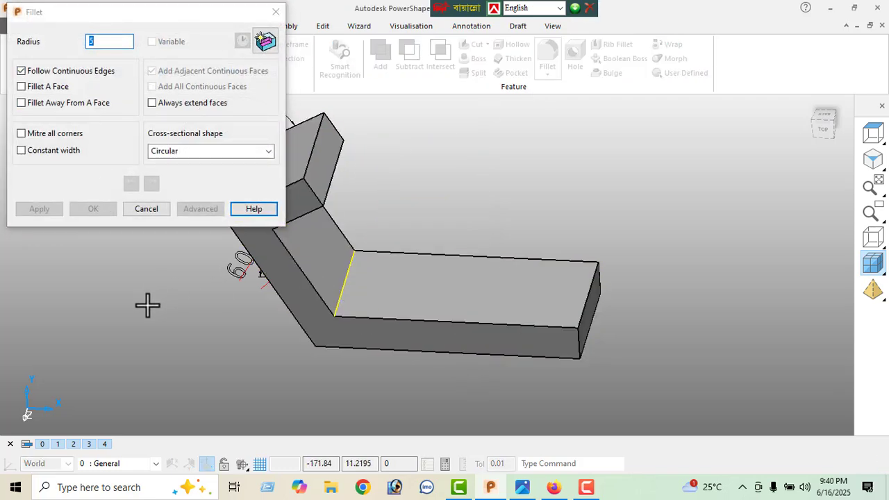
left_click(40, 209)
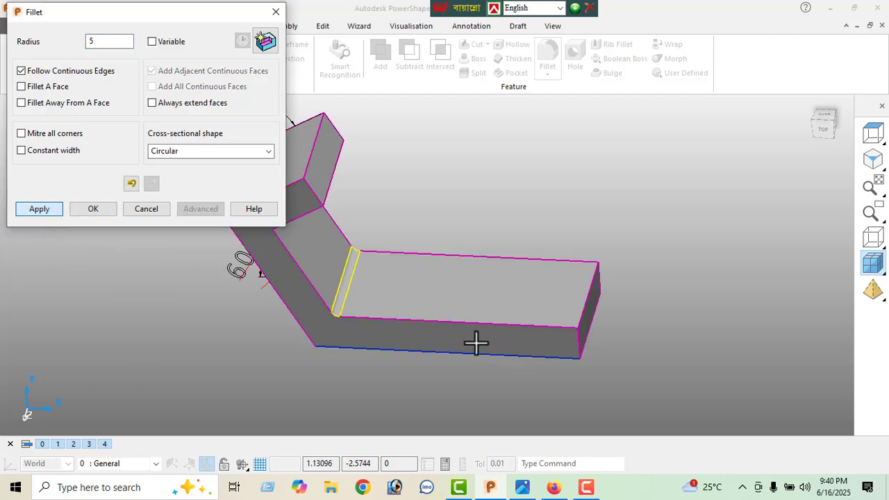
Fillet the inner edge between the slanted wall and the upper flange with radius 6
middle_click_drag(476, 341, 375, 281)
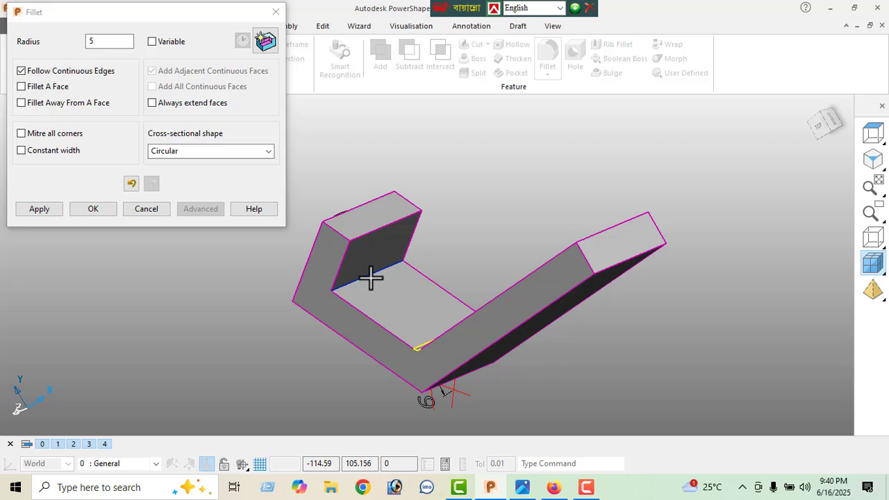
left_click(370, 278)
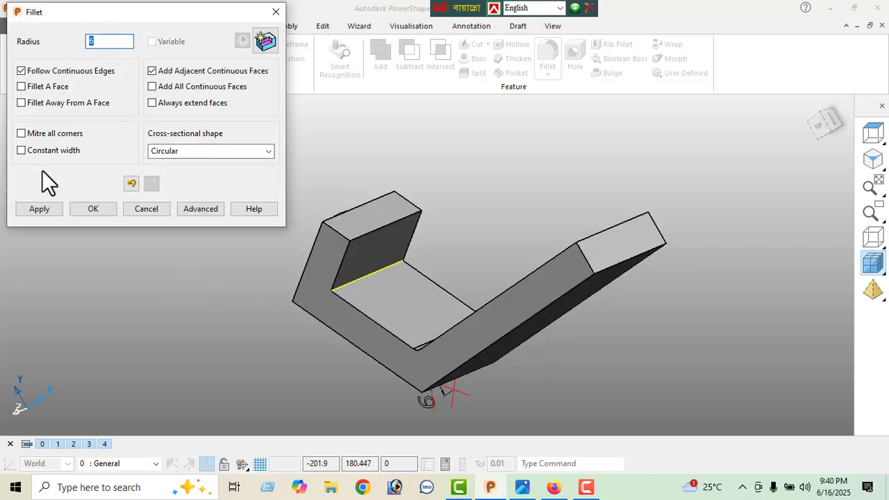
left_click(39, 209)
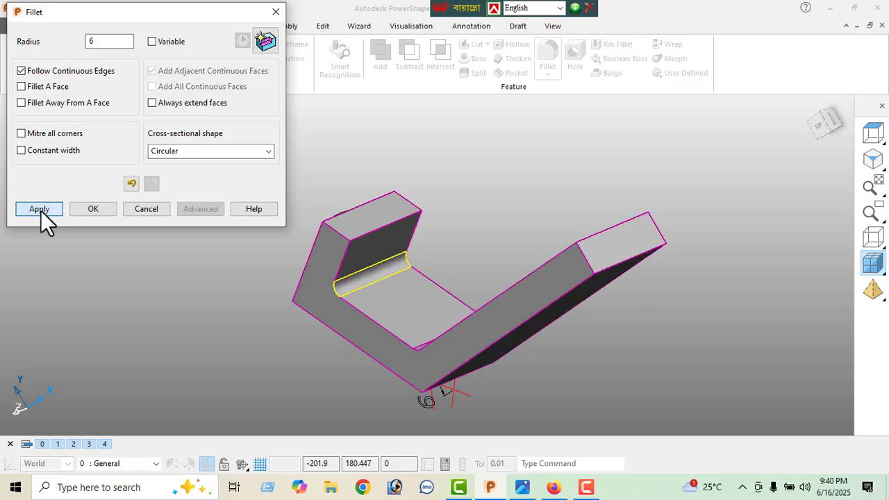
left_click(94, 209)
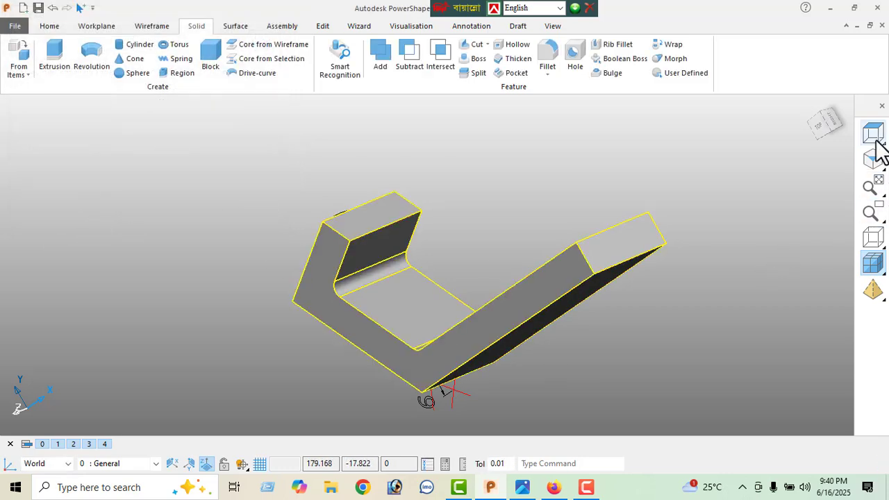
Consult the reference drawing for the lugs and draw a line from the midpoint of the base's free upper edge to the top face's centre
left_click(877, 137)
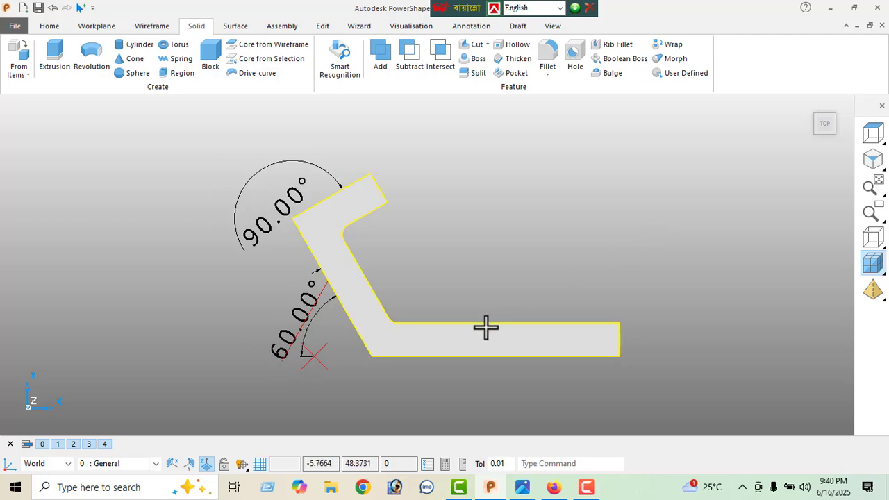
left_click(523, 487)
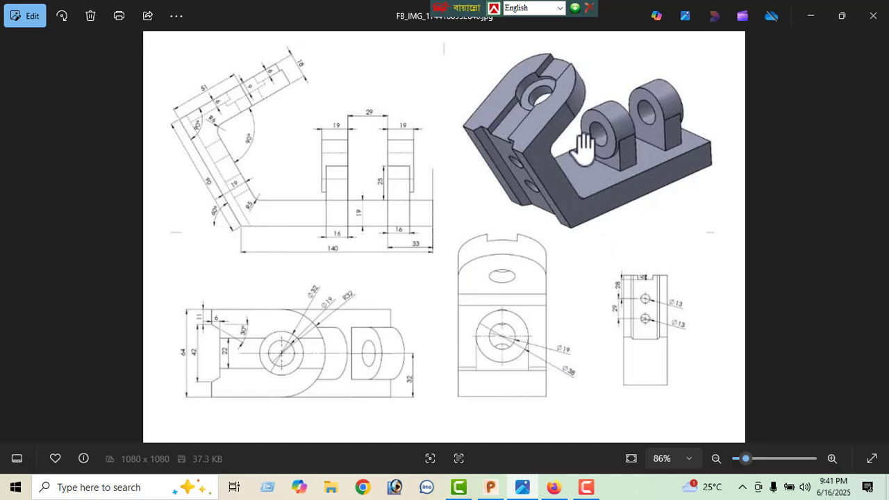
left_click(810, 16)
middle_click_drag(334, 236, 422, 230)
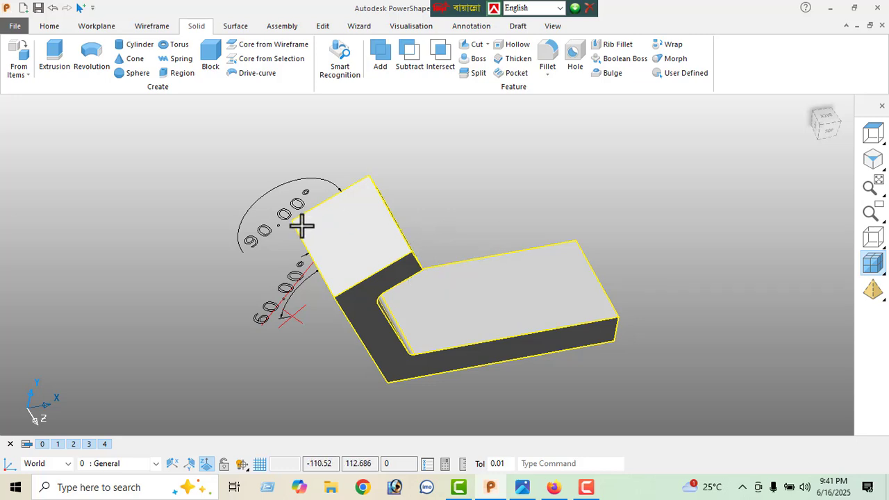
left_click(118, 185)
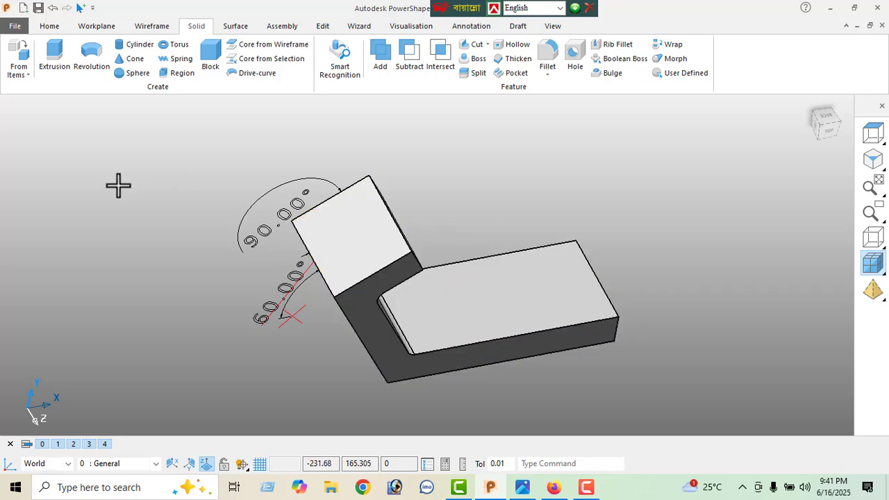
left_click(154, 28)
left_click(18, 56)
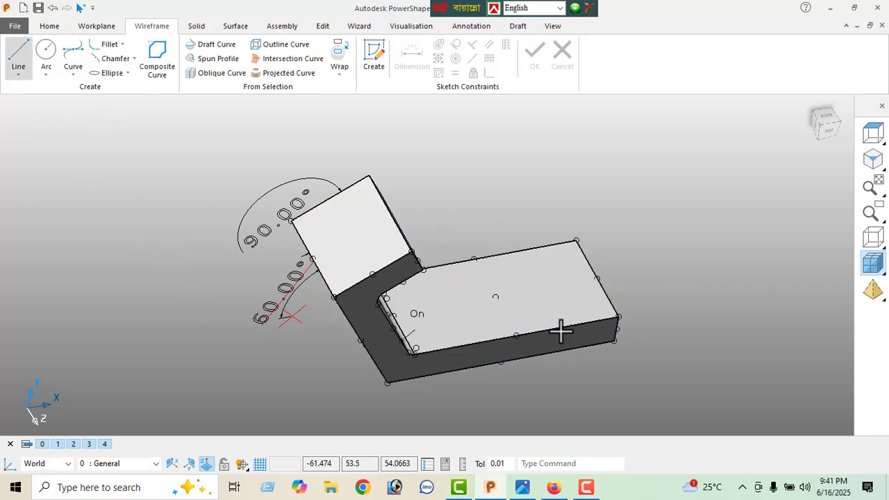
left_click(595, 280)
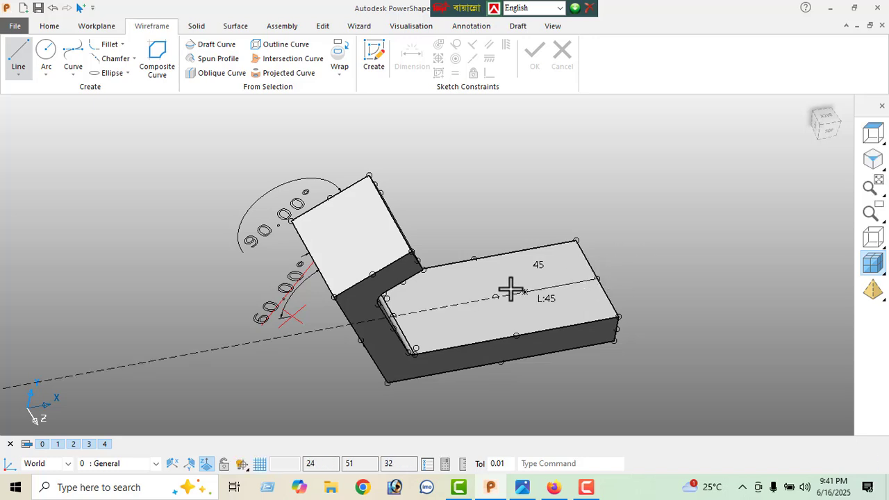
left_click(497, 295)
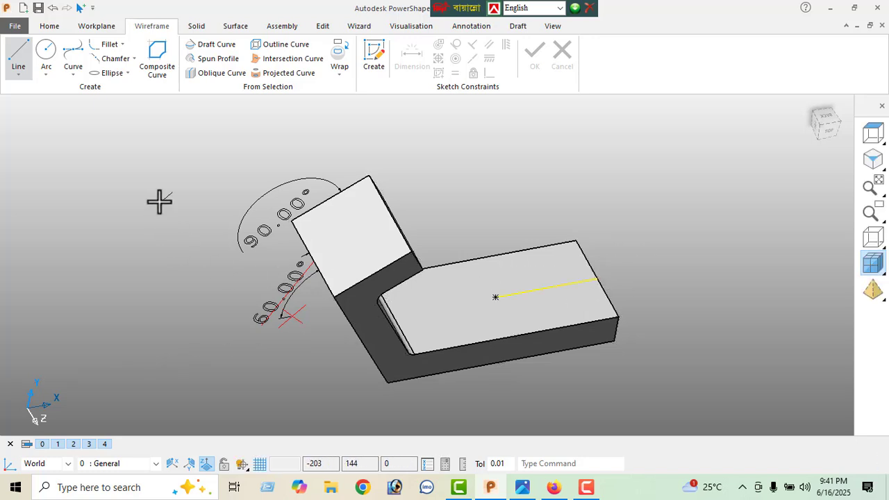
right_click(135, 146)
left_click(167, 154)
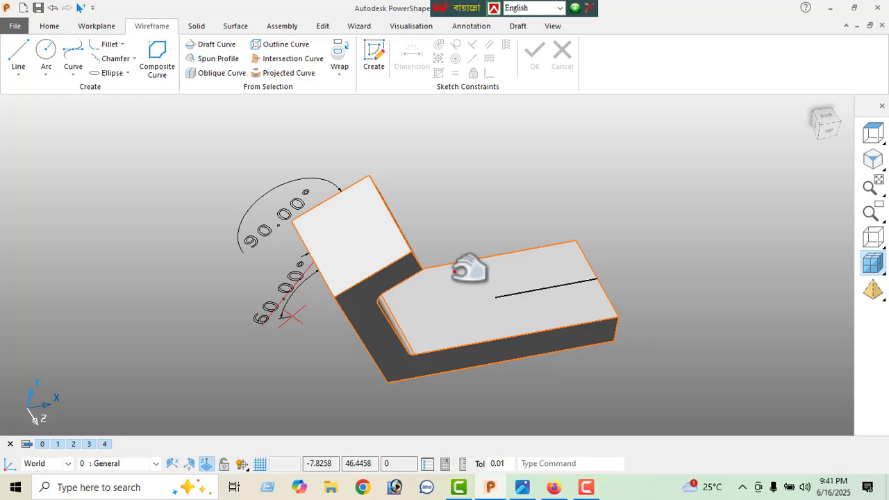
Check the lug distance in the reference drawing and set the length of the line on the base's top face to 33
left_click(543, 290)
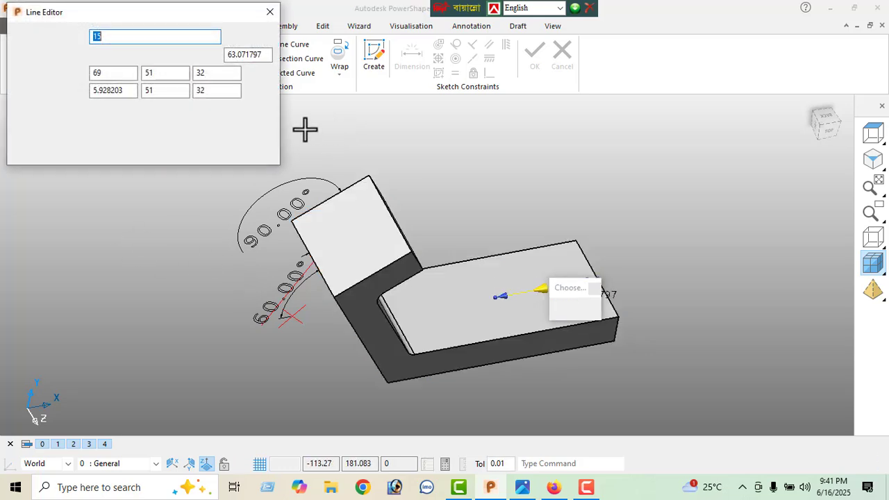
left_click_drag(267, 58, 196, 96)
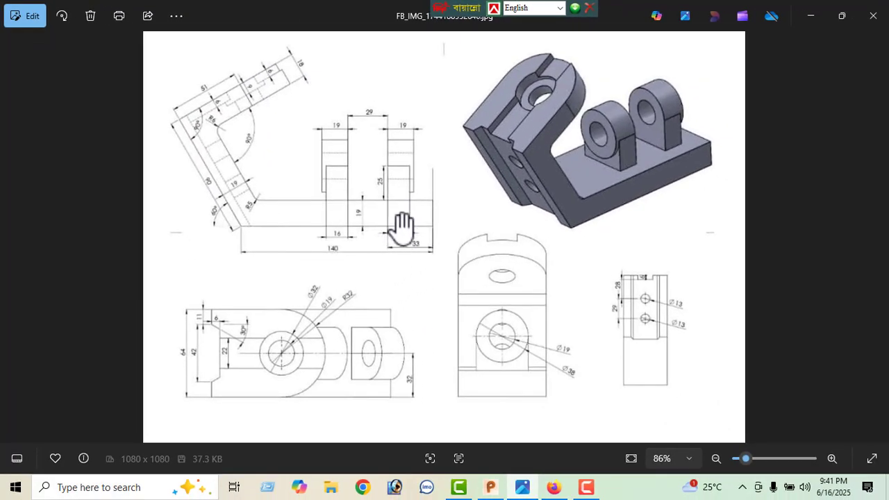
left_click(810, 16)
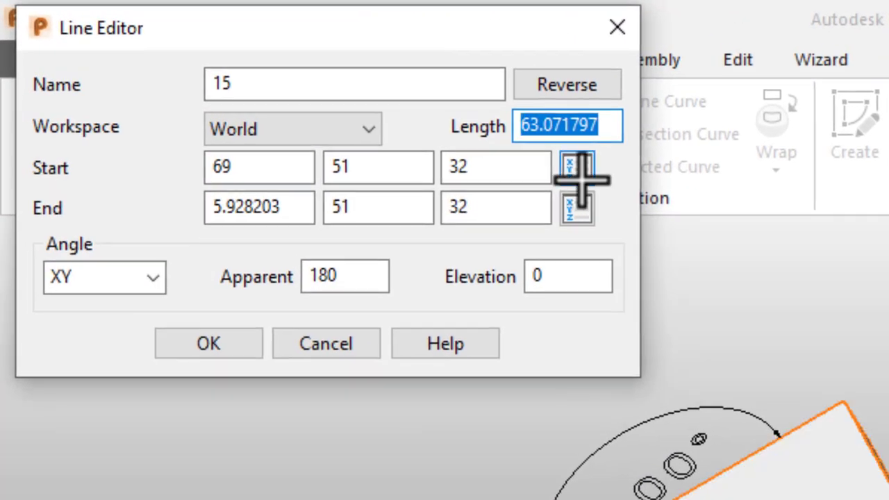
type("33")
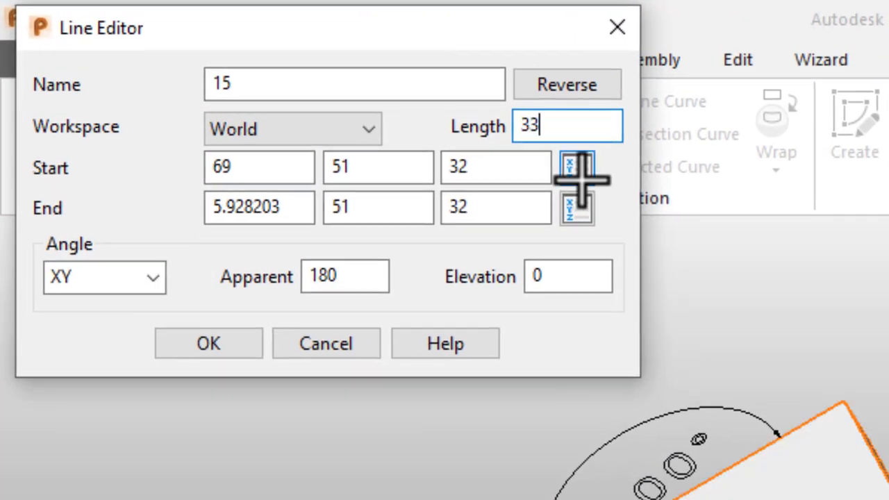
key("Return")
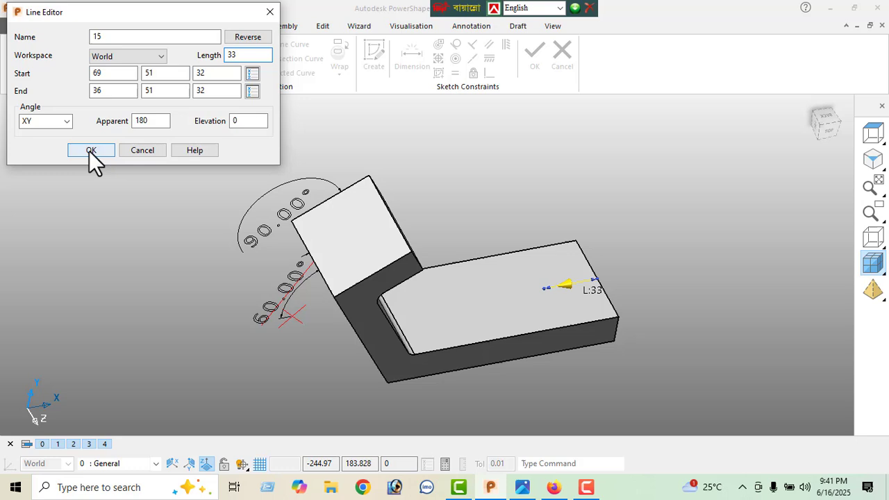
left_click(208, 344)
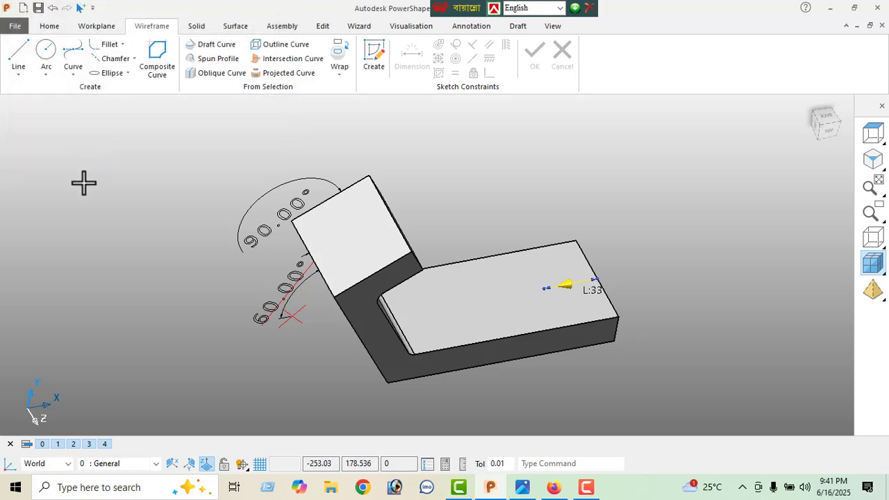
Switch the principal plane to the XZ plane, parallel to the base's top face, for offsetting the 33 line
left_click(324, 27)
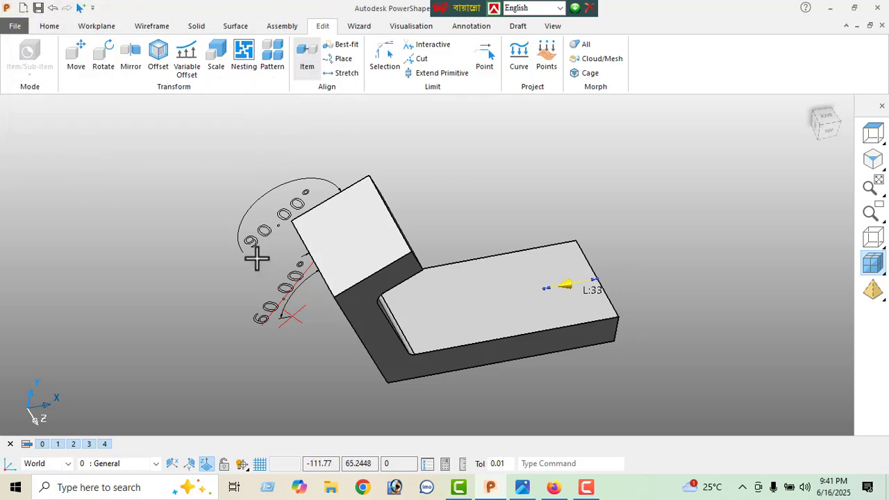
left_click(158, 58)
left_click(393, 306)
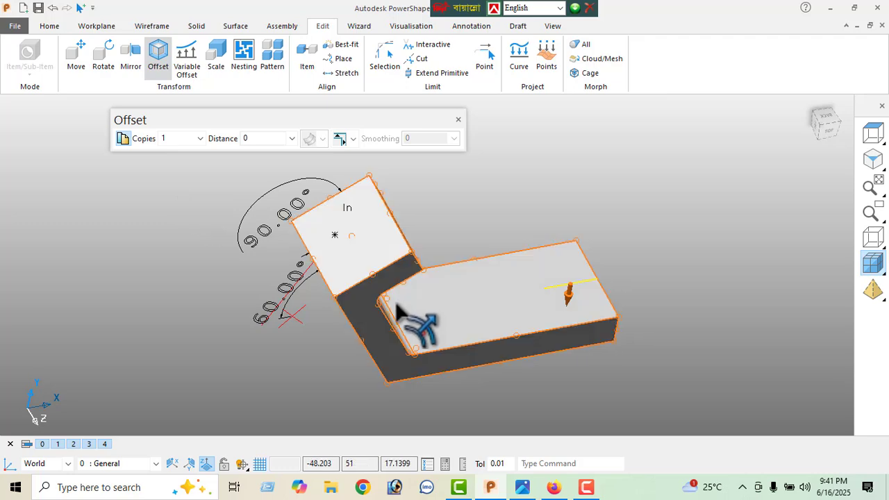
left_click(189, 464)
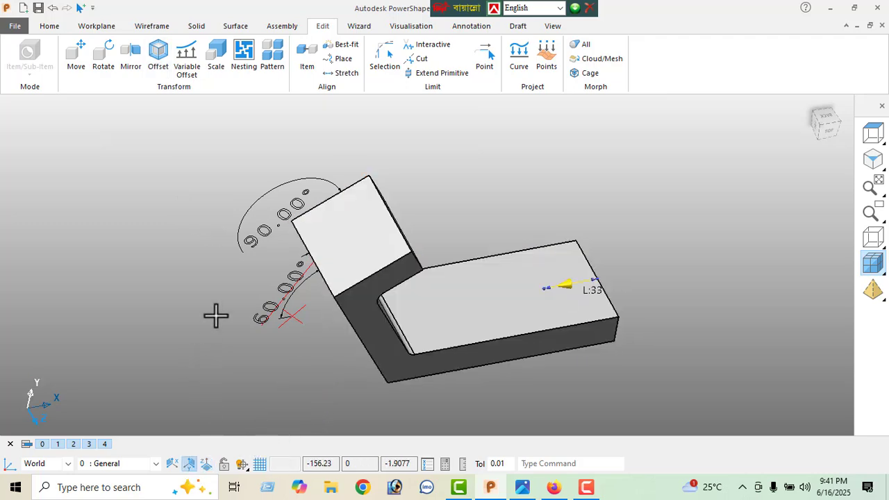
Check the lug width in the reference drawing and offset a copy of the 33 line by 38/2 to each side
left_click(159, 58)
left_click(595, 318)
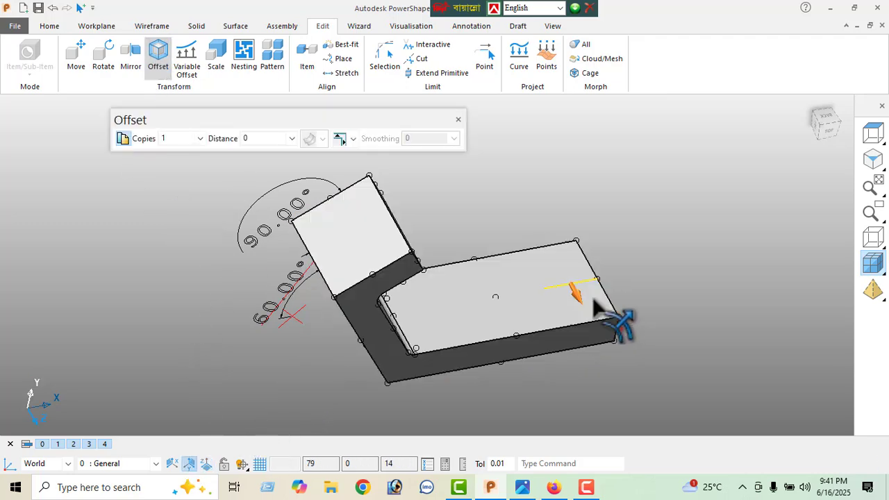
middle_click_drag(554, 243, 642, 279)
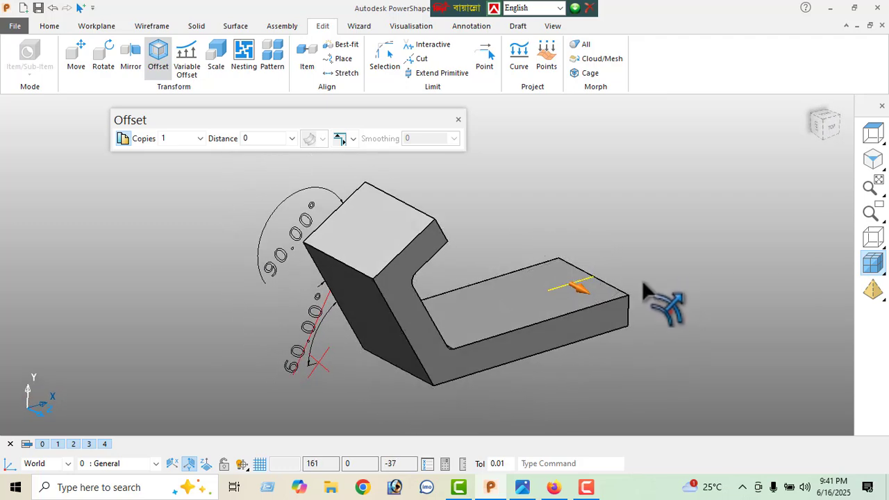
left_click(524, 488)
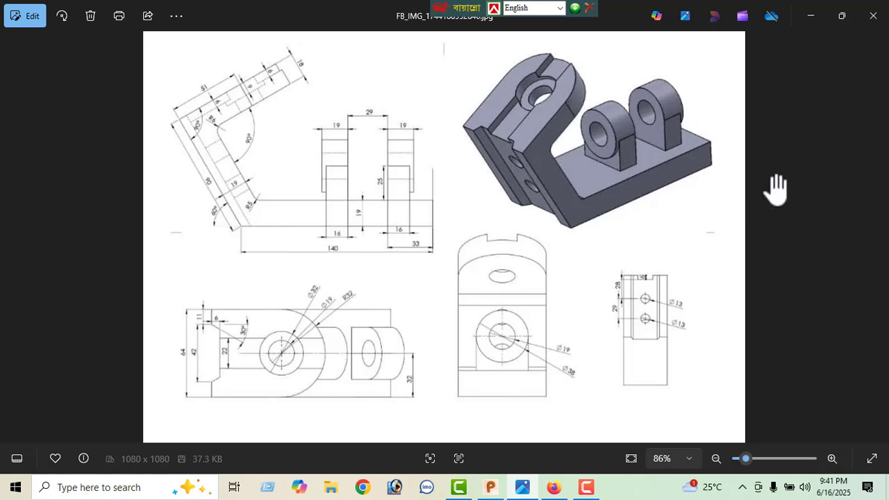
left_click(807, 16)
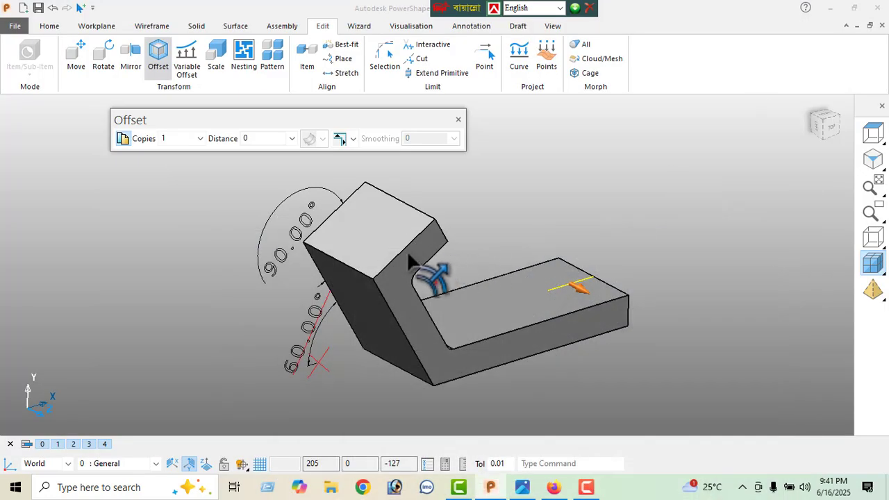
left_click(259, 142)
type("3")
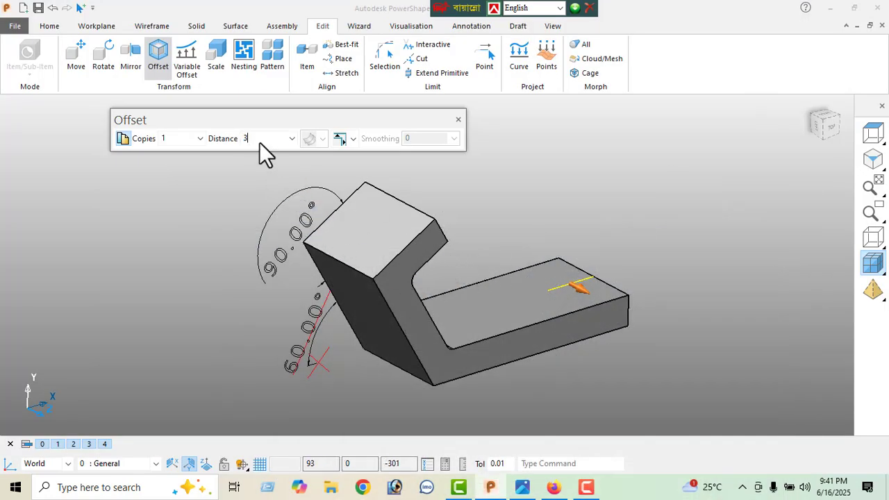
type("8/2")
key("Return")
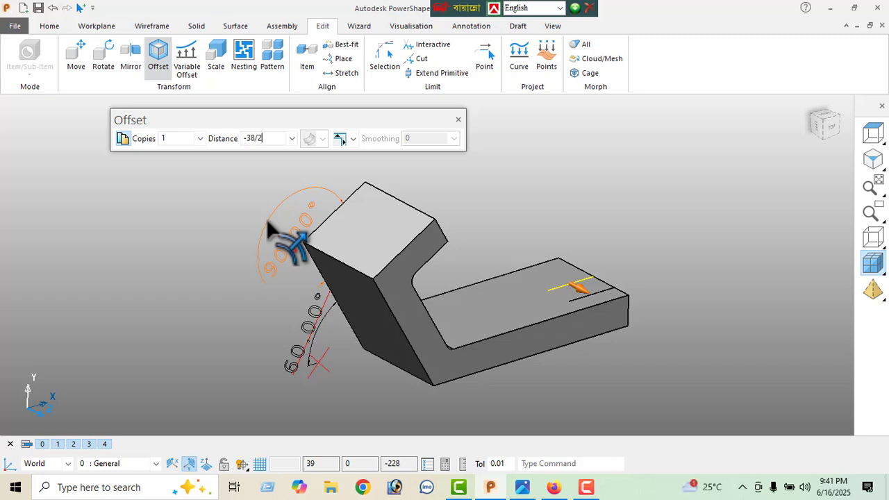
key("Return")
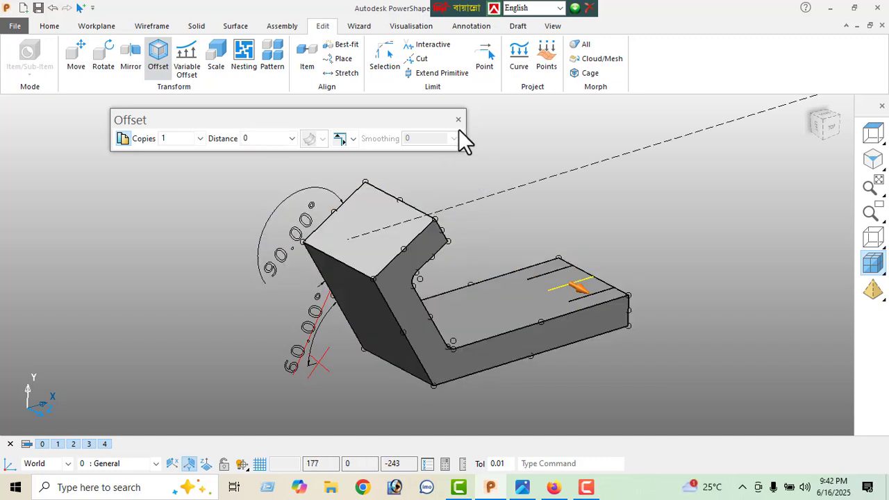
left_click(458, 119)
Draw a line joining the inner ends of the two offset lines on the base's top face
middle_click_drag(659, 310, 610, 369)
left_click(153, 26)
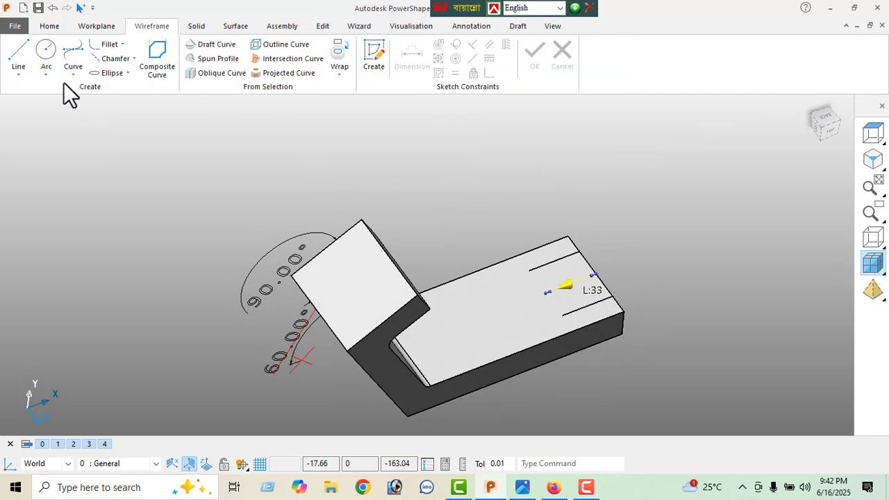
left_click(19, 55)
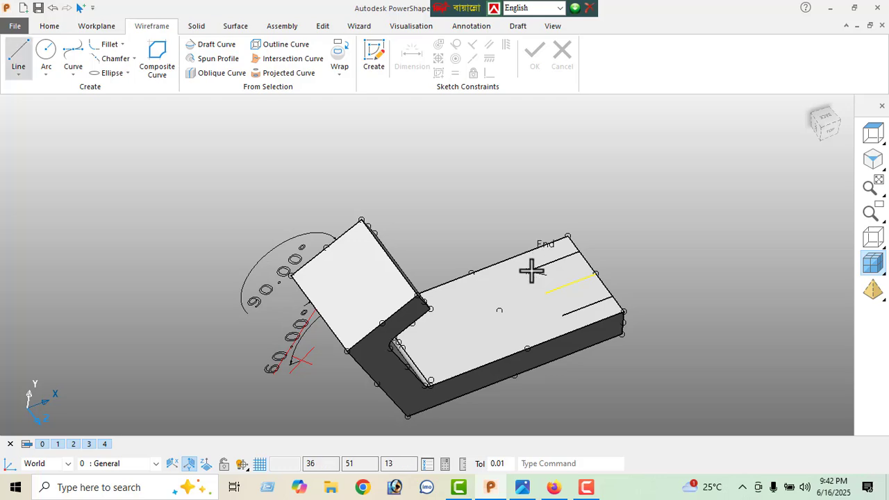
left_click(562, 316)
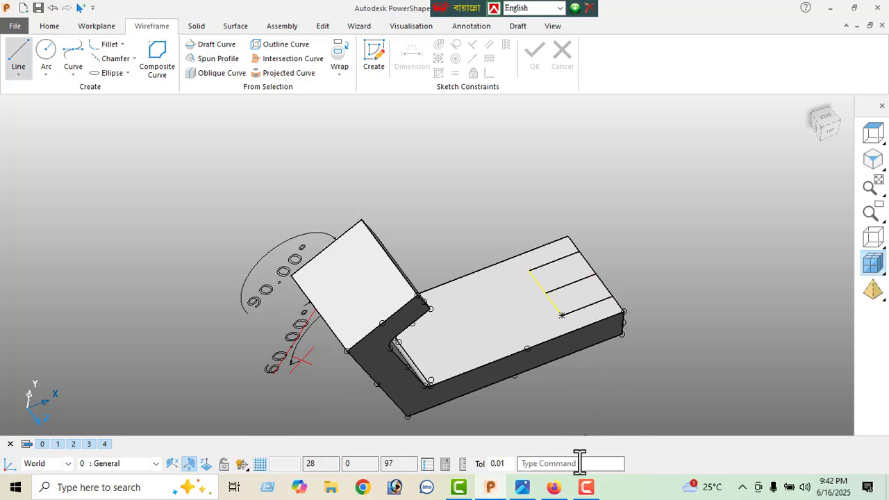
Check the lug thickness in the reference drawing and offset a copy of the cross line by 16 towards the base's free edge
left_click(523, 487)
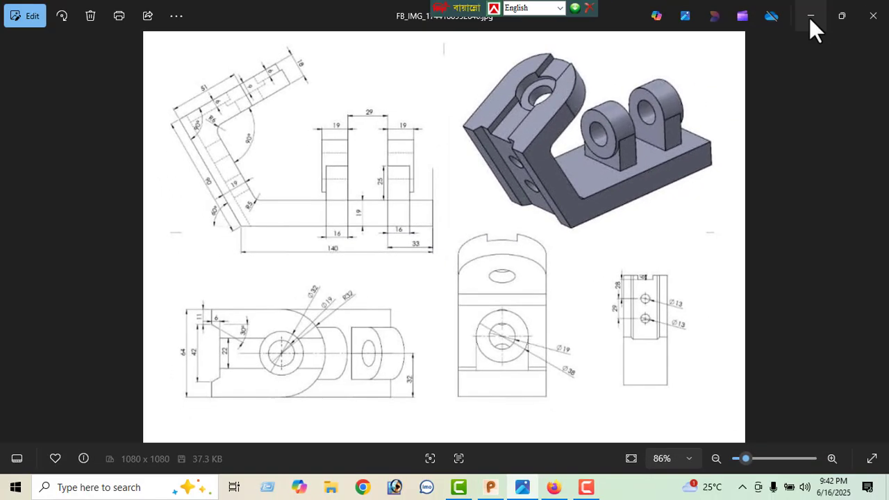
left_click(811, 15)
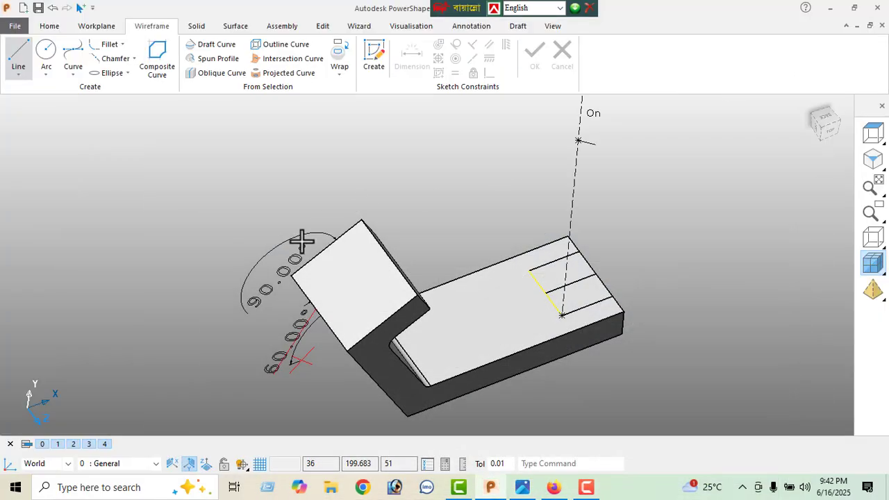
left_click(323, 27)
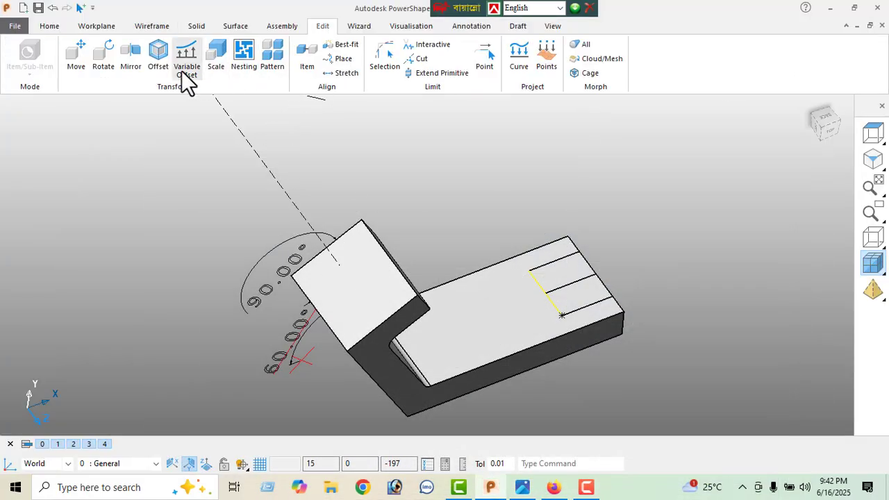
left_click(159, 57)
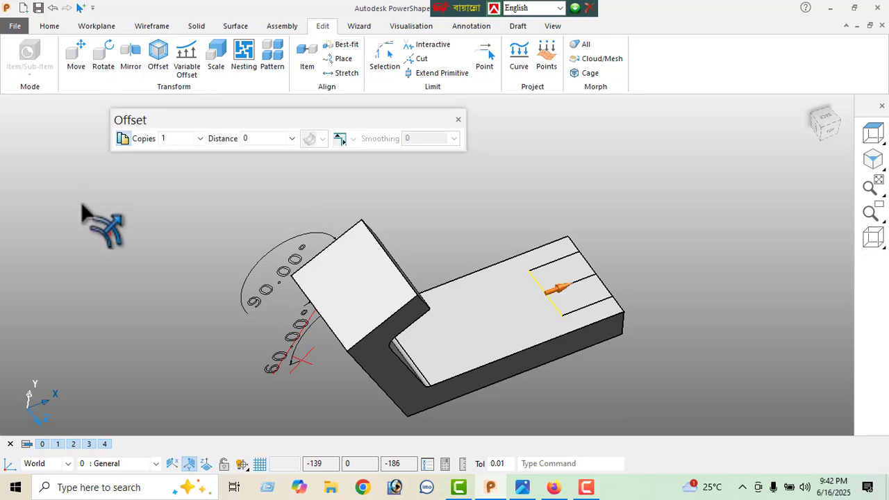
left_click(255, 141)
type("10")
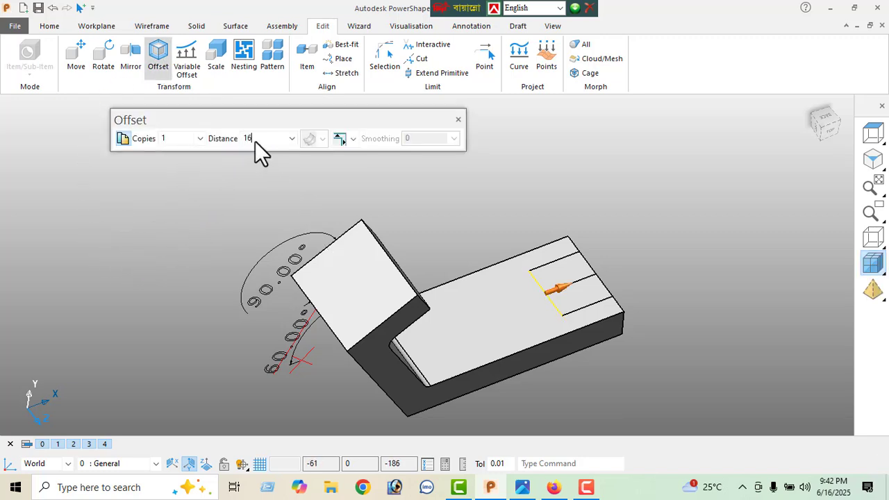
key("Return")
left_click(458, 120)
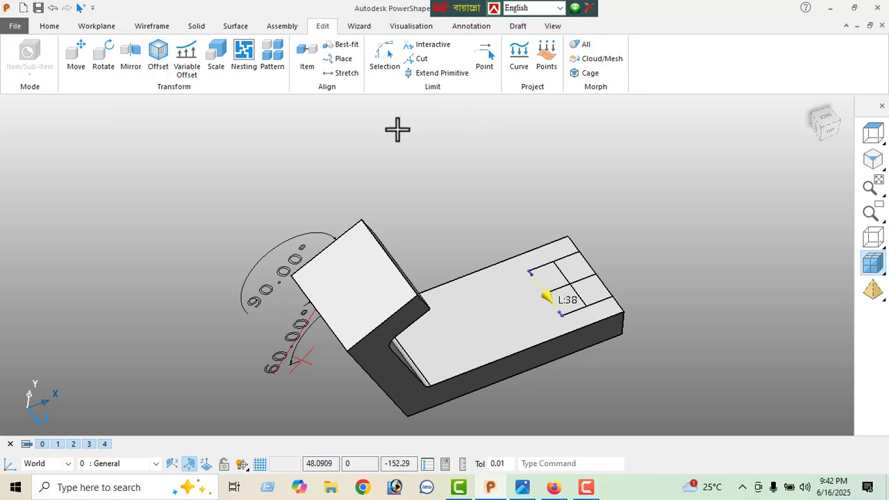
Create and save a closed rectangular composite curve from the two cross lines and the offset side lines as the lug's outline
left_click(155, 27)
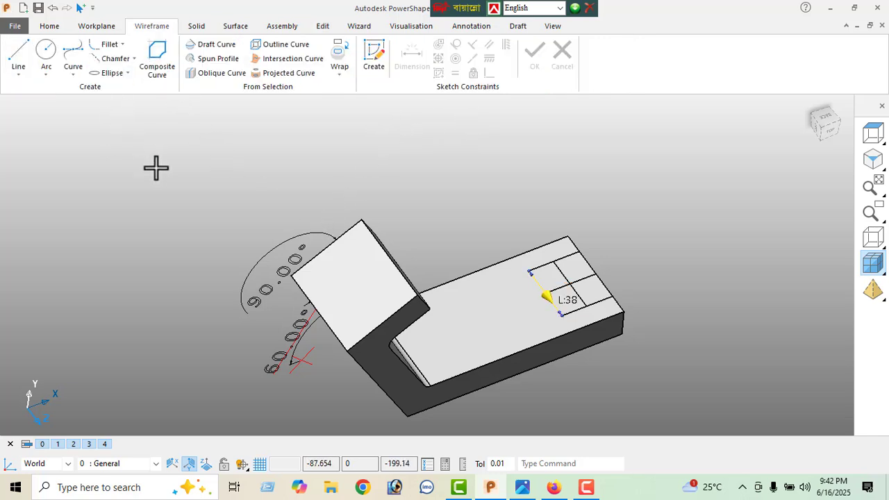
left_click(157, 61)
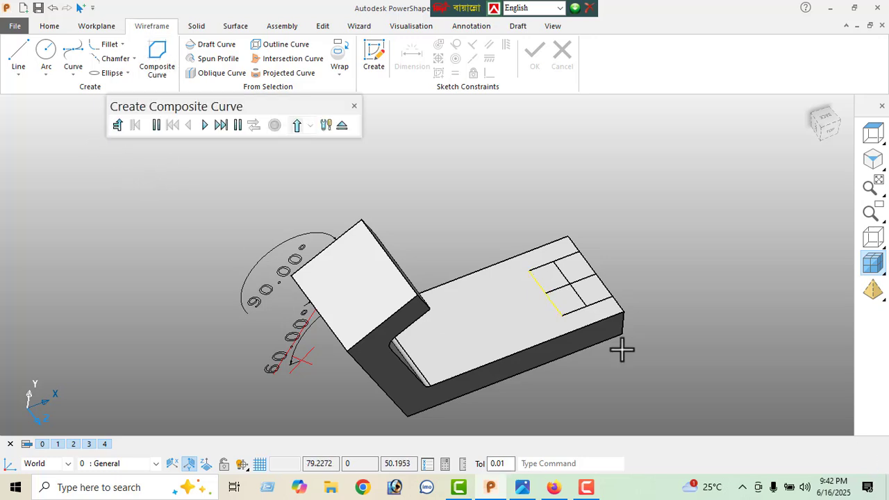
scroll(601, 330, "up", 2)
left_click(557, 263)
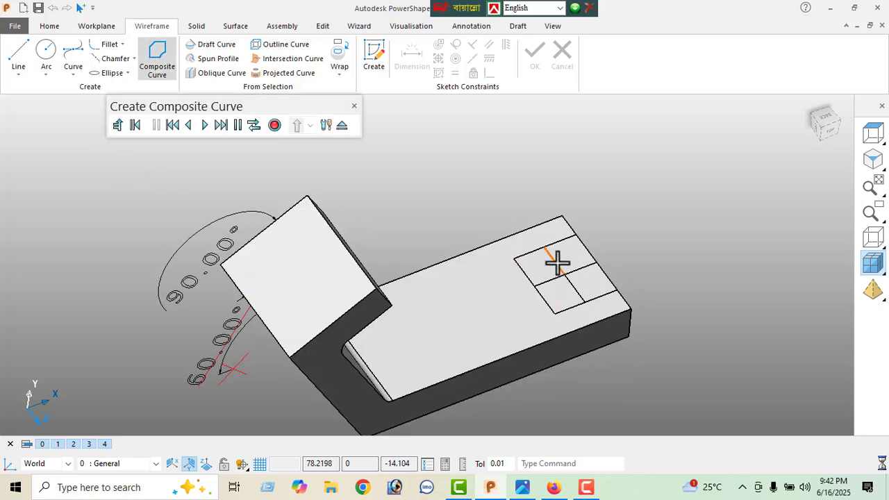
left_click(589, 306)
left_click(553, 313)
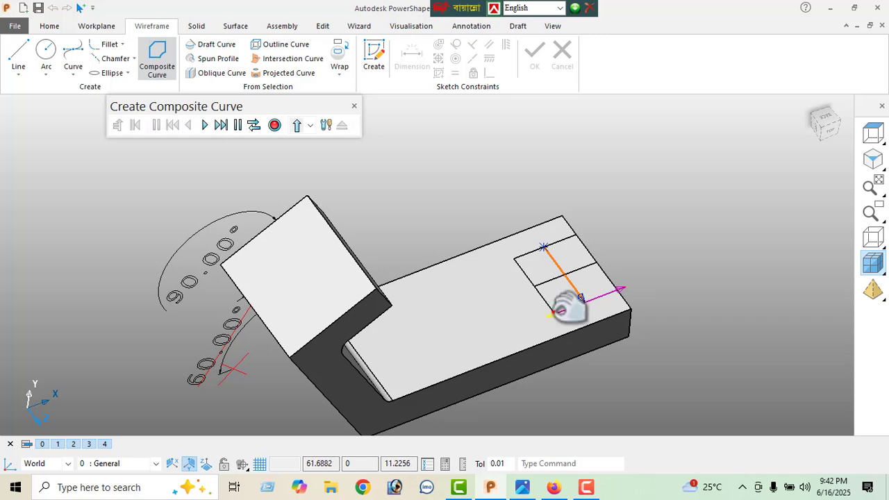
left_click(514, 259)
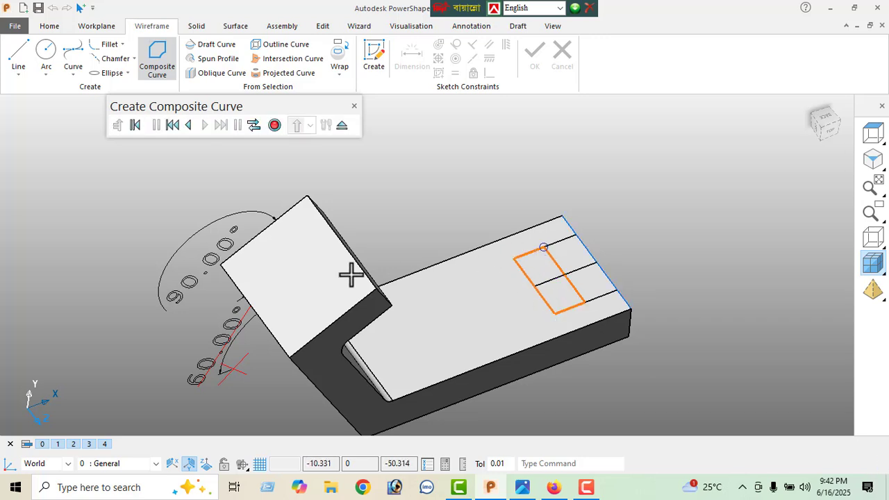
left_click(275, 128)
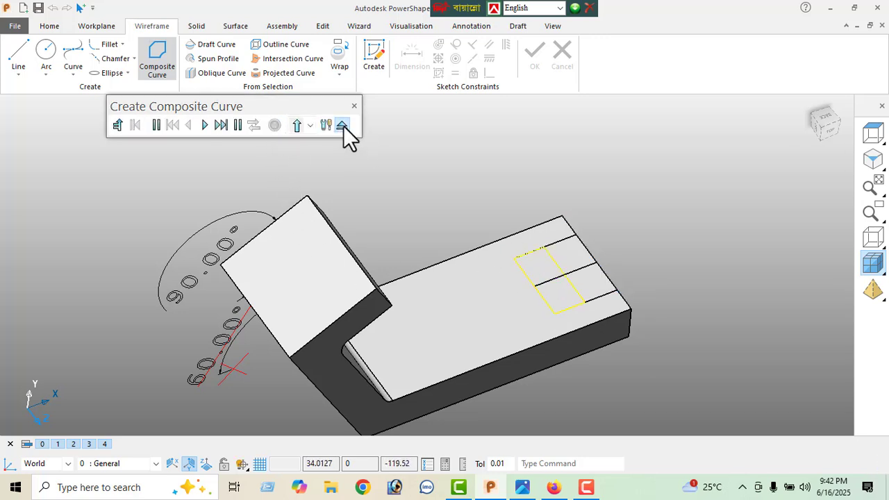
left_click(341, 125)
Check the thickness and spacing of the two lugs in the reference drawing
left_click(523, 491)
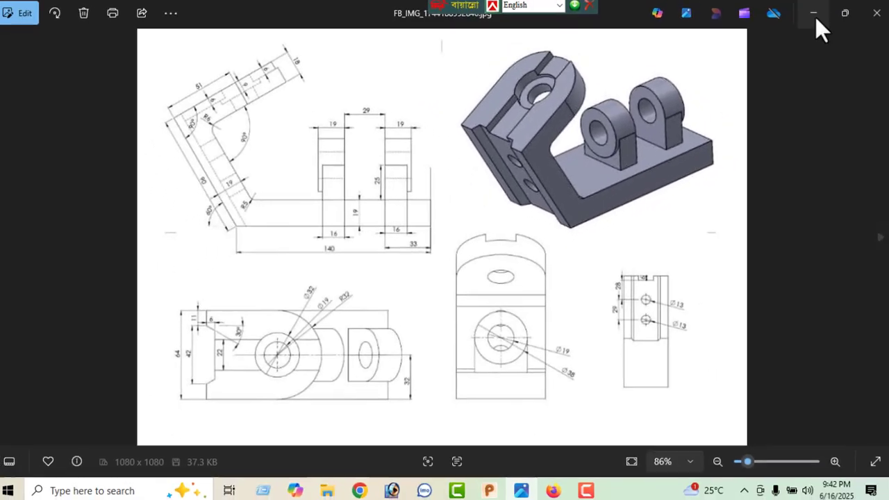
left_click(815, 17)
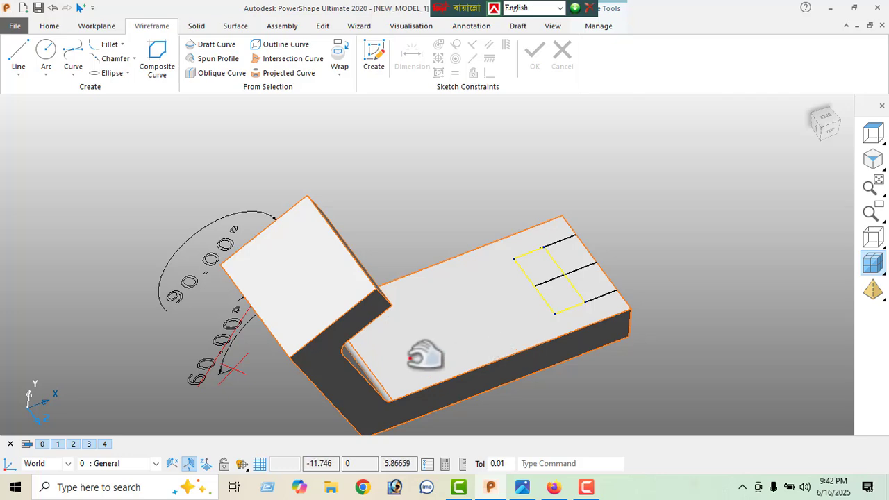
middle_click_drag(424, 353, 375, 324)
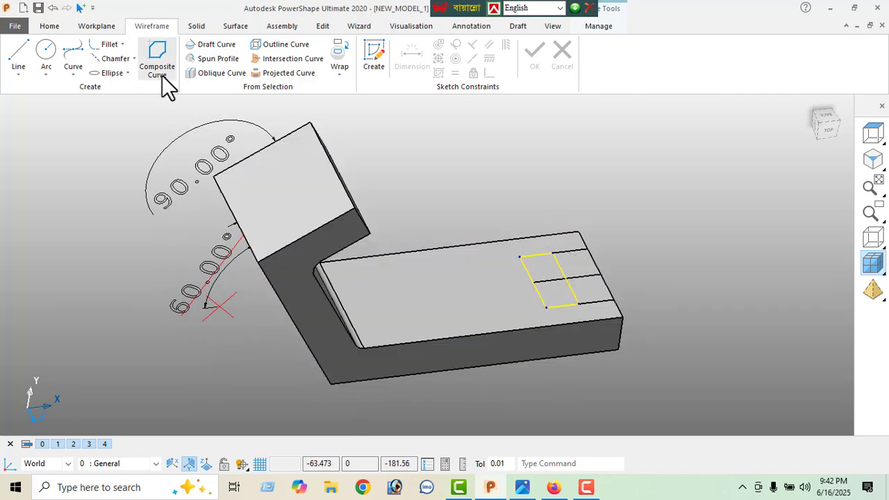
Copy the rectangular lug outline by -45 along X towards the angled arm, checking the lug spacing in the reference drawing
left_click(323, 26)
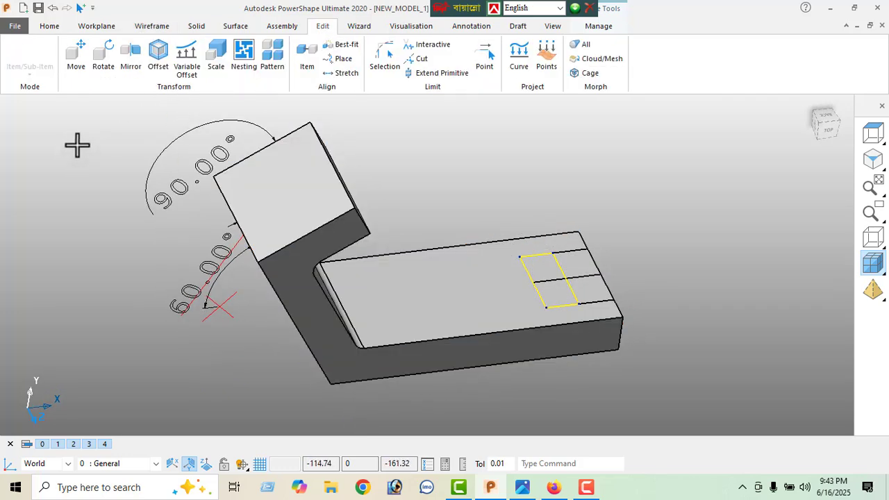
left_click(76, 59)
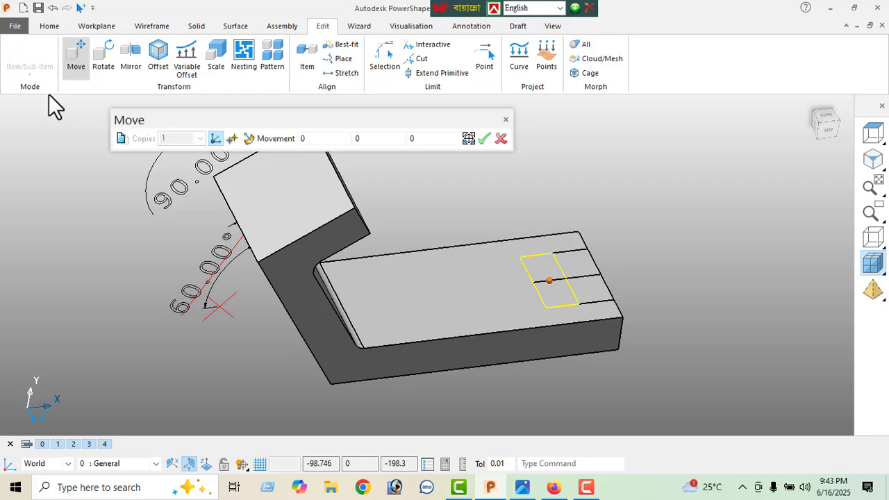
left_click(120, 138)
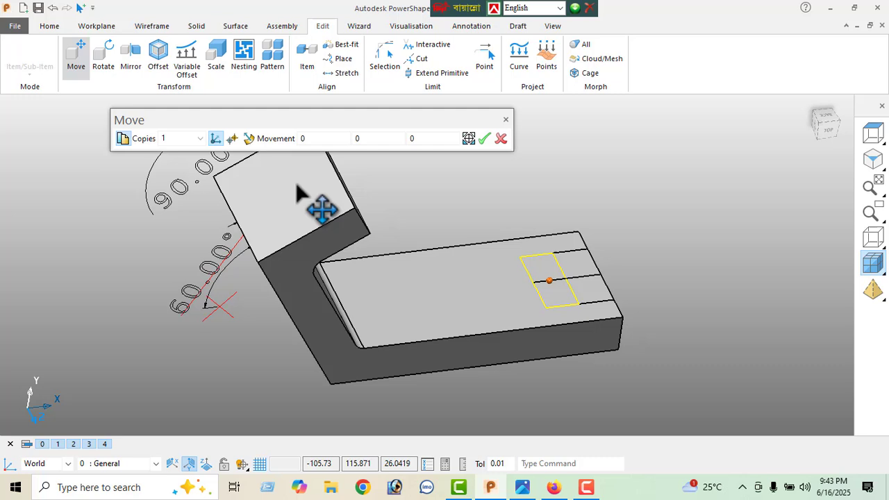
left_click(300, 141)
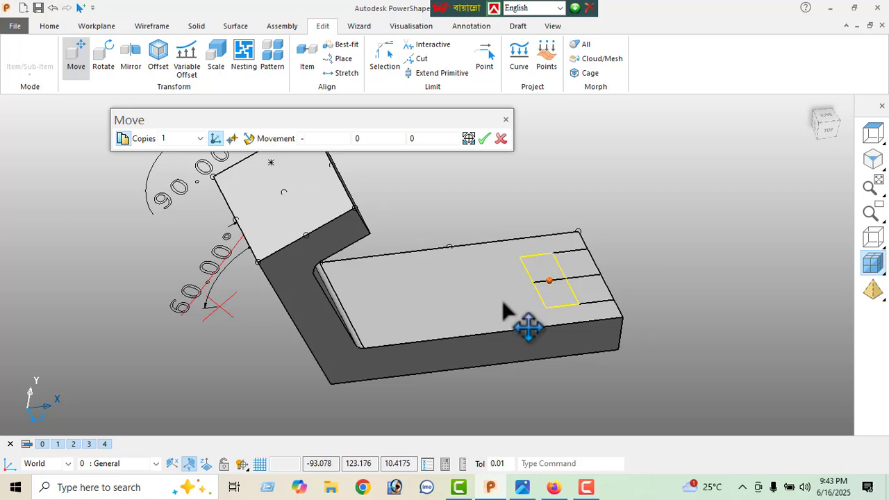
left_click(521, 488)
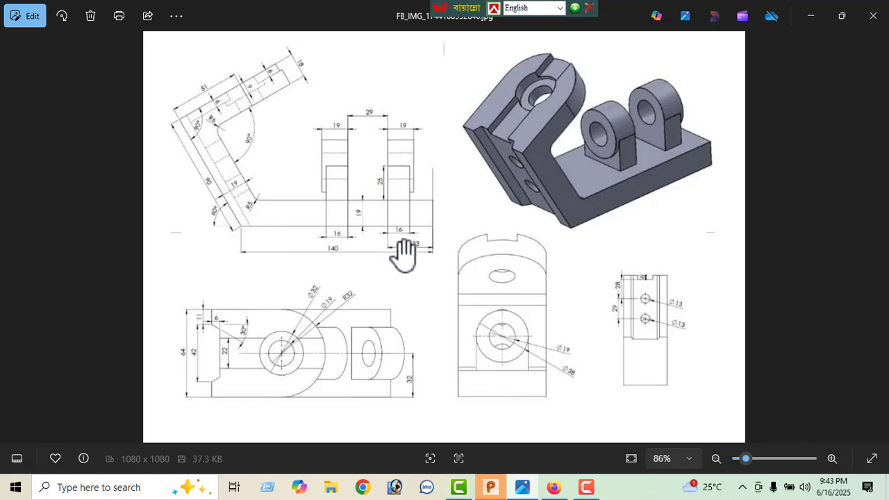
left_click(808, 26)
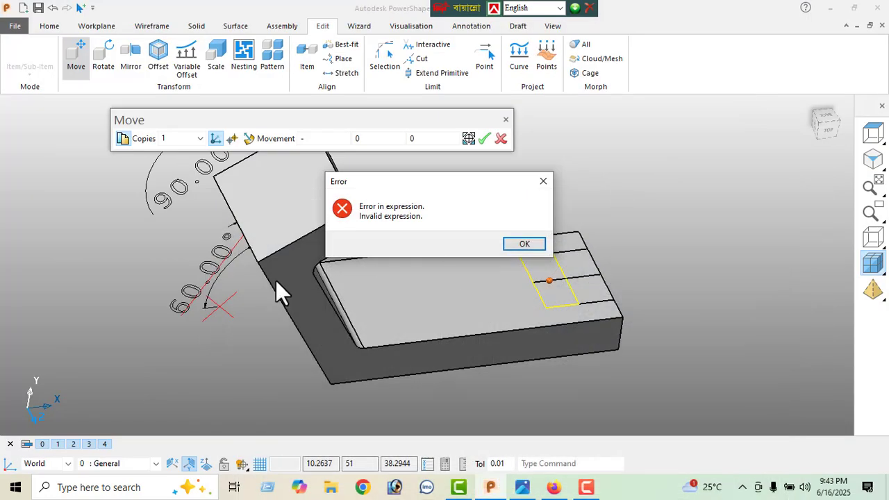
left_click(526, 247)
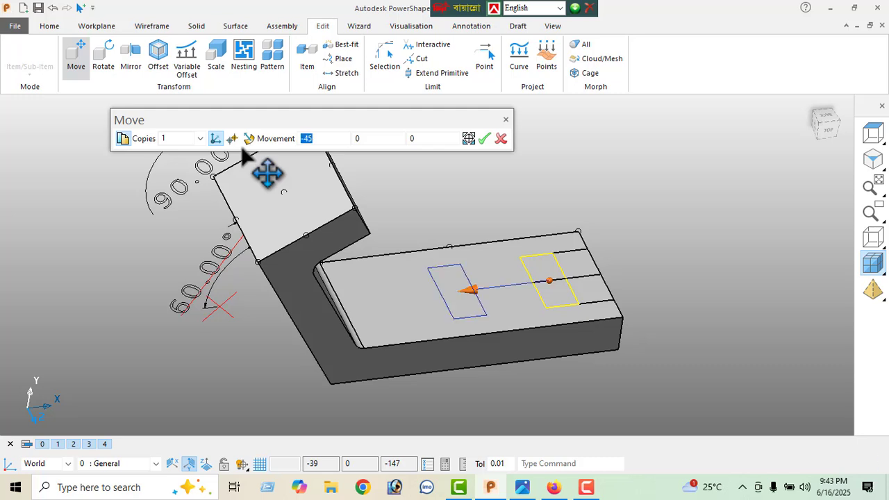
left_click(485, 139)
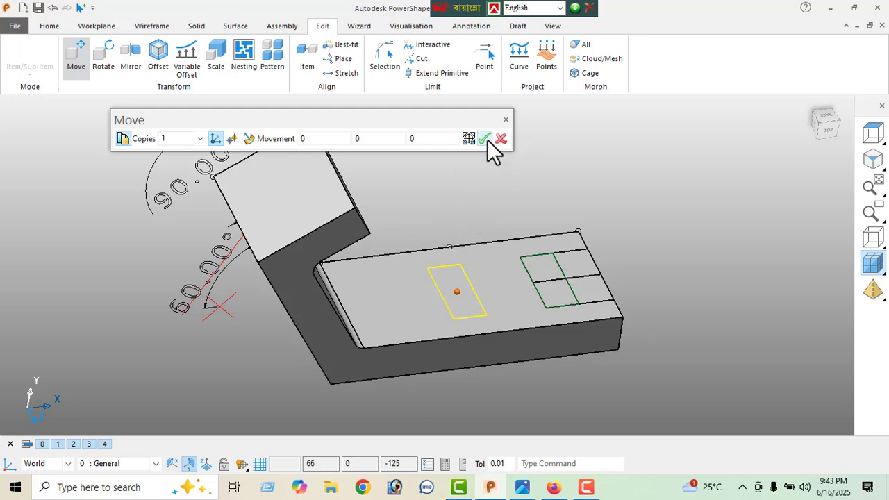
left_click(500, 139)
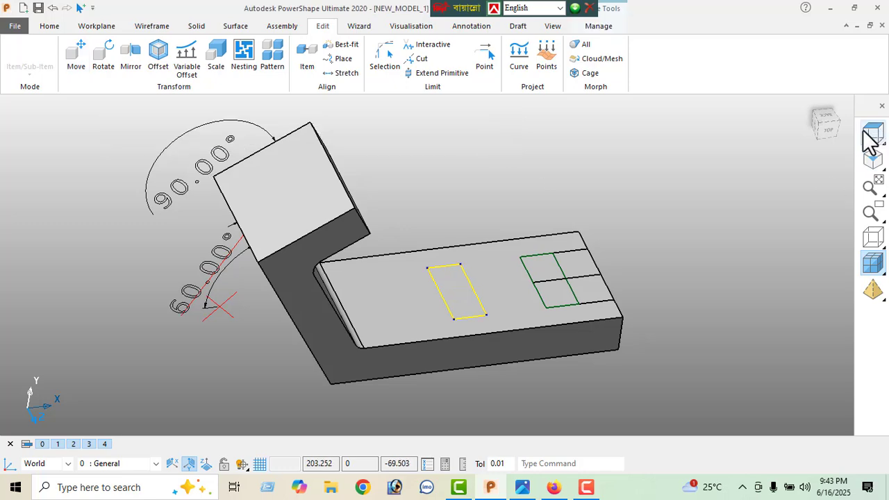
Dimension the gap between the facing edges of the two lug outlines in a view square to the base's top face
left_click(867, 132)
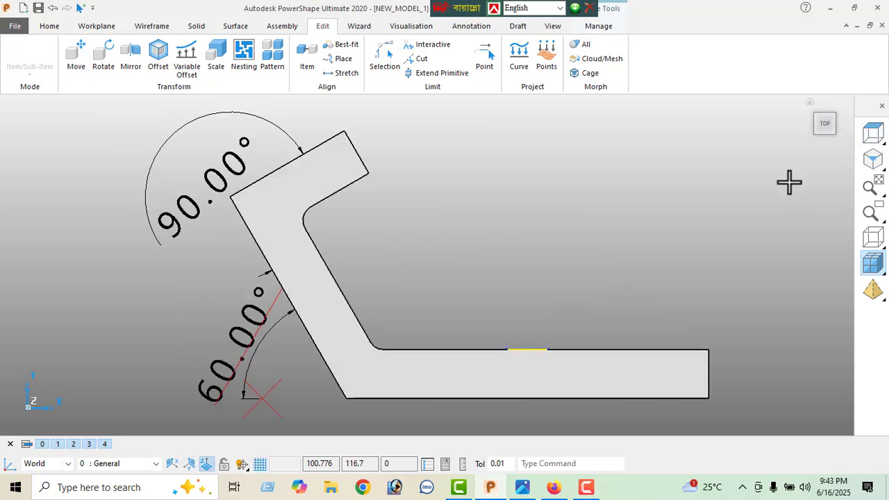
left_click(827, 109)
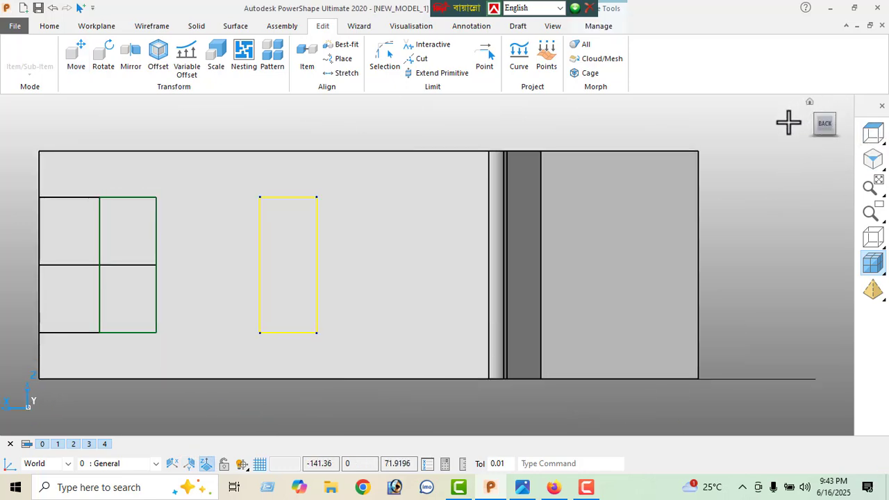
left_click(849, 116)
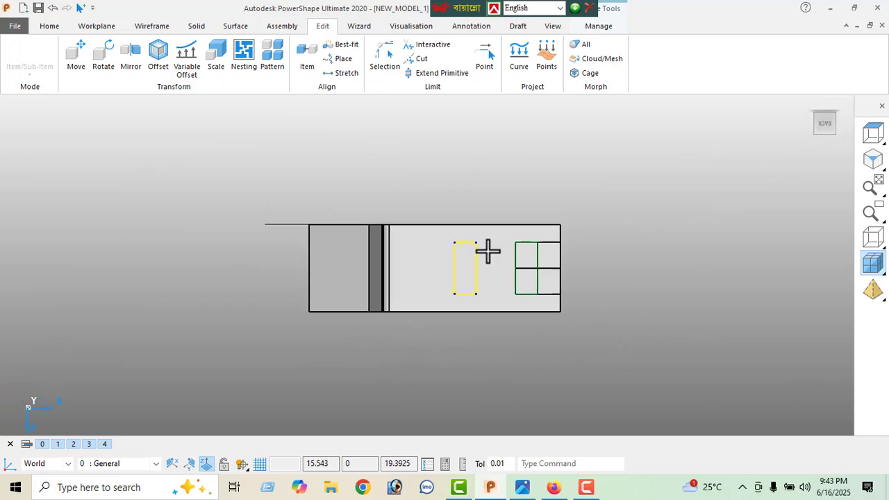
scroll(488, 252, "up", 3)
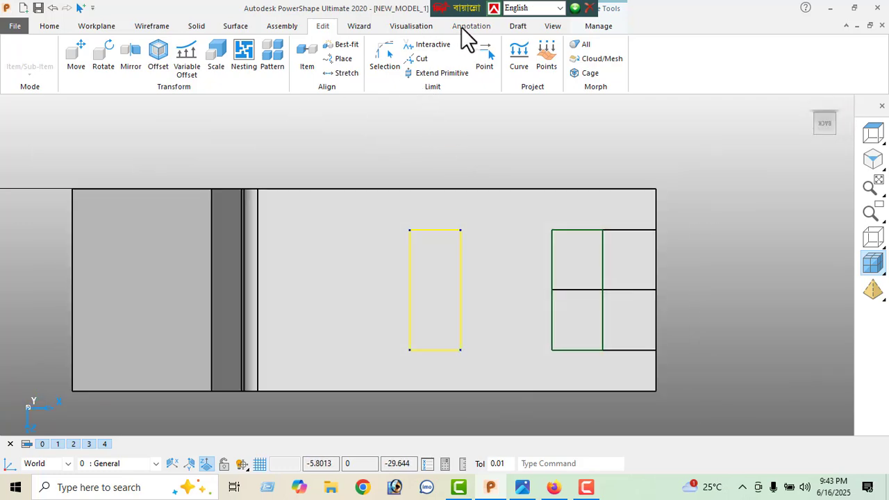
left_click(461, 27)
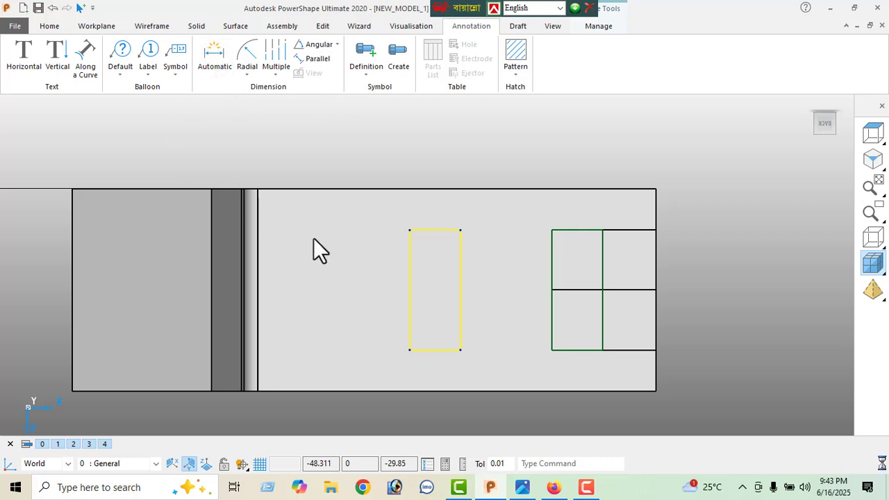
left_click(552, 230)
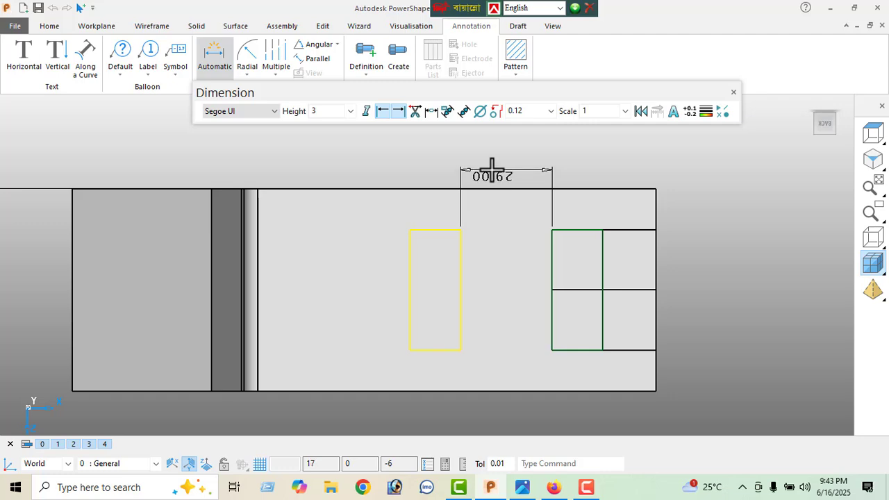
left_click(496, 169)
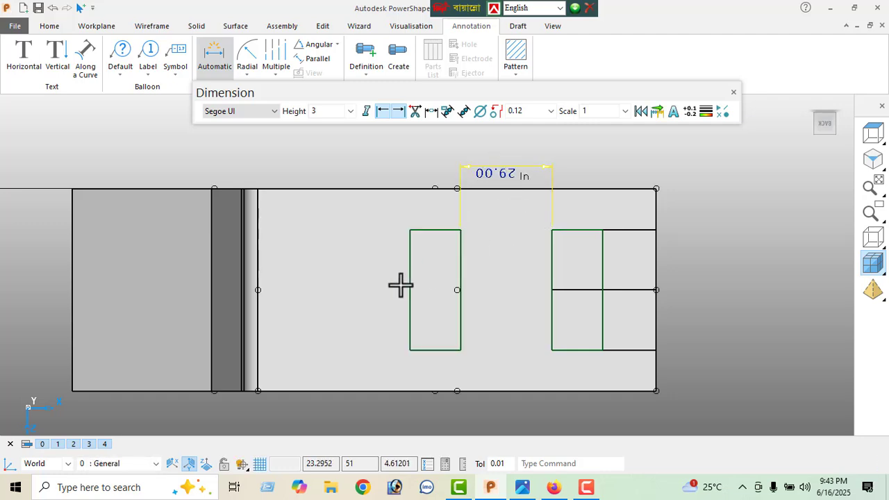
middle_click_drag(401, 285, 726, 244)
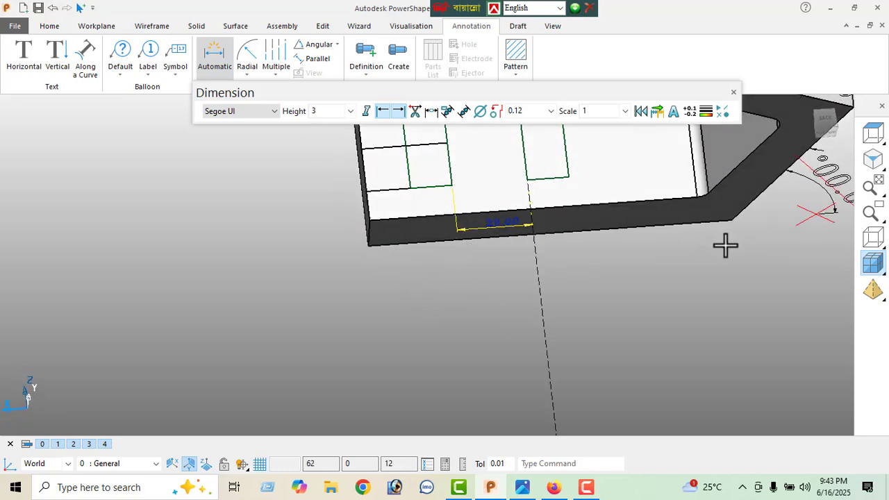
left_click(826, 119)
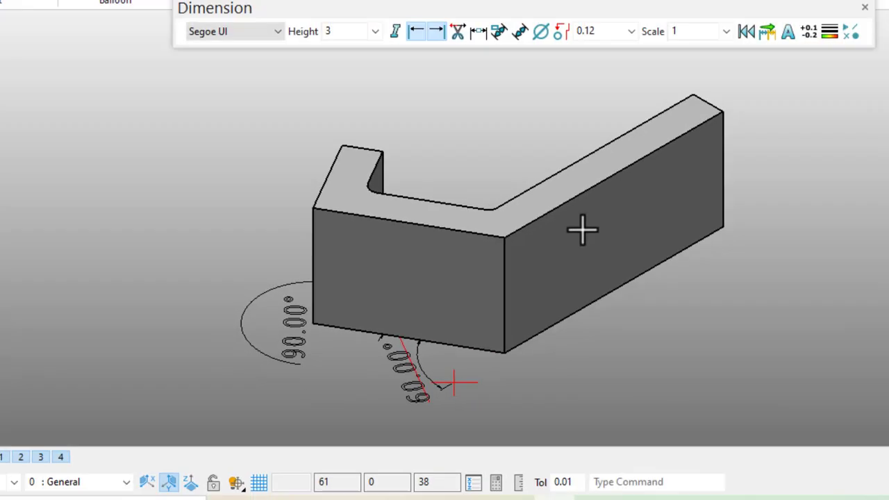
middle_click_drag(512, 266, 456, 327)
middle_click_drag(781, 256, 824, 304)
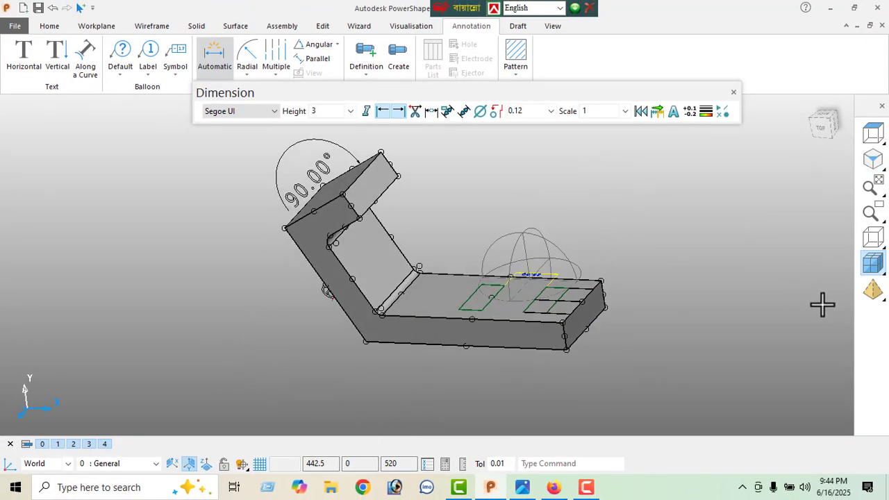
middle_click_drag(716, 299, 695, 346)
right_click(154, 158)
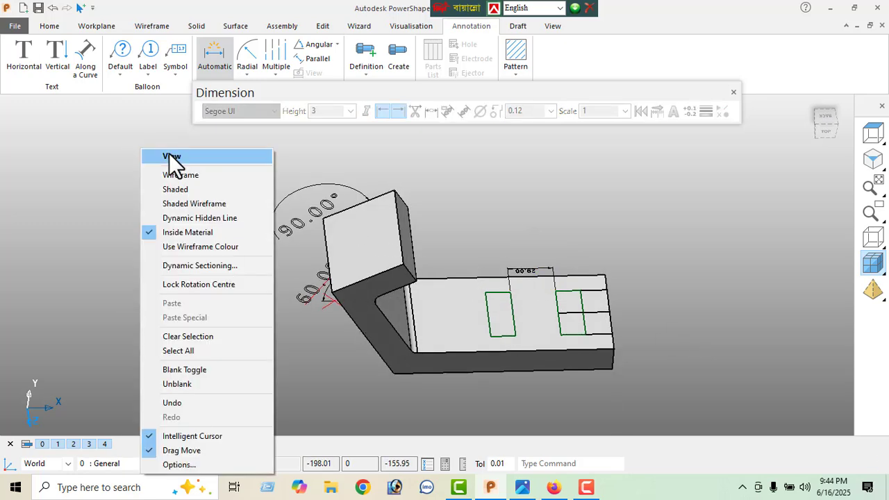
left_click(174, 159)
Extrude both rectangular lug outlines upward from the base by 25, checking the height in the reference drawing
middle_click_drag(605, 323, 510, 300)
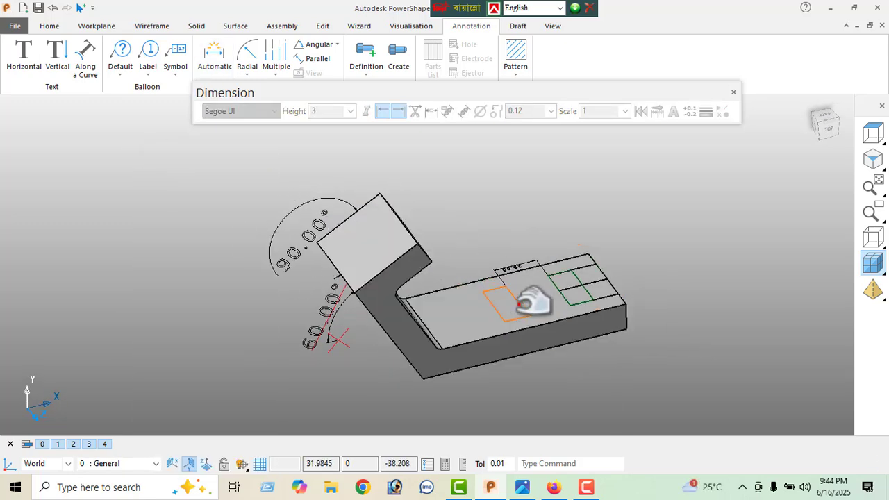
left_click(525, 308)
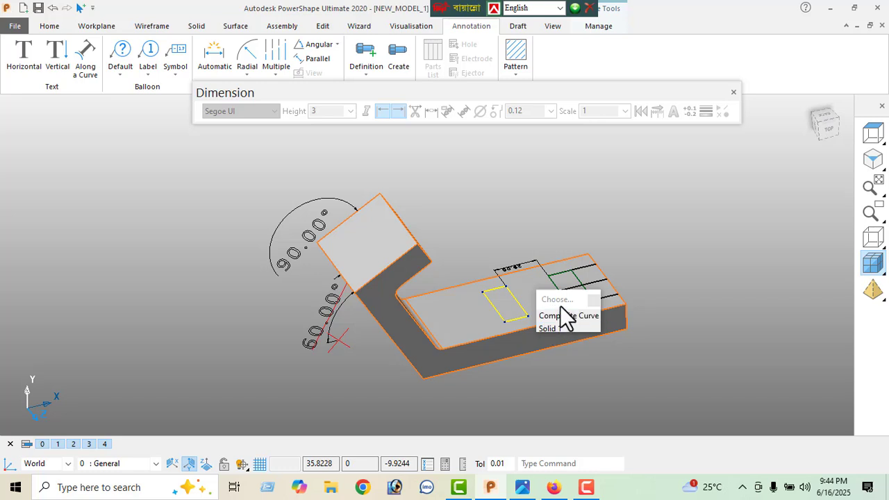
left_click(564, 275)
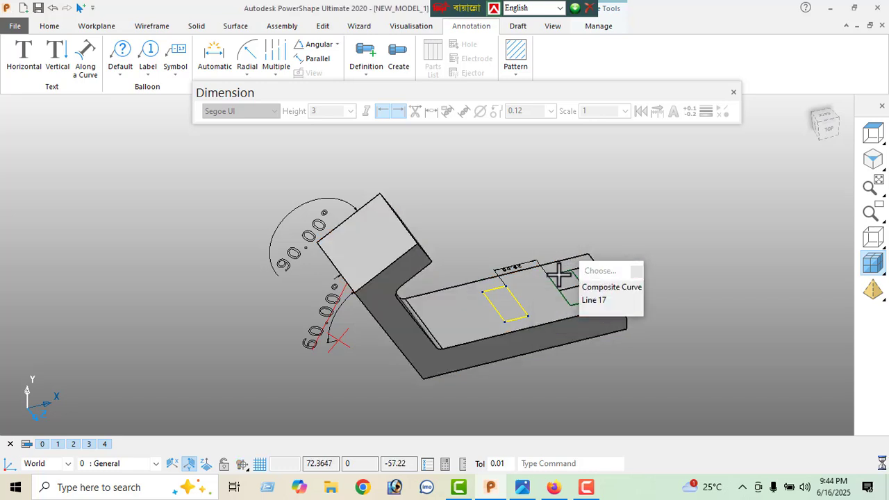
left_click(197, 26)
left_click(56, 57)
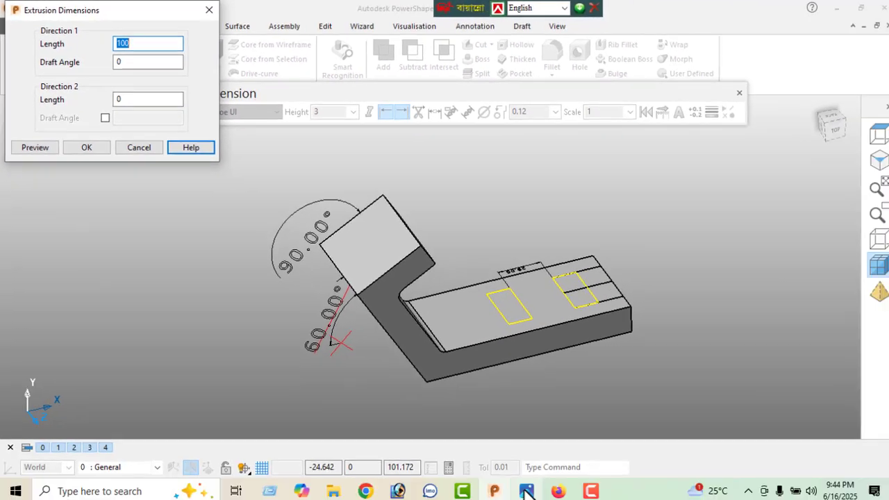
left_click(526, 491)
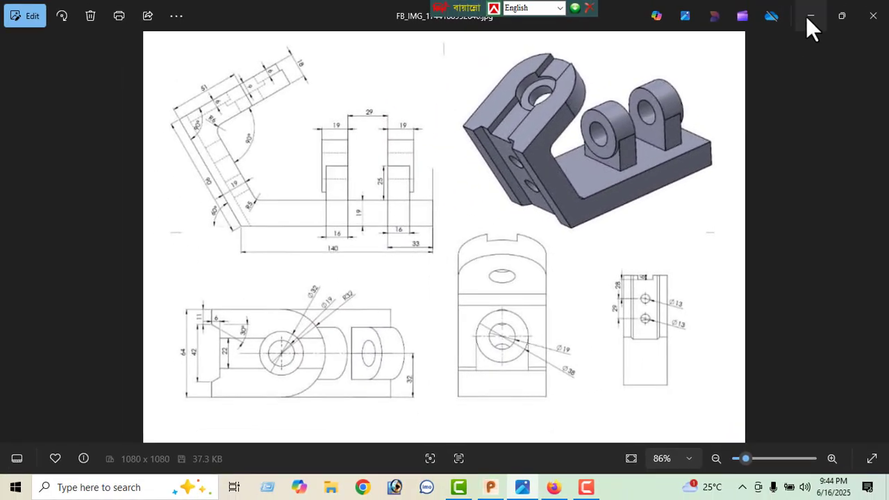
left_click(805, 17)
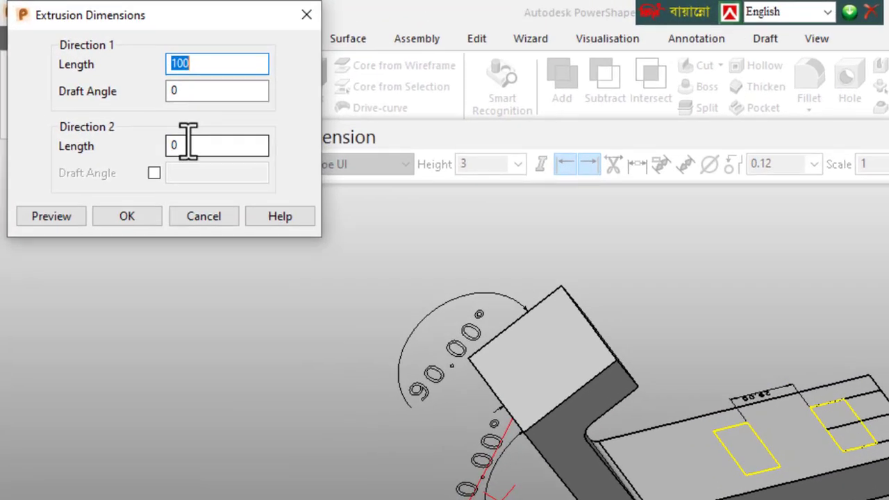
type("25")
key("Return")
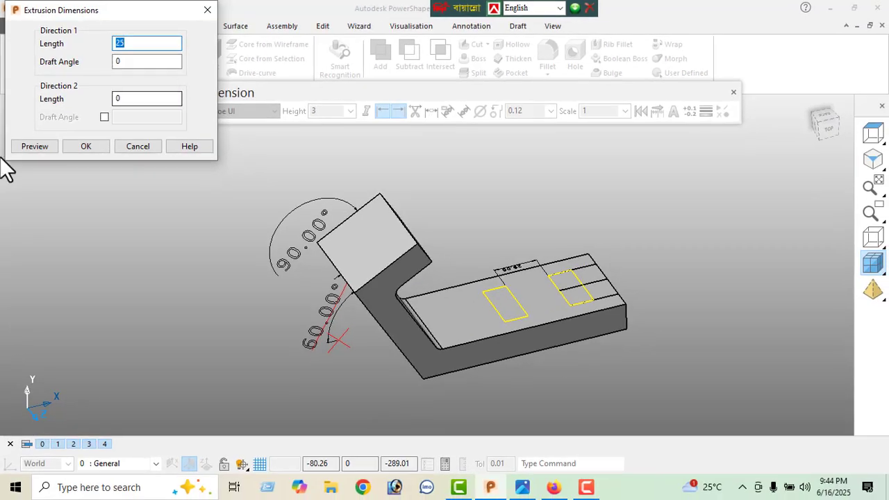
left_click(40, 144)
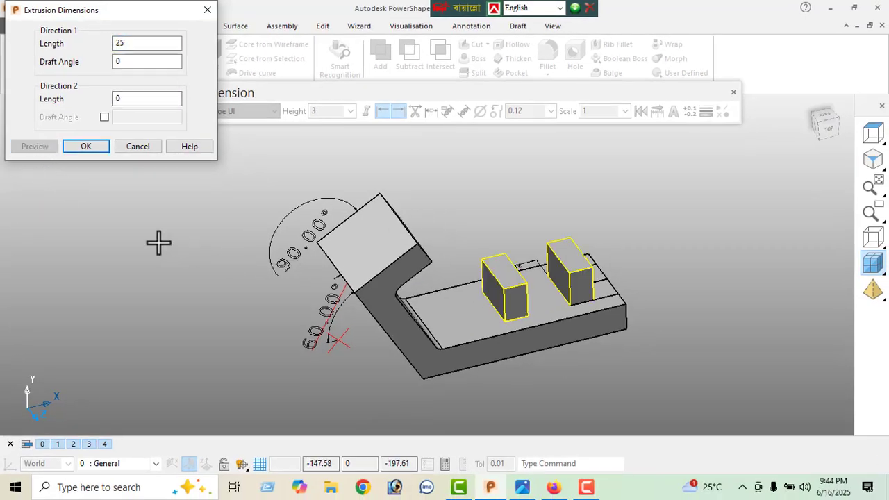
left_click(81, 148)
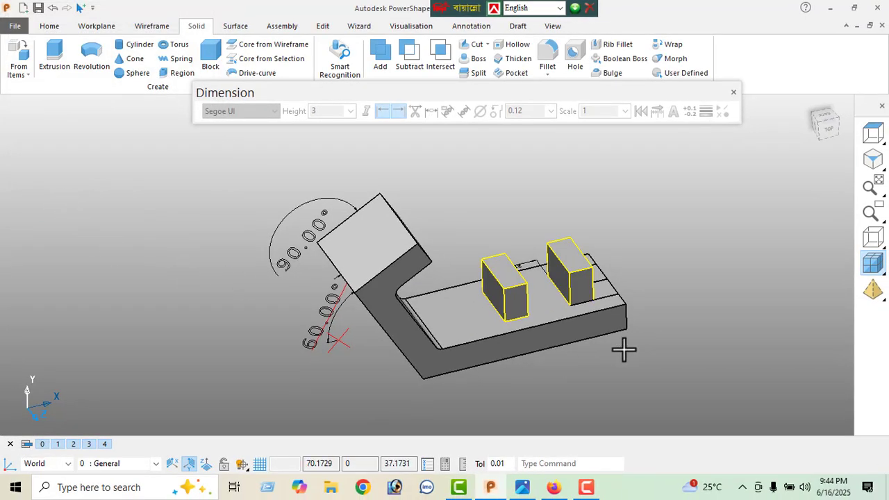
Join the two extruded lug blocks to the bracket body with a Boolean Add, checking the reference drawing
middle_click_drag(624, 351, 735, 305)
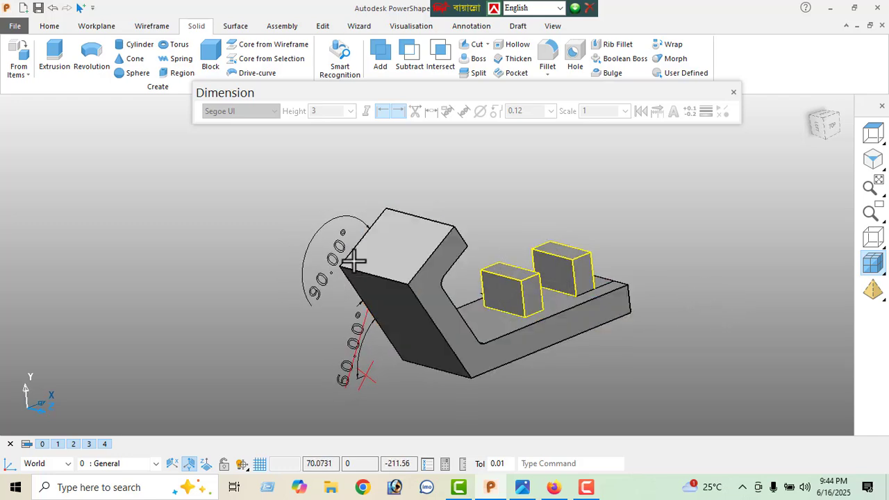
left_click(379, 53)
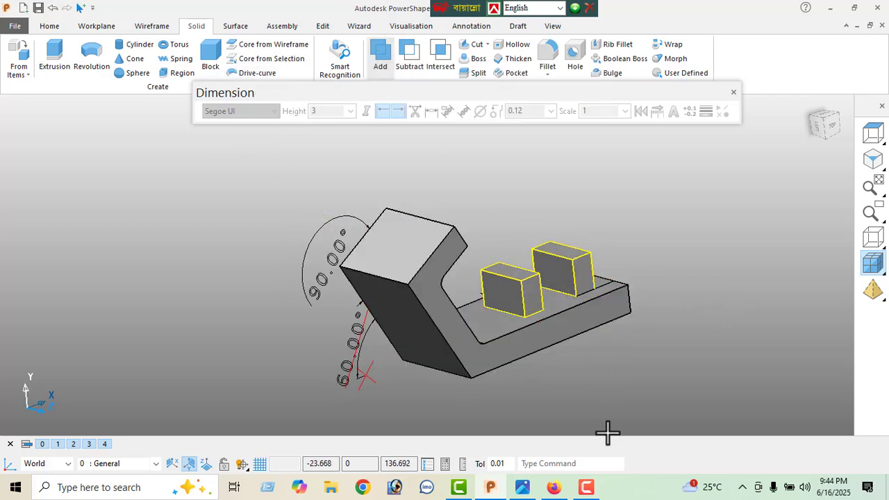
left_click(522, 488)
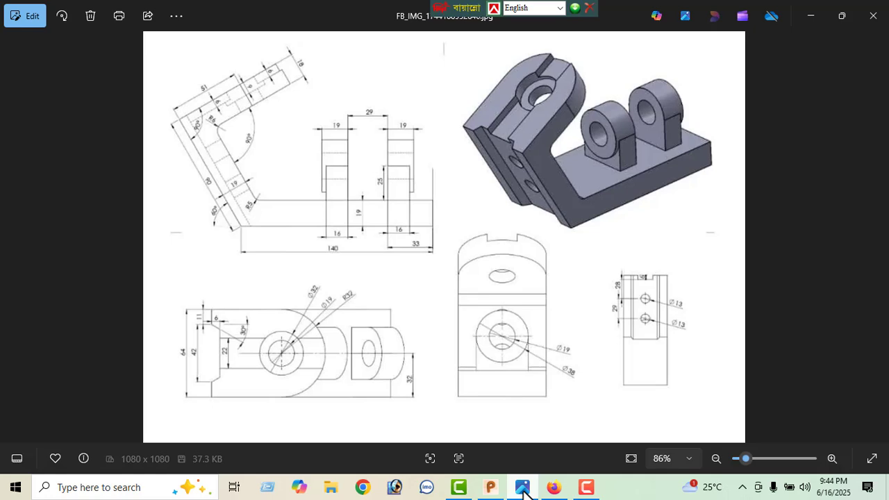
left_click(523, 487)
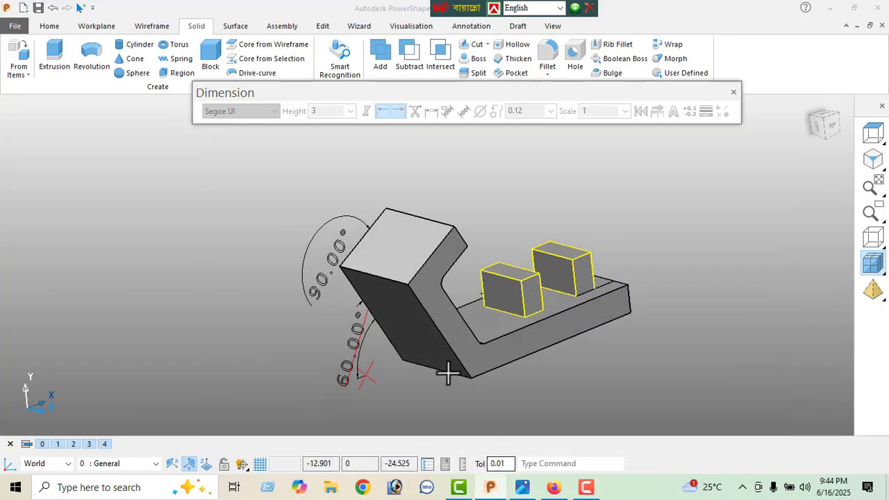
left_click(379, 57)
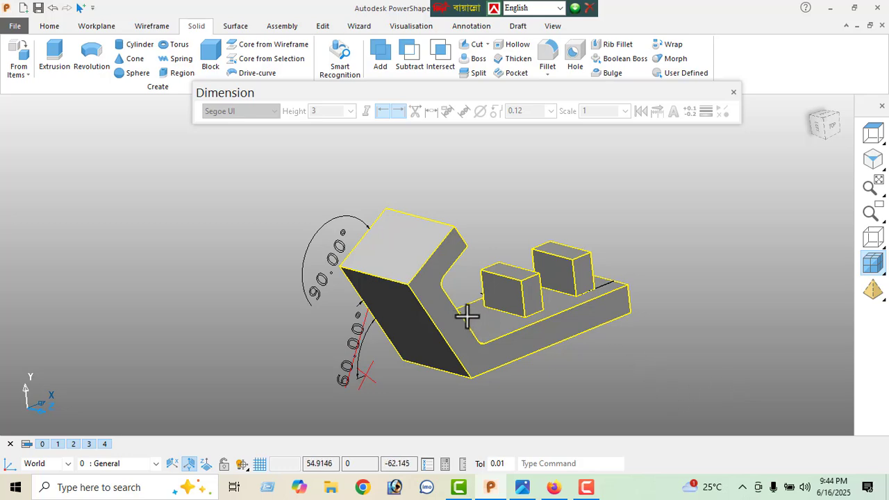
right_click(129, 194)
left_click(155, 159)
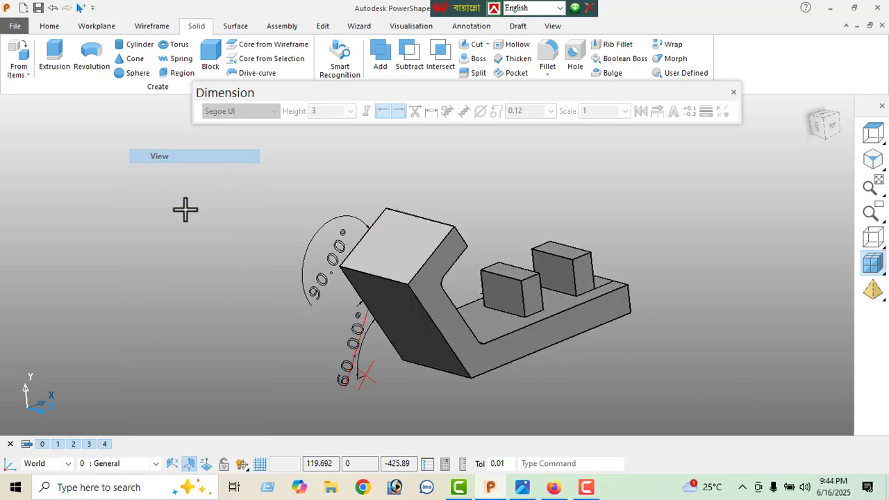
Draw a full circle parallel to the YZ plane, centred on the upper edge midpoint of the outer lug's arm-facing side, checking the drawing
left_click(523, 488)
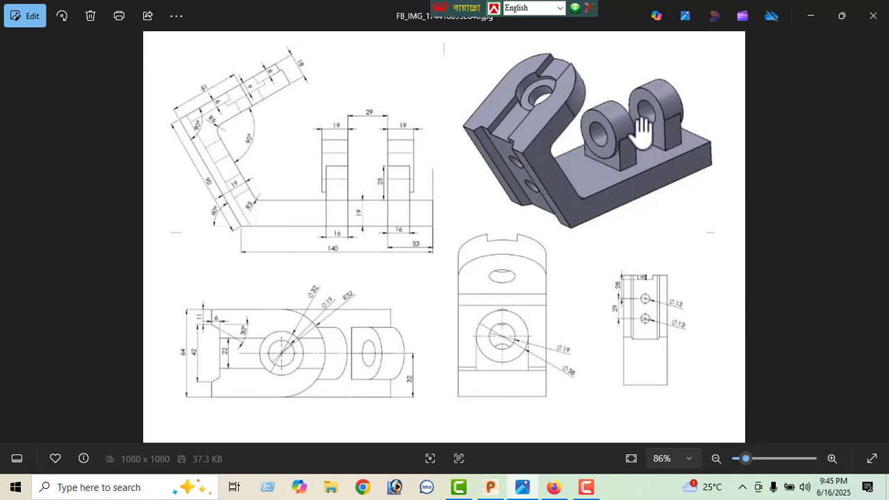
left_click(808, 17)
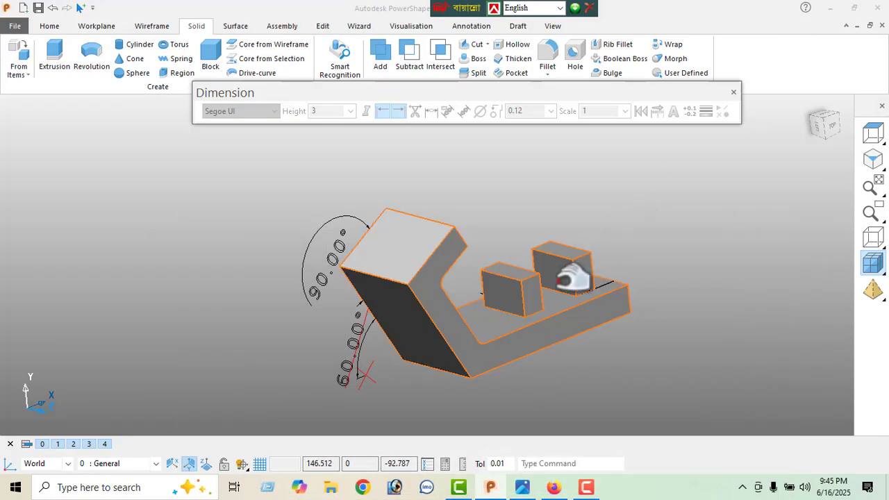
middle_click_drag(570, 280, 545, 296)
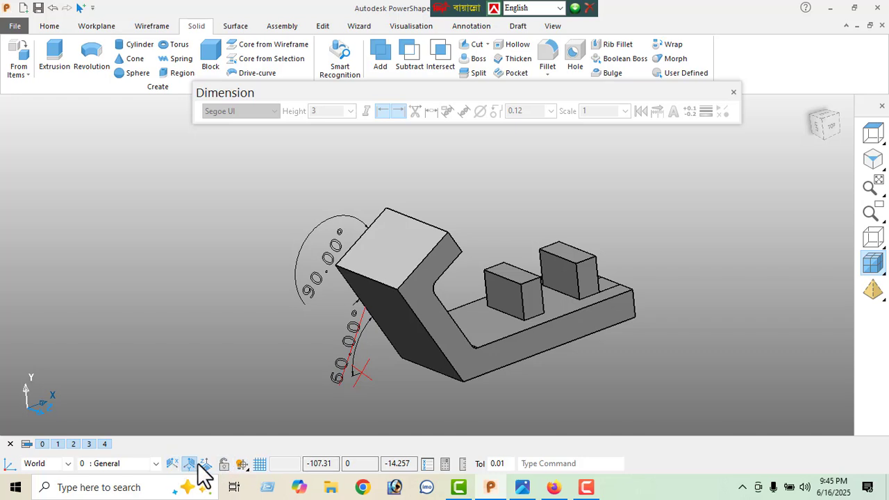
left_click(150, 27)
left_click(47, 50)
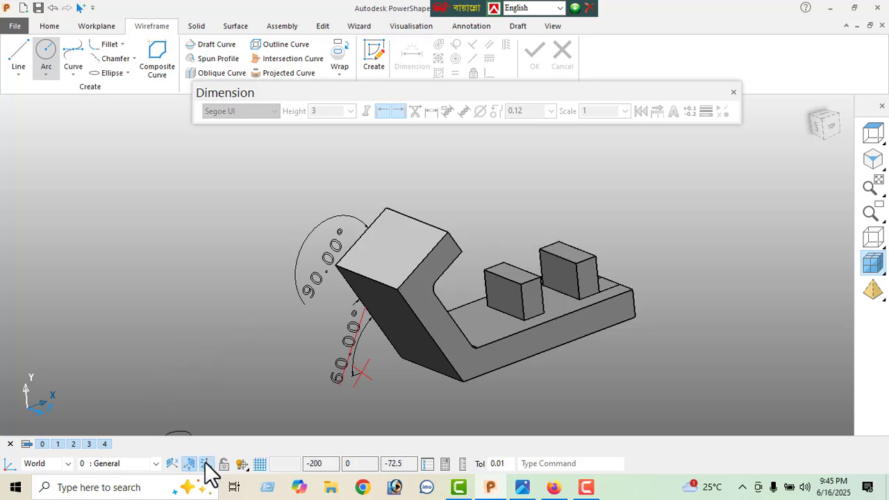
mouse_move(547, 297)
middle_mouse_down()
mouse_move(599, 306)
mouse_move(630, 300)
middle_mouse_up()
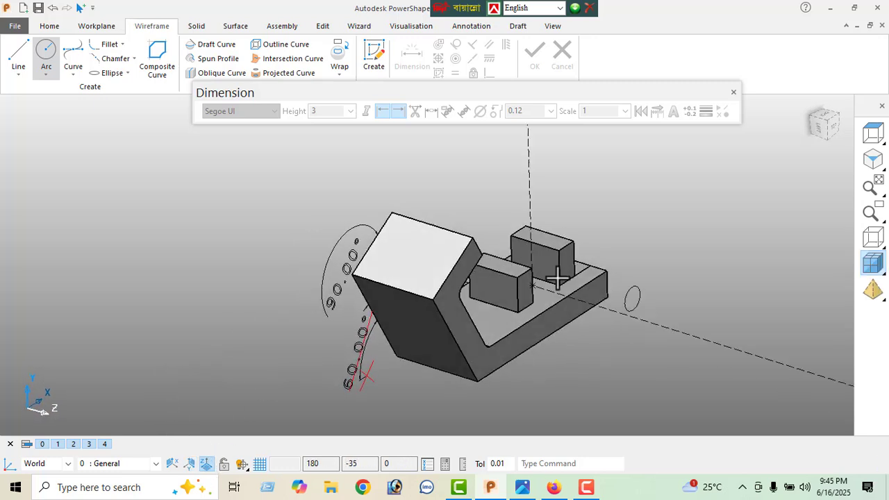
left_click(535, 250)
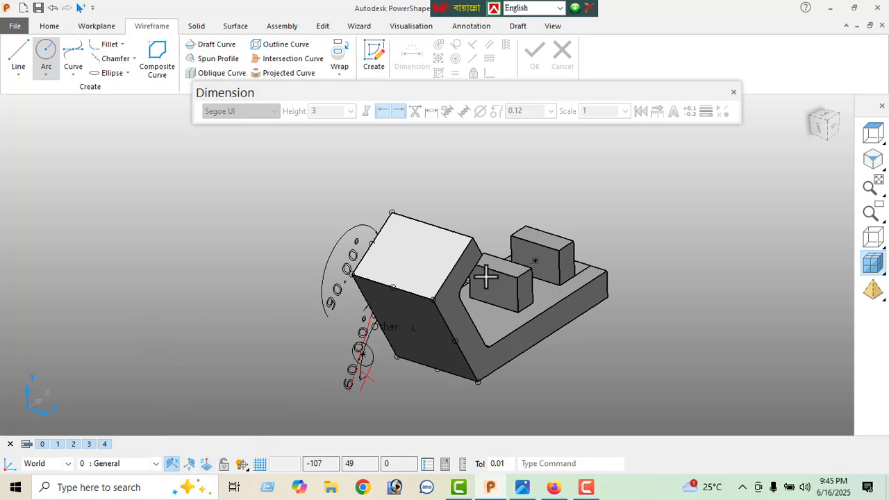
left_click(535, 243)
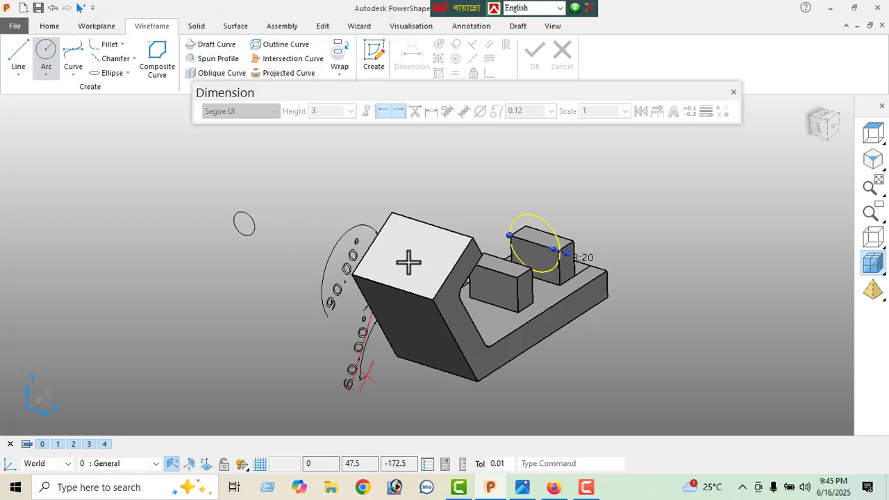
right_click(185, 207)
left_click(222, 194)
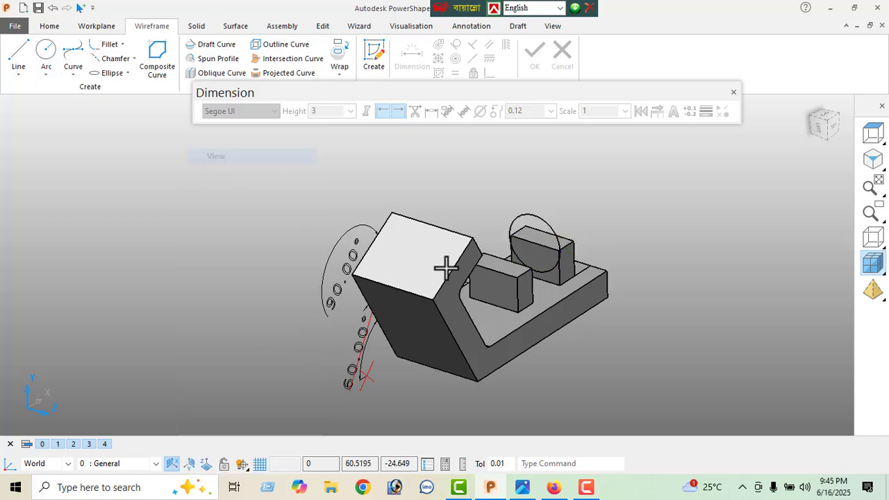
Set the circle on the outer lug to a diameter of 38
middle_click_drag(444, 327, 570, 252)
scroll(516, 292, "up", 4)
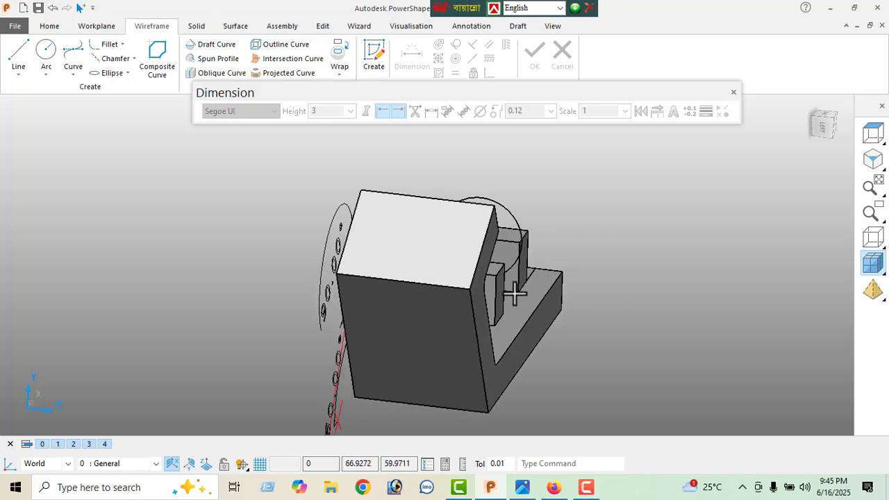
middle_click_drag(517, 292, 391, 318)
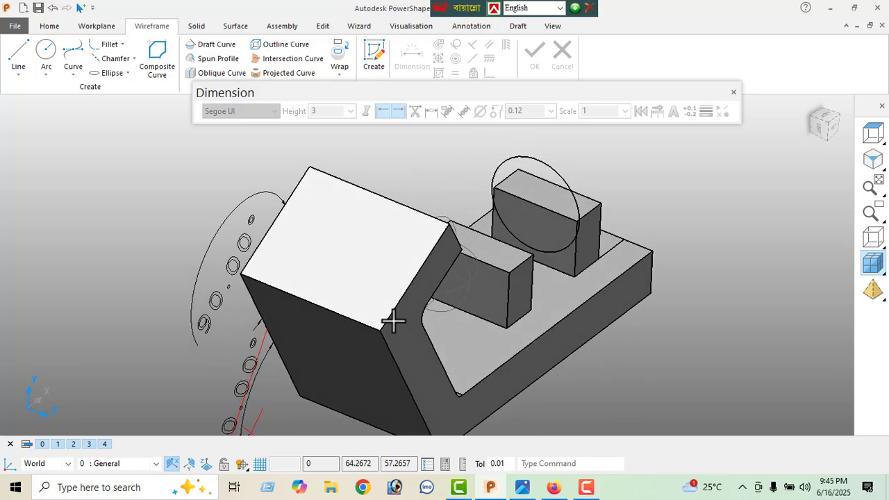
left_click(542, 166)
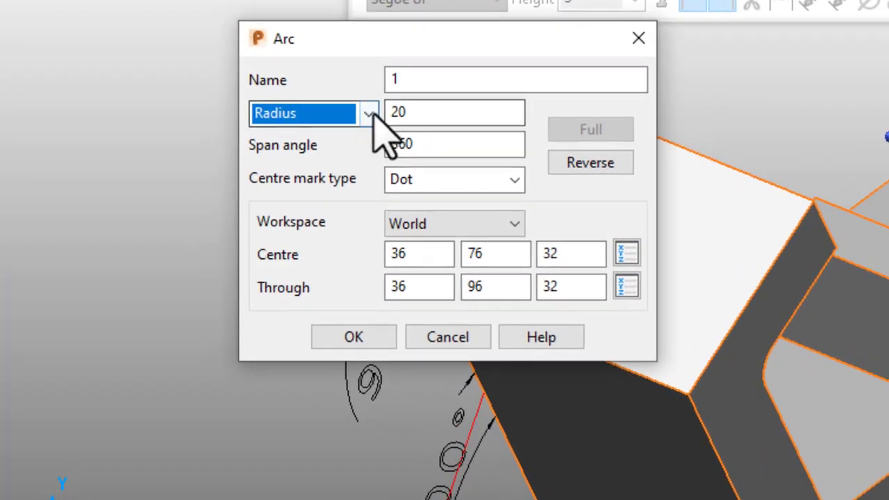
left_click(369, 113)
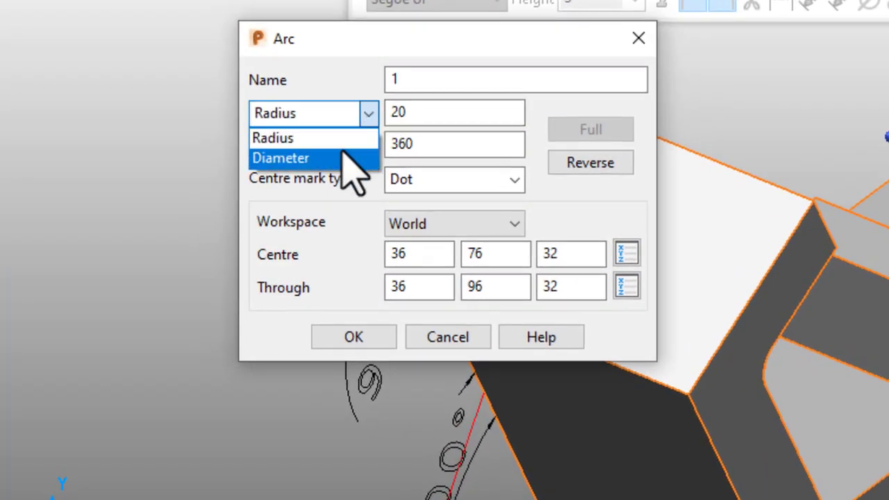
left_click(338, 157)
key("Tab")
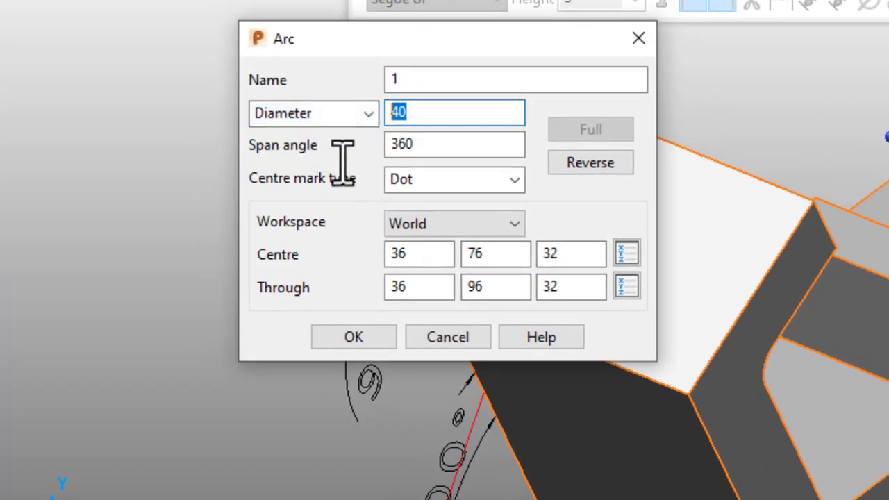
key("Return")
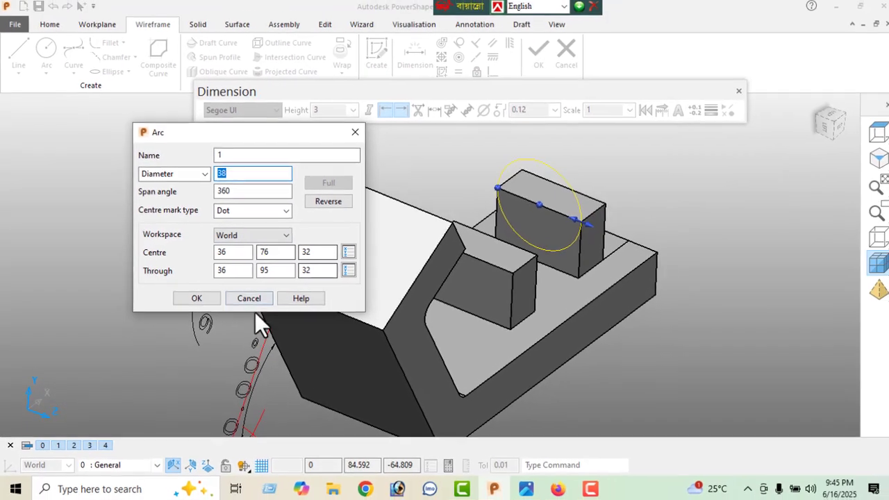
left_click(197, 298)
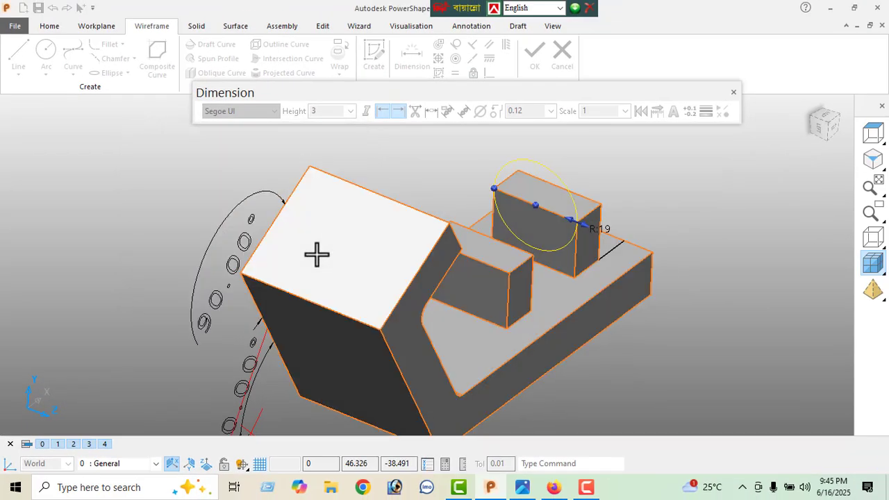
Extrude the 38 diameter circle through the outer lug, away from the angled arm, by 13
left_click(198, 26)
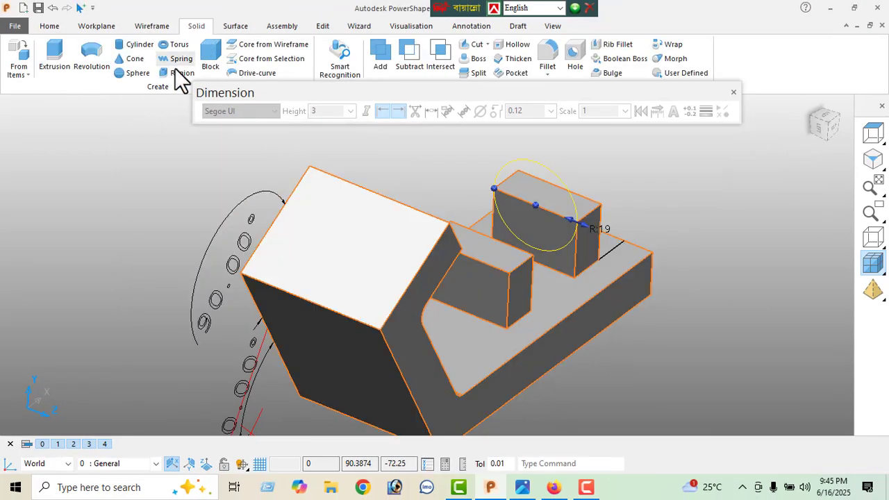
left_click(61, 69)
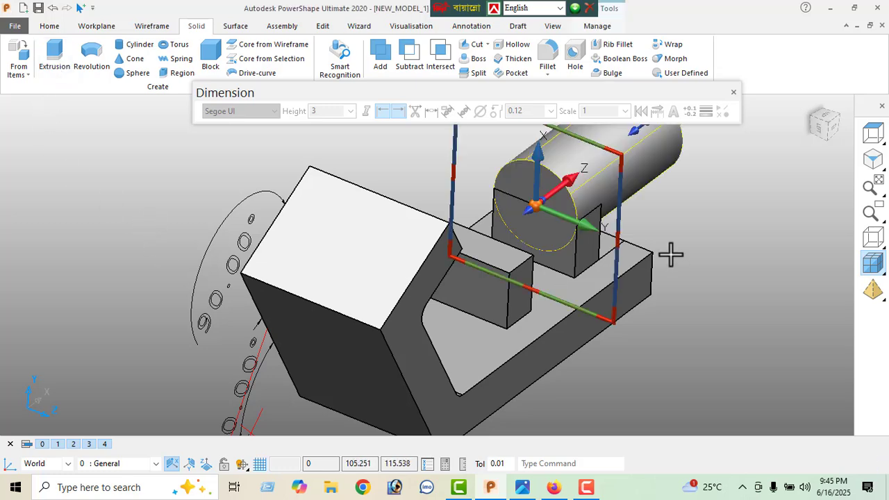
middle_click_drag(671, 255, 433, 260)
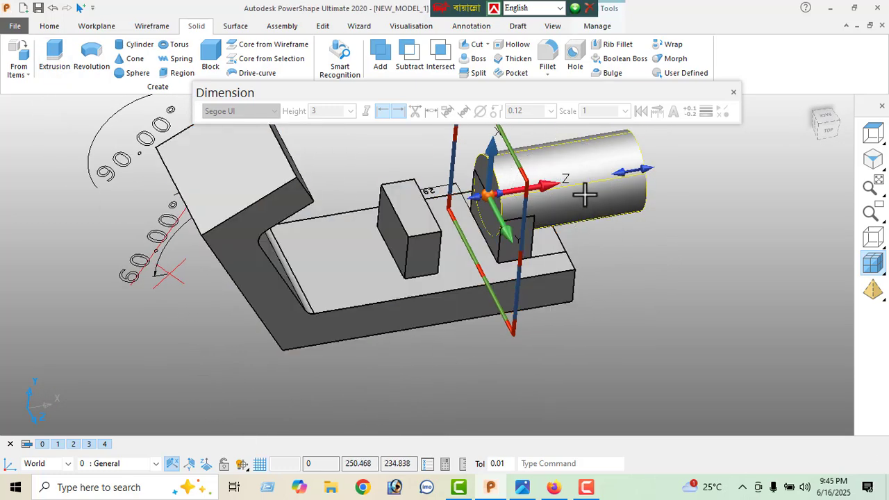
double_click(358, 236)
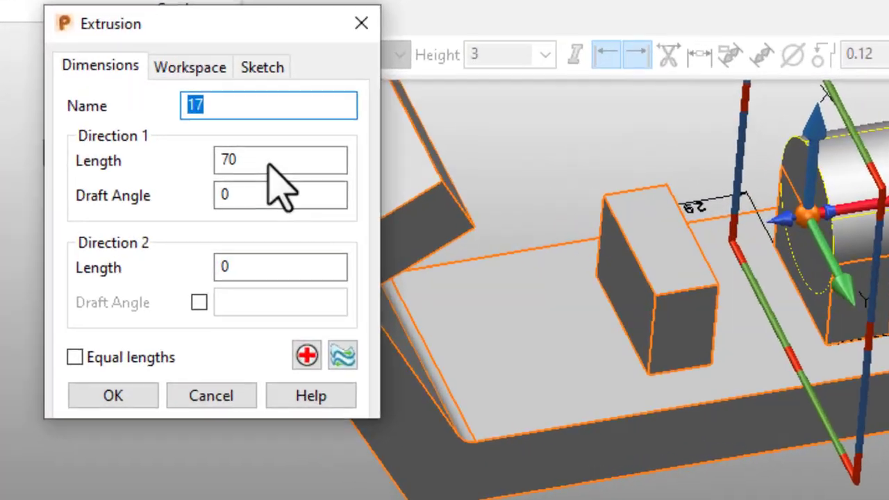
left_click_drag(200, 168, 134, 187)
type("13")
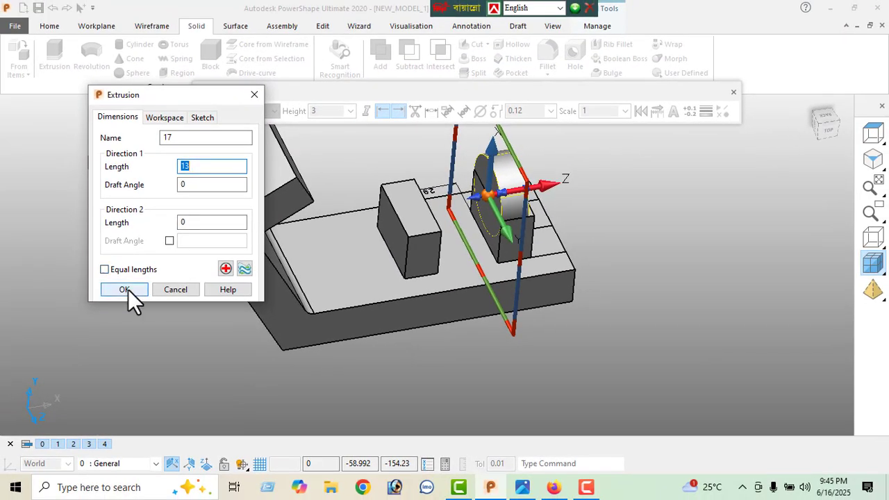
left_click(108, 445)
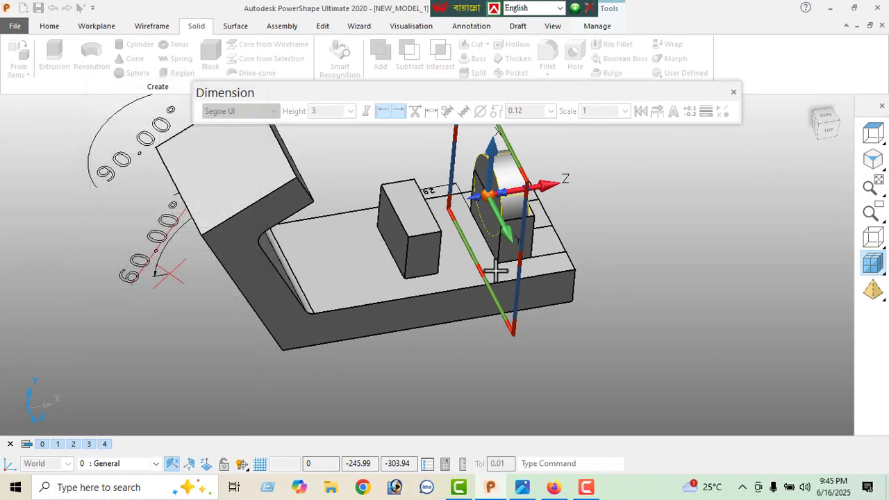
Set the cylindrical extrusion's Direction 1 length to 19
middle_click_drag(496, 271, 647, 217)
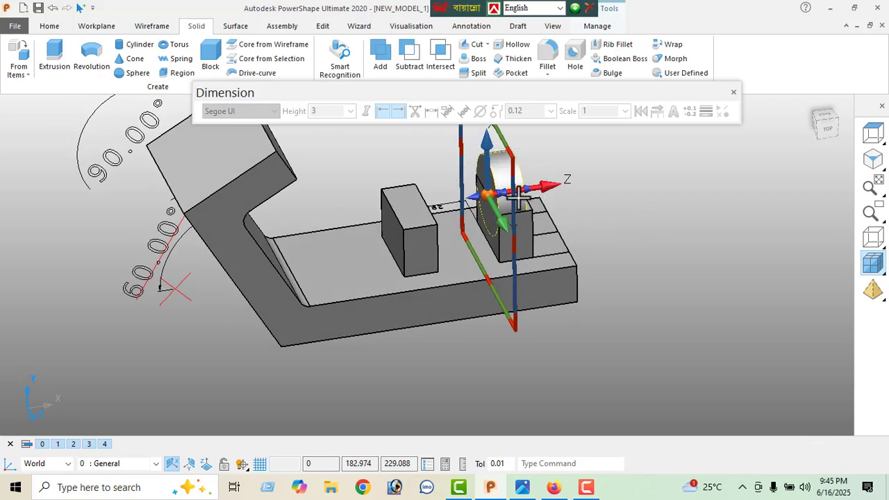
double_click(312, 243)
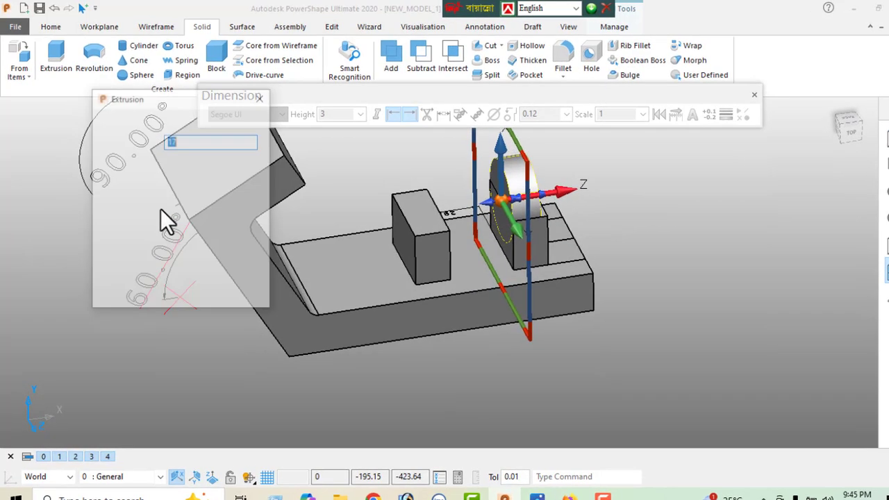
left_click(197, 166)
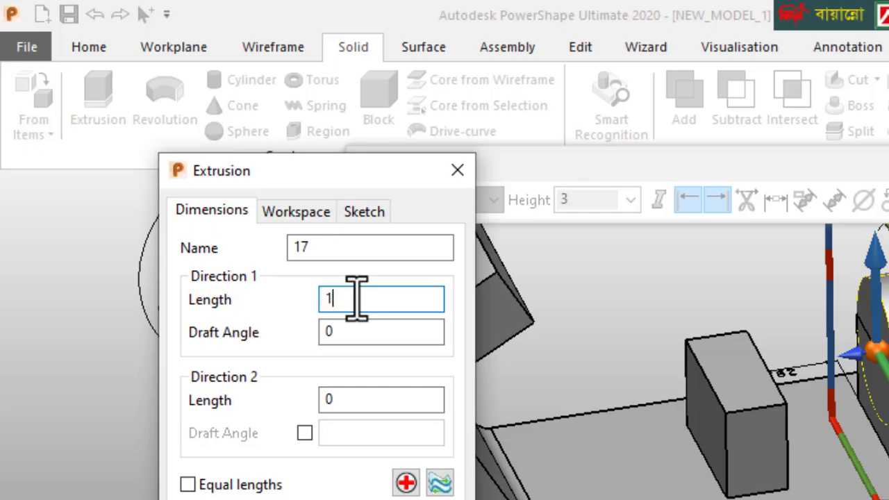
double_click(351, 299)
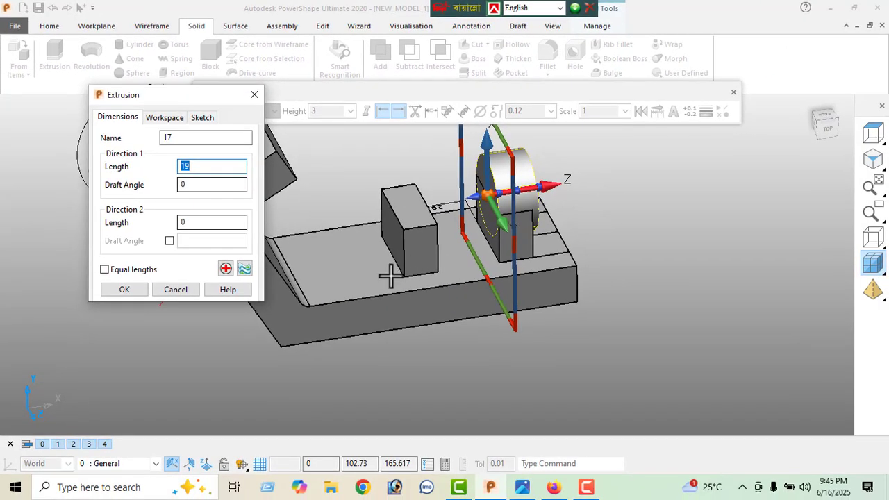
left_click(125, 294)
Check the cylinder's overhang beyond the outer lug in top view and join it to the bracket body with a Boolean Add
middle_click_drag(710, 290, 605, 243)
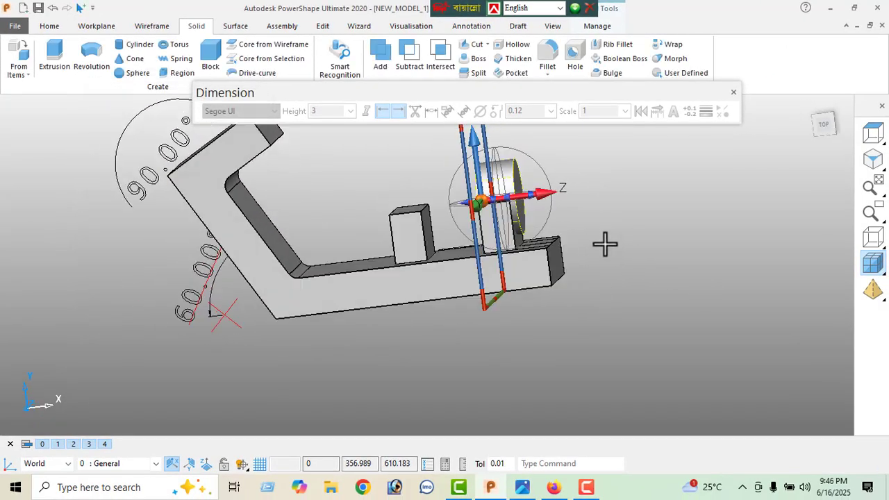
left_click(818, 126)
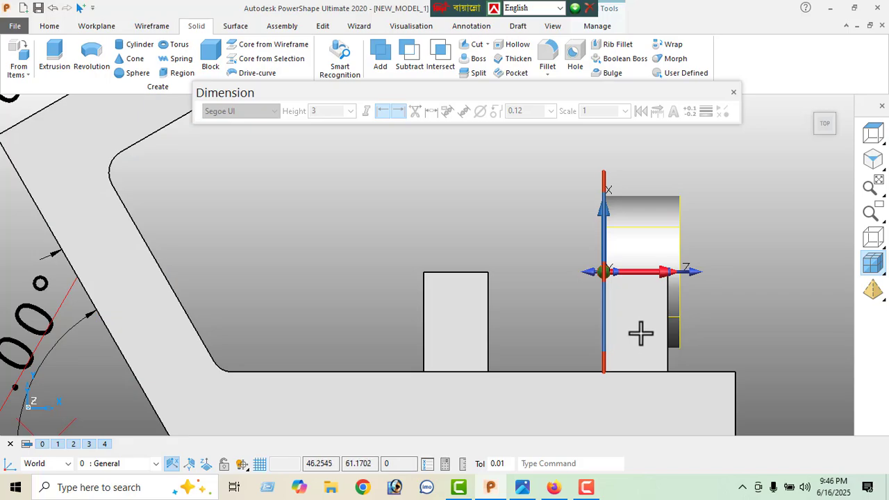
left_click(873, 164)
middle_click_drag(479, 181, 737, 241)
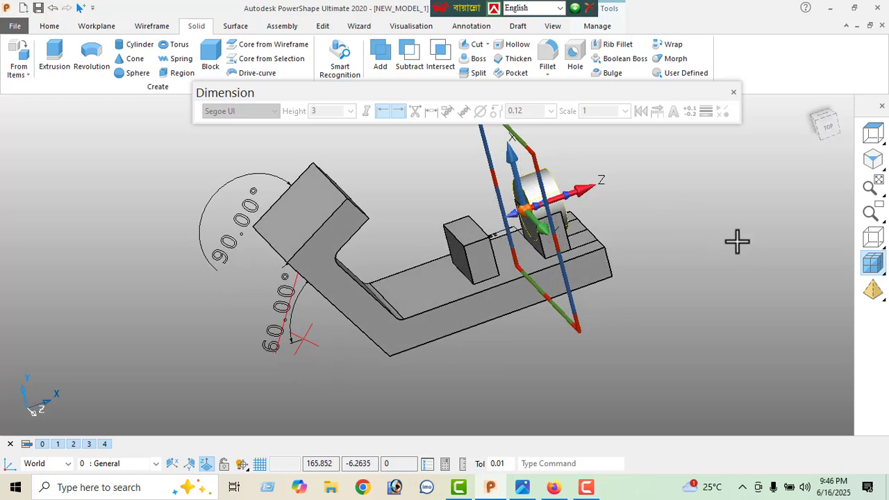
left_click(387, 62)
middle_click_drag(633, 252, 424, 278)
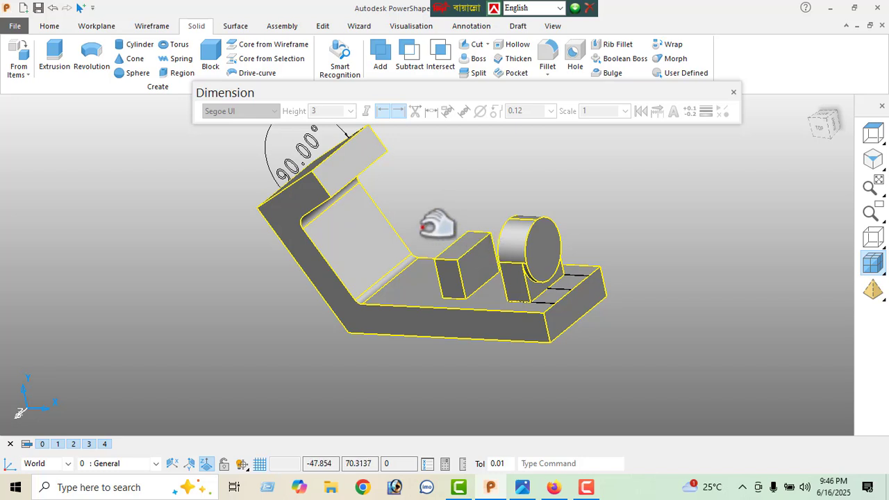
Draw a full circle on the YZ plane, centred on the midpoint of the inner lug's top edge facing the outer lug
left_click(151, 27)
left_click(173, 465)
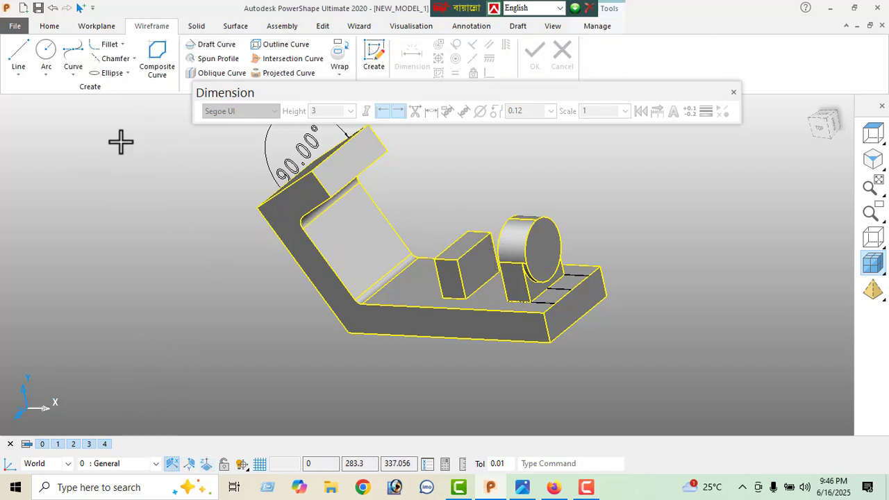
left_click(43, 61)
scroll(488, 269, "up", 4)
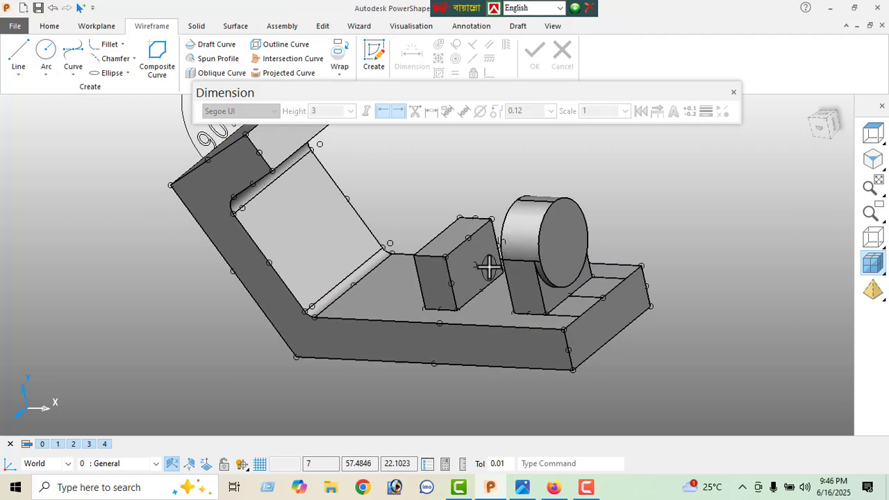
left_click(464, 234)
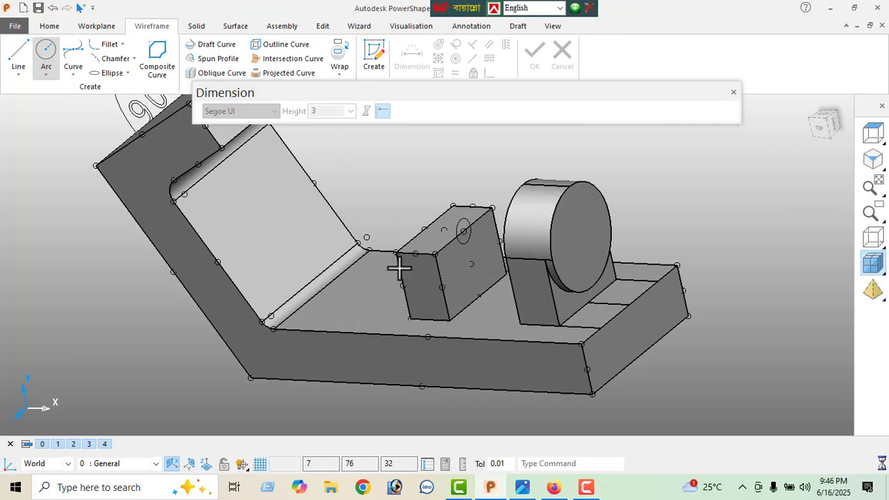
right_click(748, 174)
key("Escape")
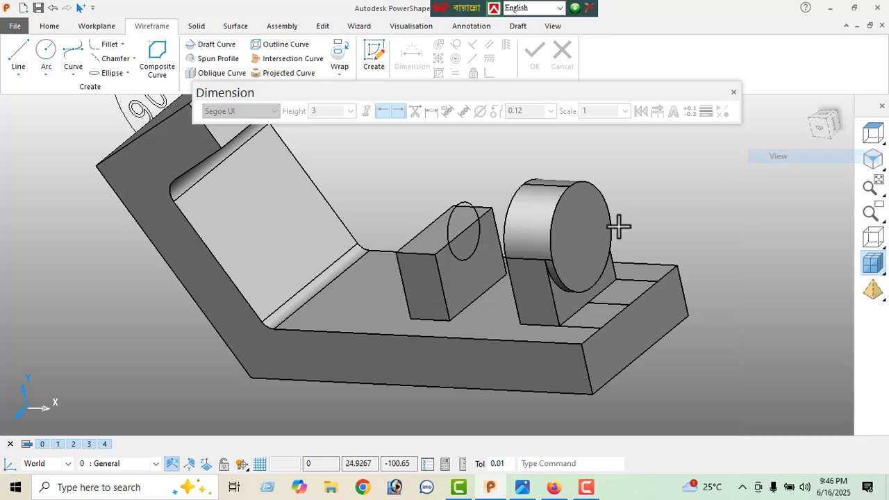
Set the circle on the inner lug to a diameter of 38
middle_click_drag(618, 224, 578, 224)
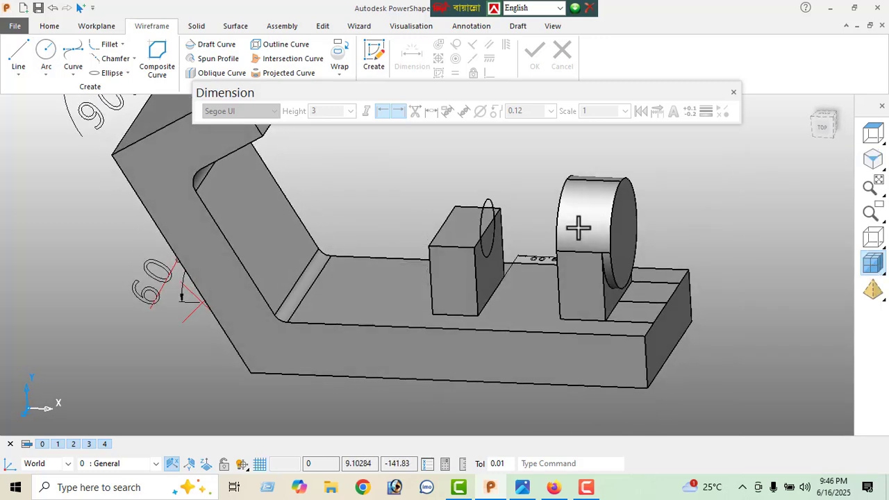
left_click(482, 203)
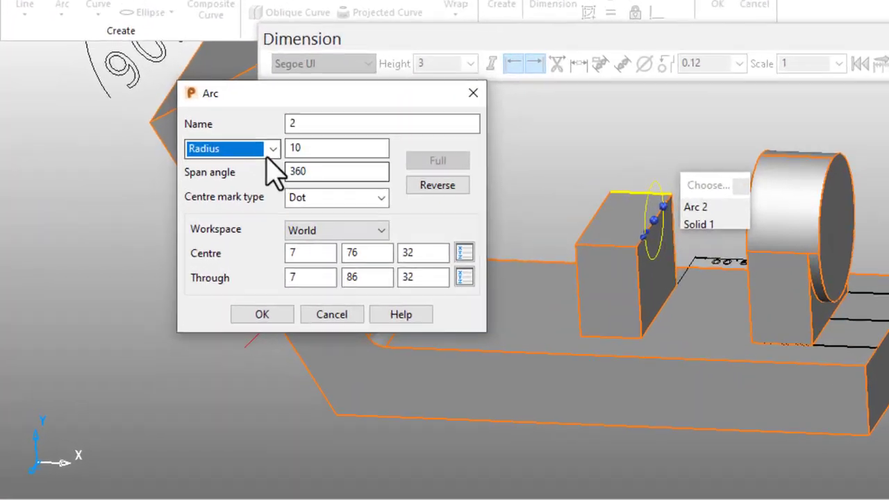
left_click(203, 175)
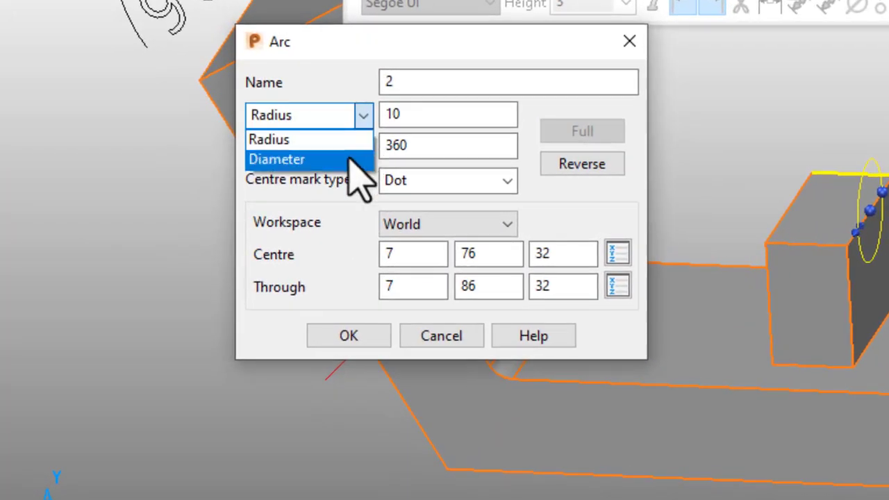
left_click(347, 155)
double_click(409, 114)
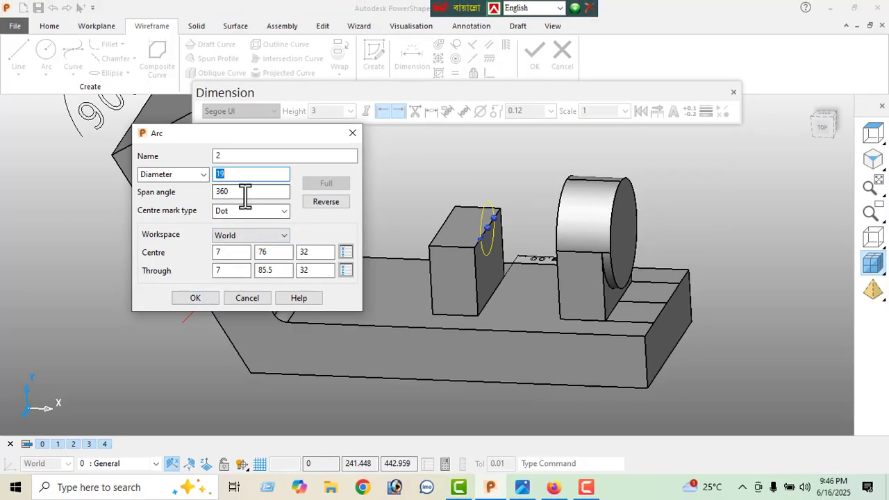
type("38")
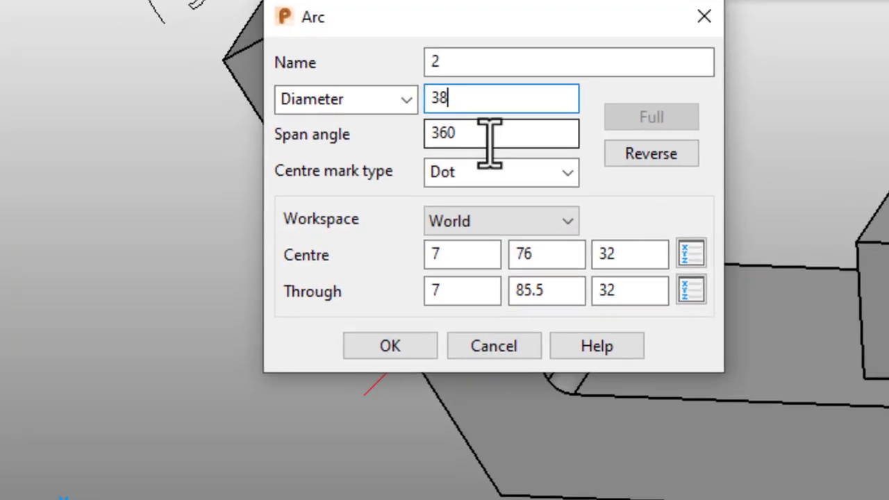
key("Return")
left_click(389, 346)
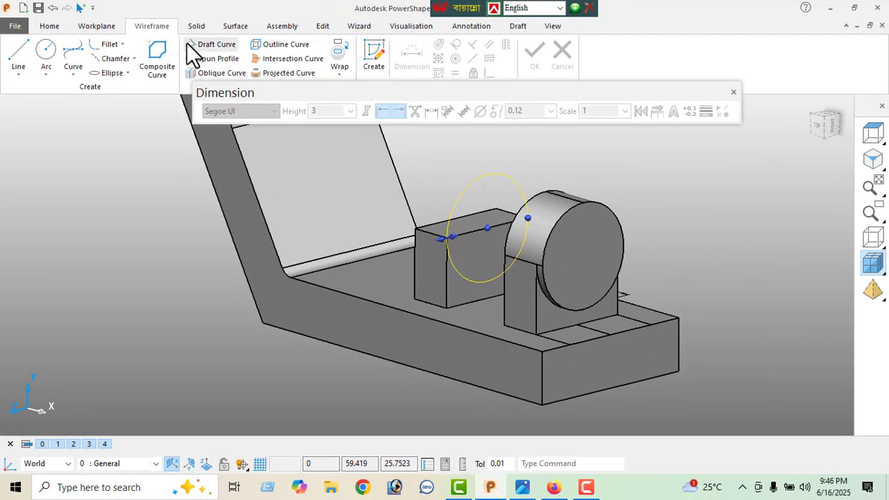
Extrude the inner lug's 38 diameter circle toward the angled arm with a Direction 1 length of -19
left_click(196, 27)
left_click(57, 57)
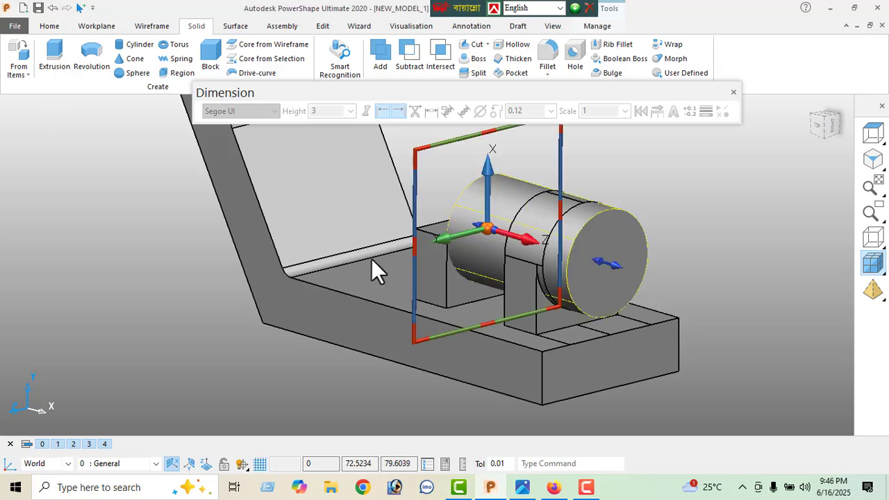
middle_click_drag(373, 269, 521, 270)
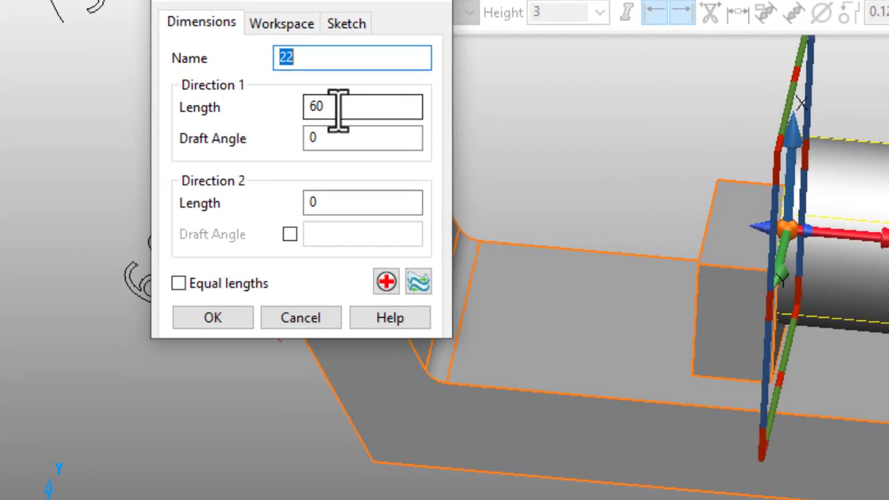
left_click_drag(197, 170, 120, 195)
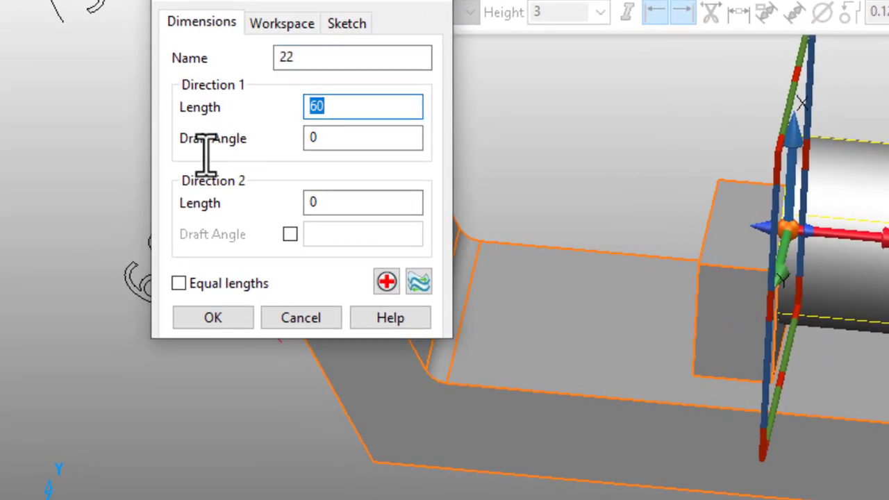
type("-19")
key("Return")
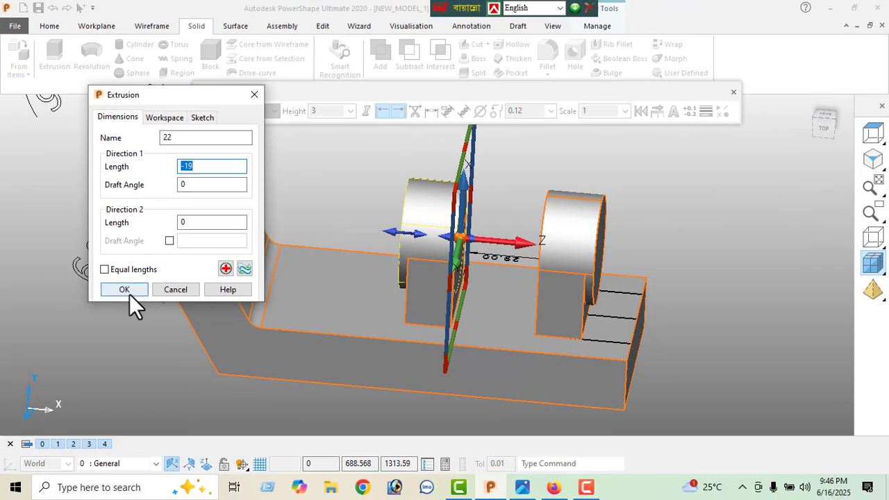
left_click(129, 294)
Join the inner lug's cylinder to the bracket body with a Boolean Add and inspect both round bosses
middle_click_drag(368, 289, 459, 301)
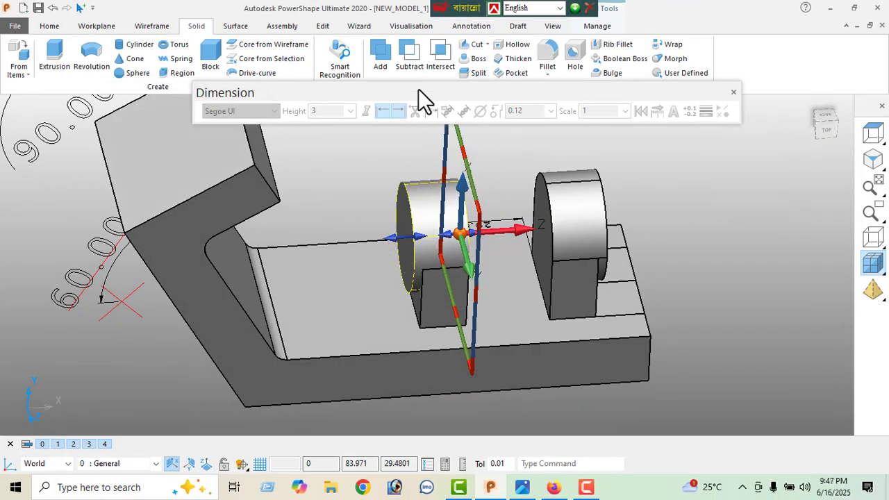
left_click(381, 56)
middle_click_drag(477, 268, 161, 218)
middle_click_drag(649, 317, 651, 289)
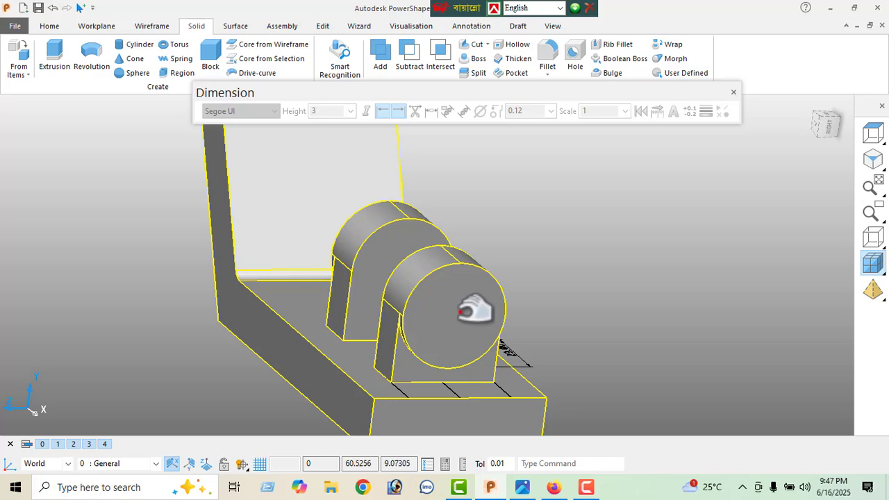
Check the boss hole in the reference drawing and draw a full circle at the centre of the outer boss's end face
left_click(524, 487)
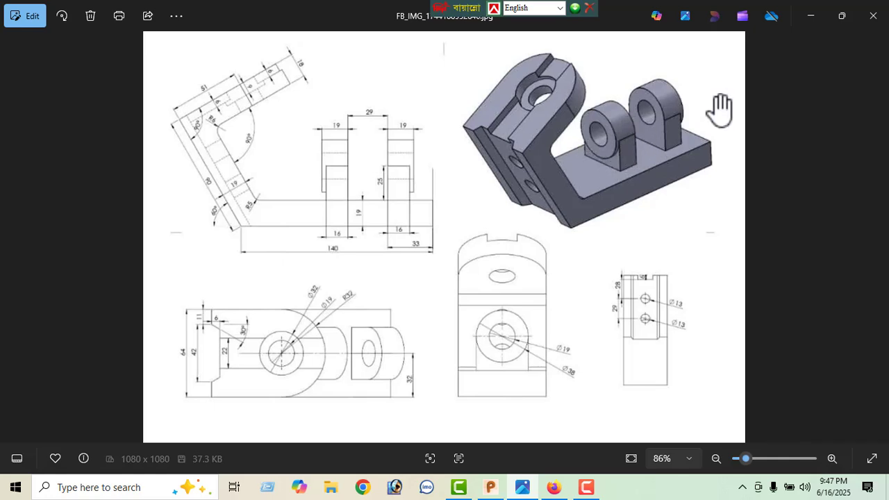
left_click(810, 14)
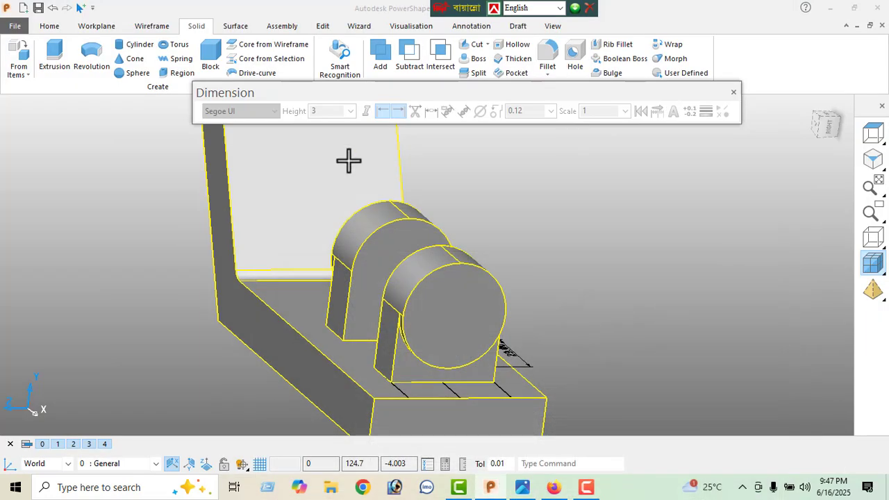
left_click(153, 28)
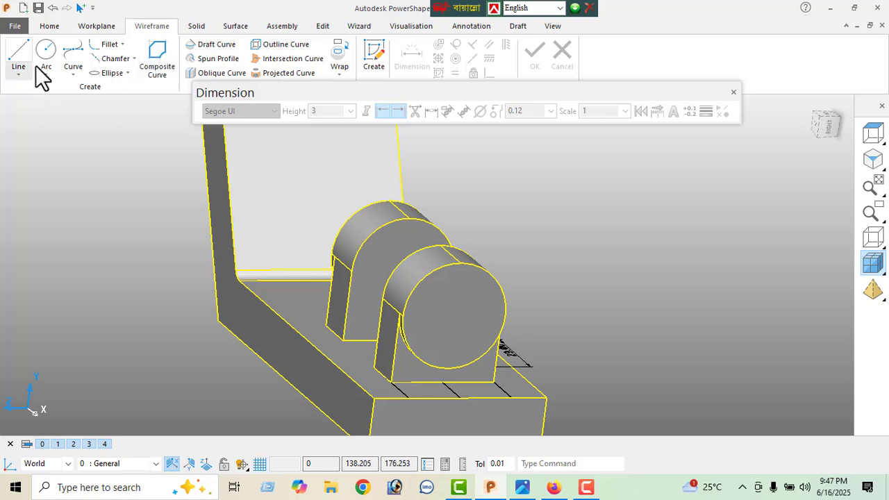
left_click(44, 50)
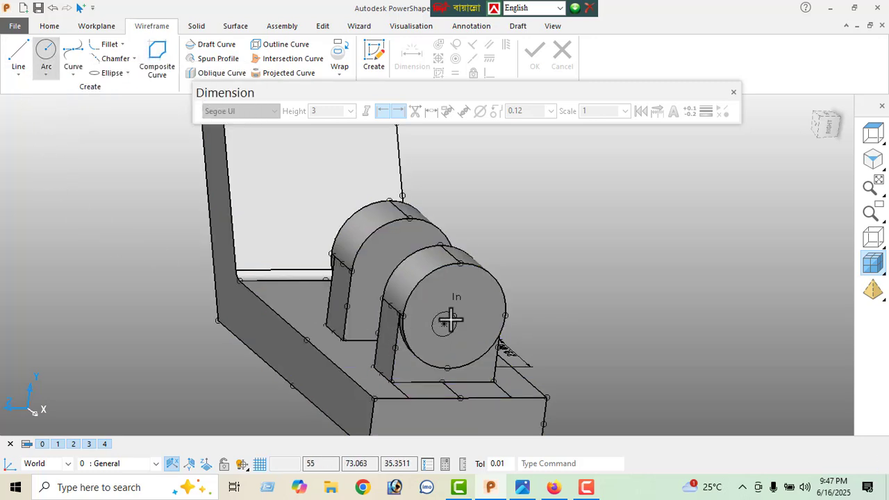
middle_click_drag(427, 313, 234, 190)
right_click(186, 180)
left_click(219, 161)
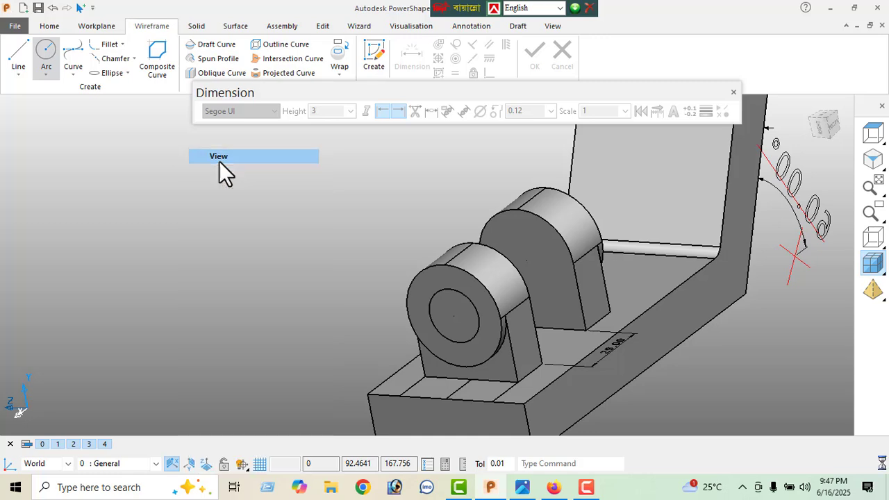
Set the circle on the outer boss's end face to a diameter of 19
left_click(453, 291)
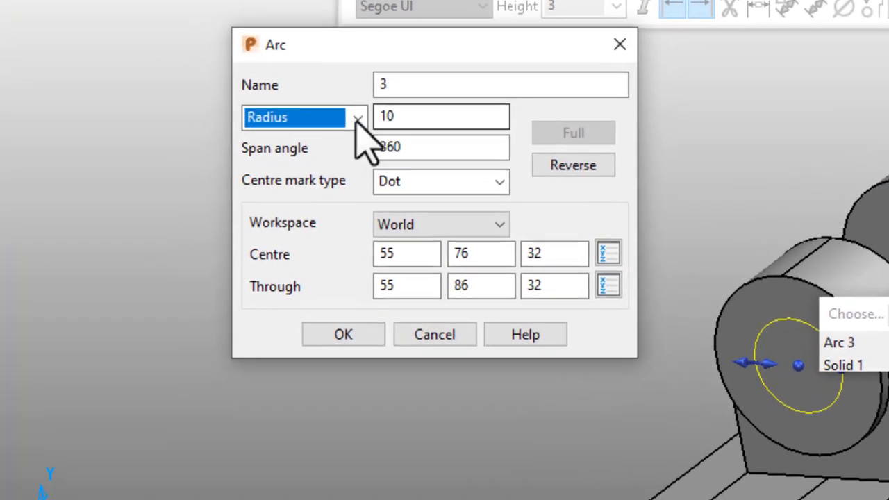
left_click(233, 162)
left_click(219, 188)
key("Tab")
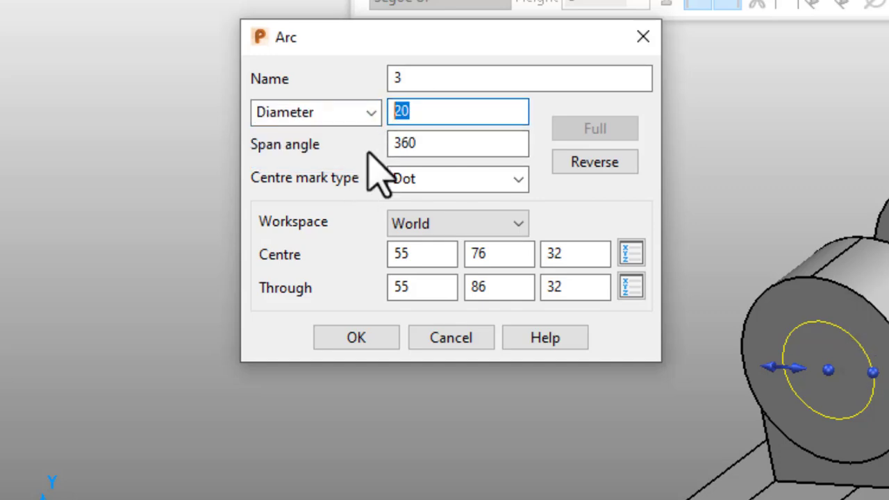
type("19")
key("Return")
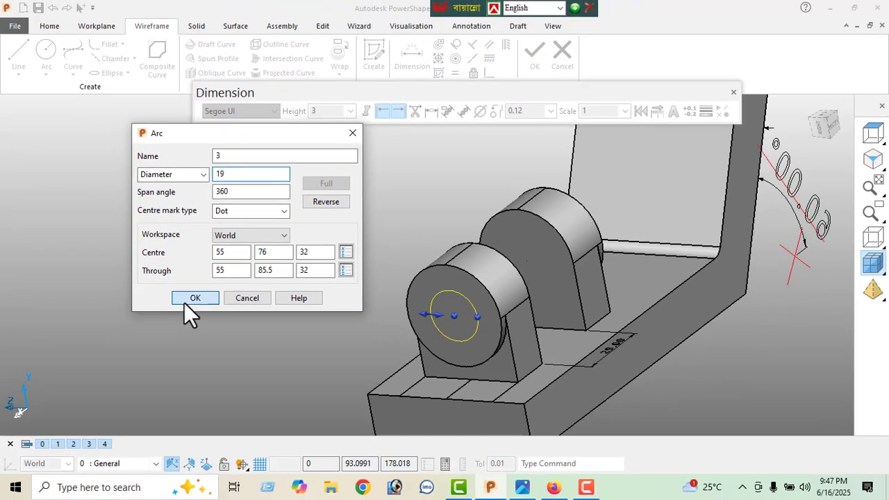
left_click(356, 338)
Cut the 19 diameter circle through both bosses with a blind Solid Cut about 83 deep
middle_click_drag(636, 299, 456, 328)
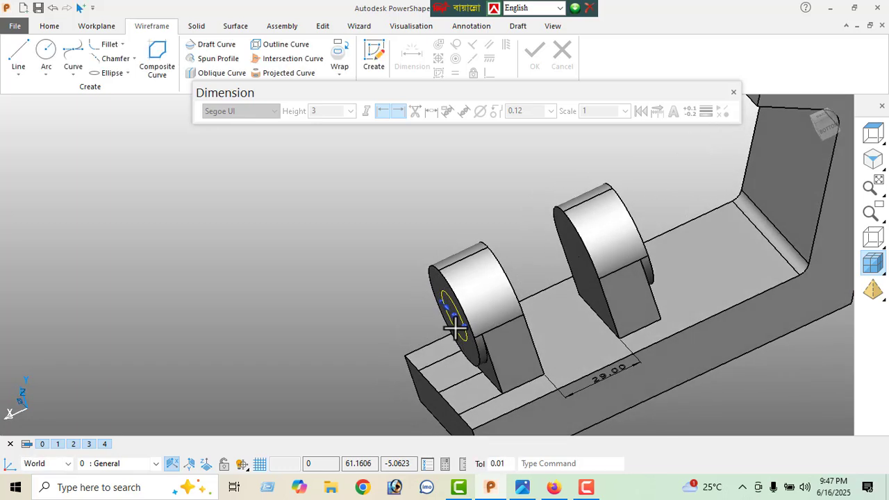
middle_click_drag(710, 287, 648, 337)
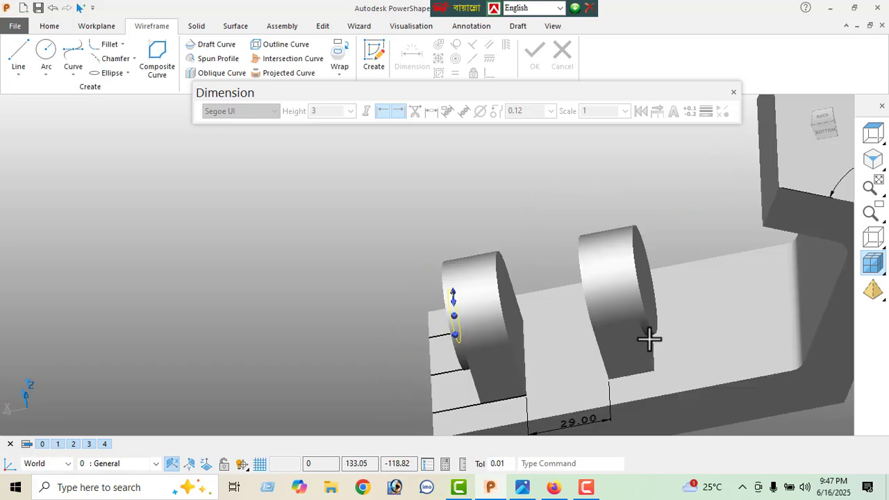
left_click(198, 26)
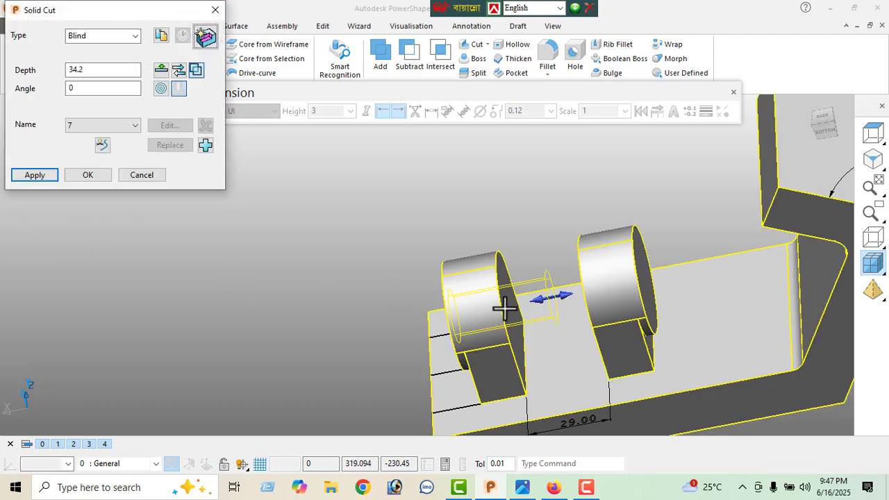
left_click_drag(554, 297, 681, 276)
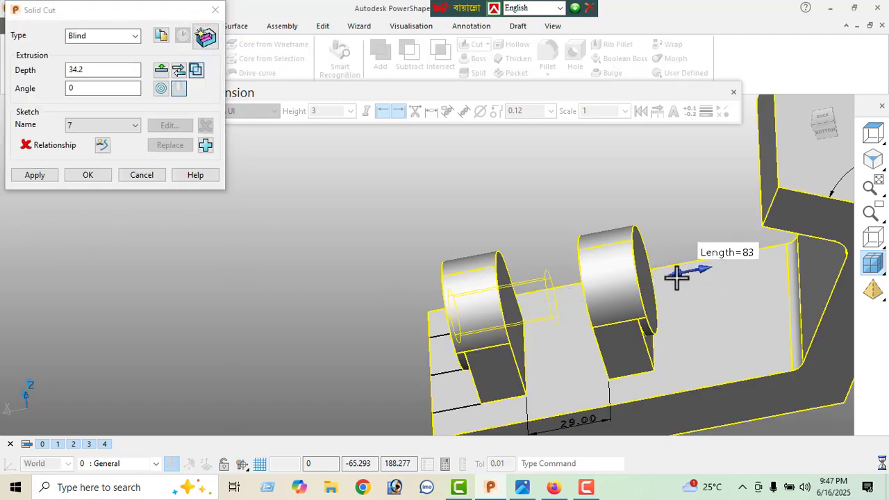
left_click(28, 176)
left_click(123, 175)
Inspect the bracket and its boss holes from several sides and study the angled arm's features in the reference drawing
middle_click_drag(342, 271, 861, 202)
left_click(874, 160)
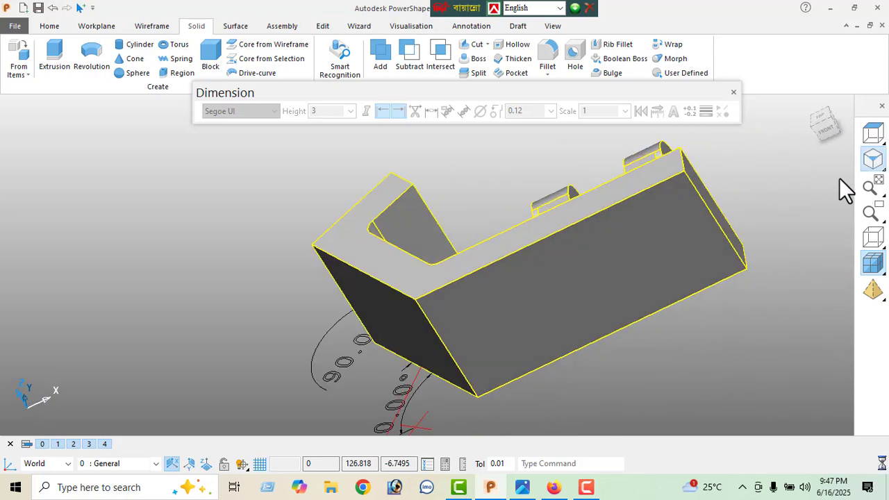
middle_click_drag(596, 199, 461, 323)
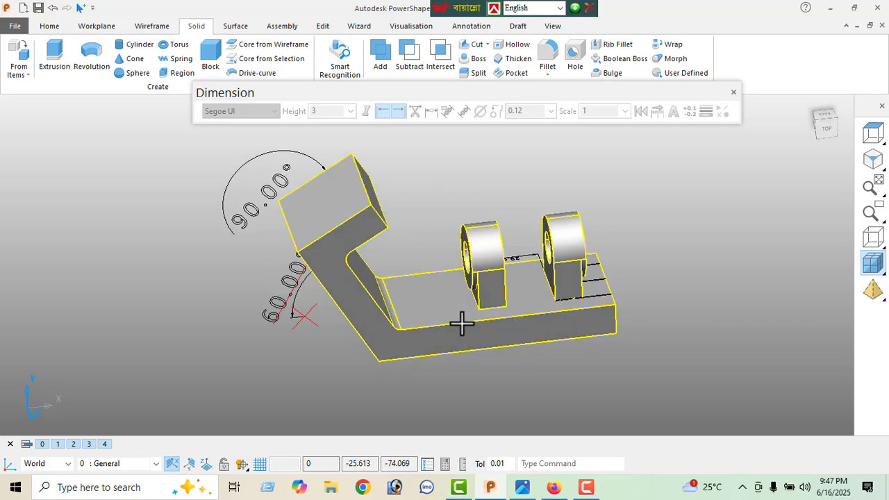
left_click(522, 489)
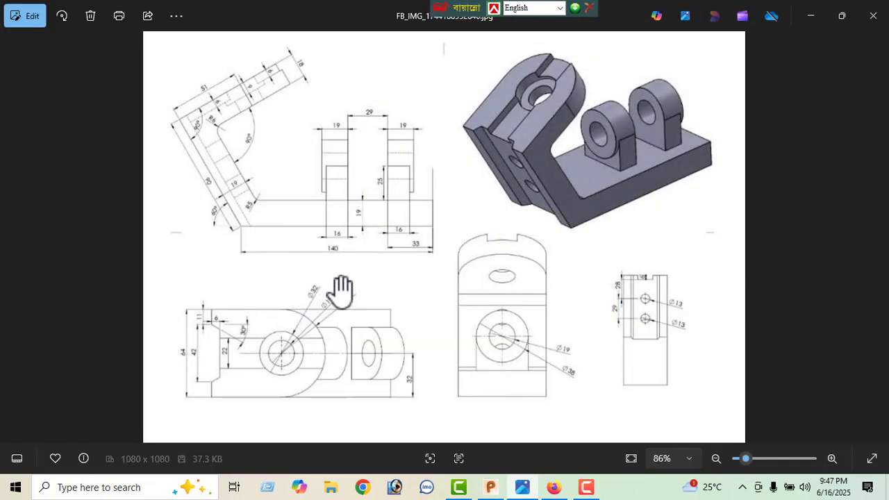
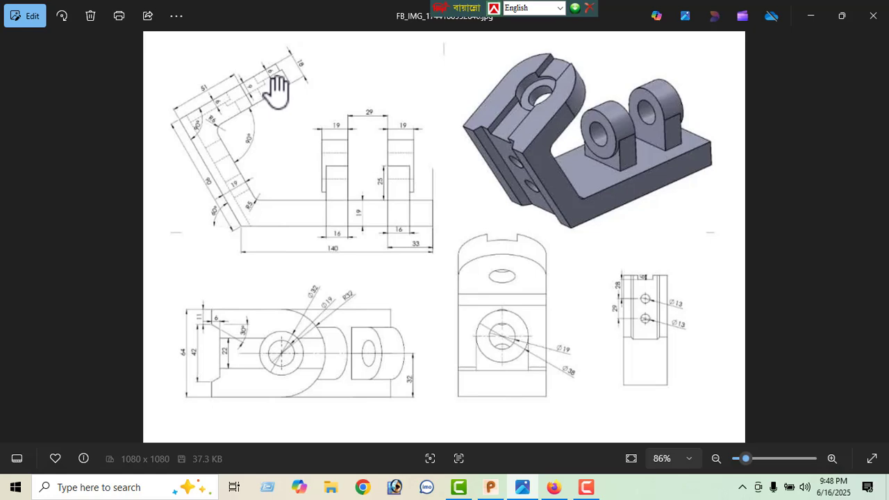
left_click(811, 16)
Start a line at the midpoint of the lower edge of the angled arm's outer face
middle_click_drag(699, 139, 535, 150)
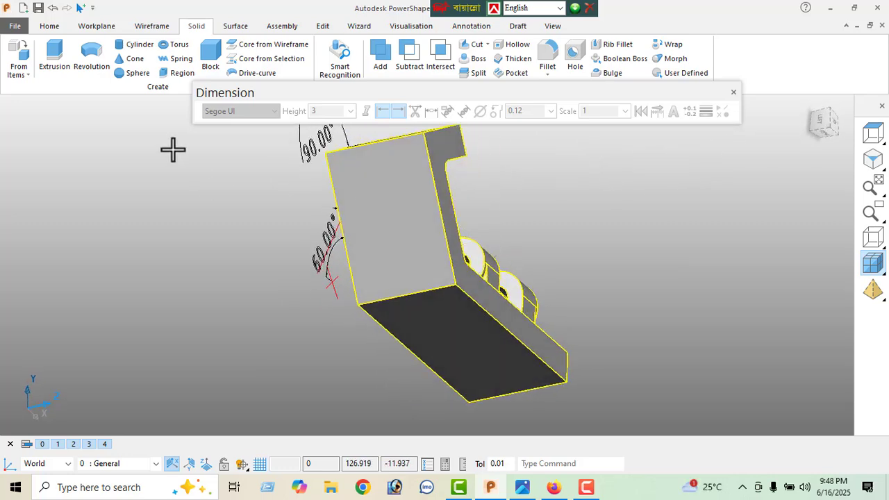
left_click(157, 27)
left_click(18, 57)
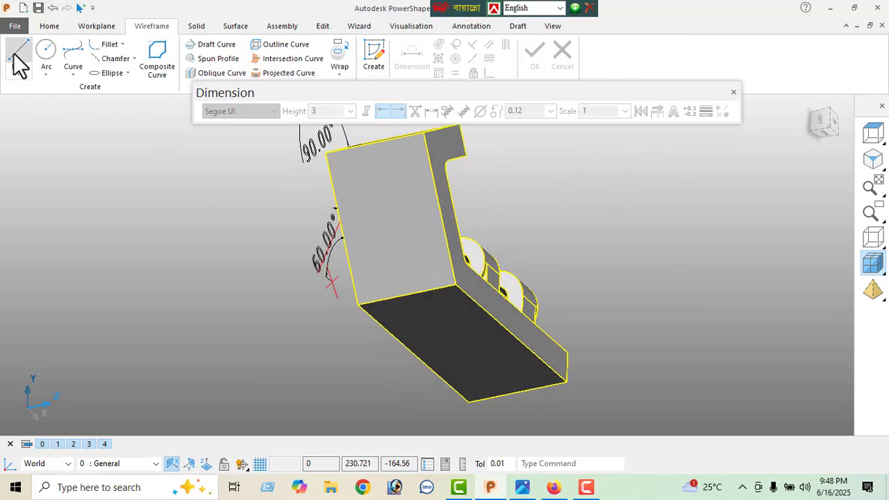
left_click(407, 295)
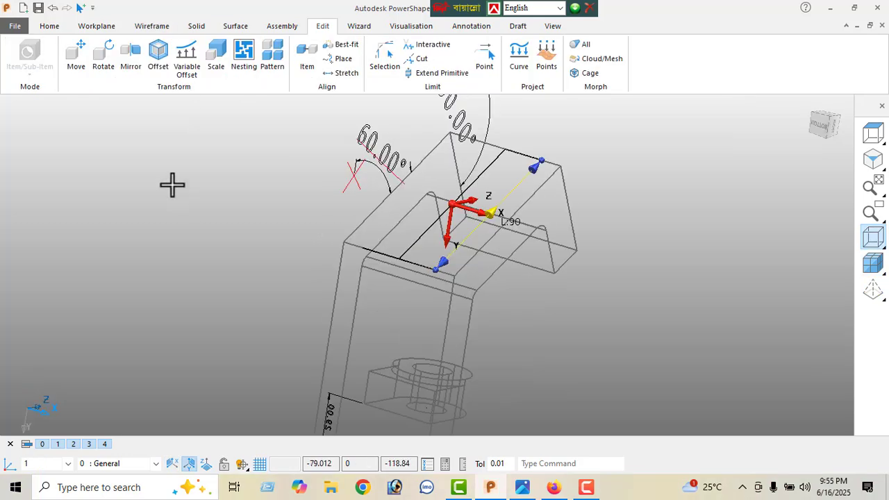
Mirror a copy of the 90 long side line across the centre line of the arm's outer face and switch to shaded display
left_click(132, 68)
middle_click_drag(418, 276, 577, 303)
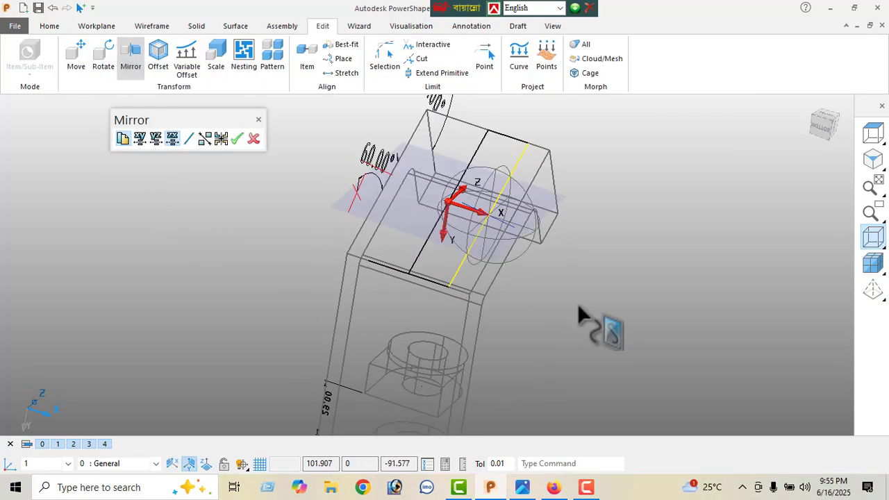
left_click(204, 139)
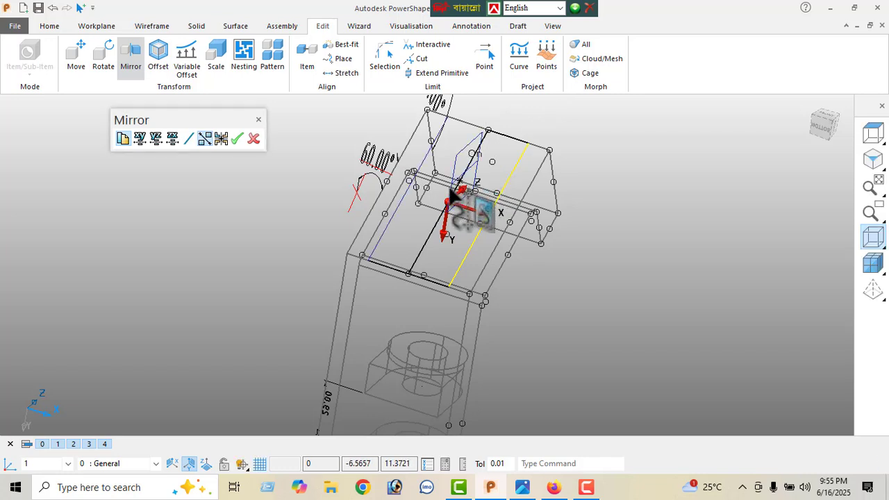
left_click(236, 140)
left_click(254, 139)
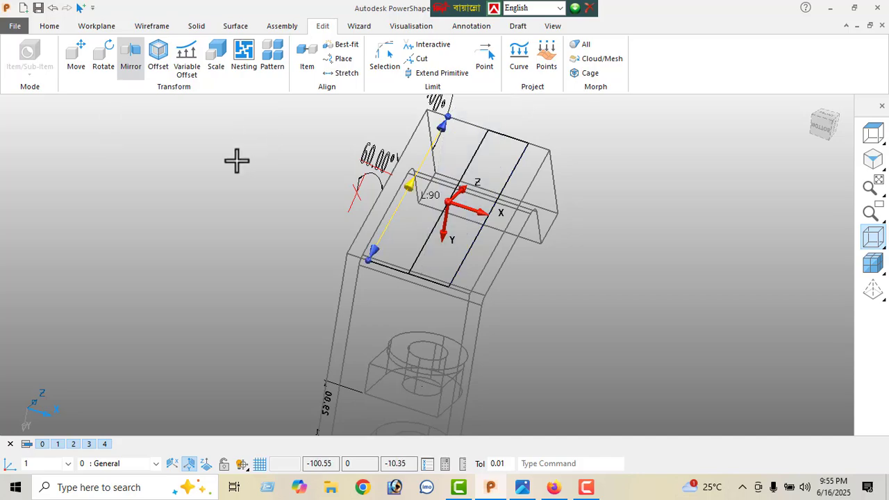
right_click(225, 170)
left_click(264, 161)
middle_click_drag(271, 171, 482, 436)
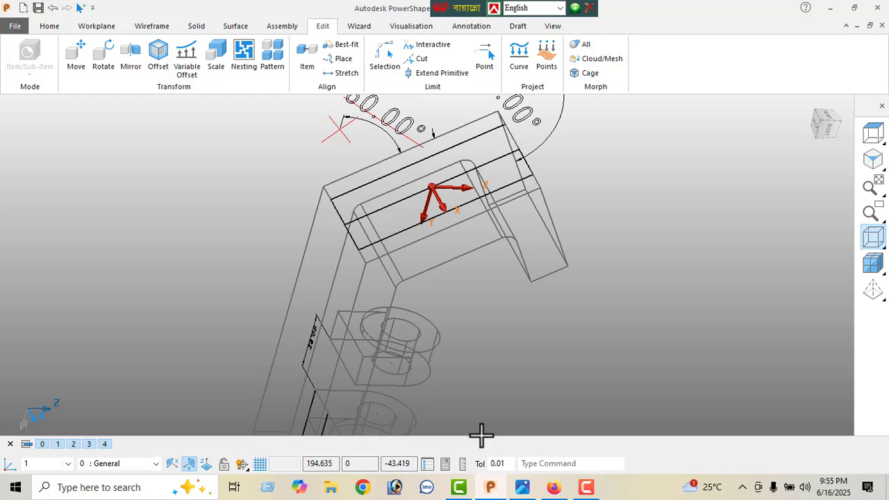
left_click(872, 264)
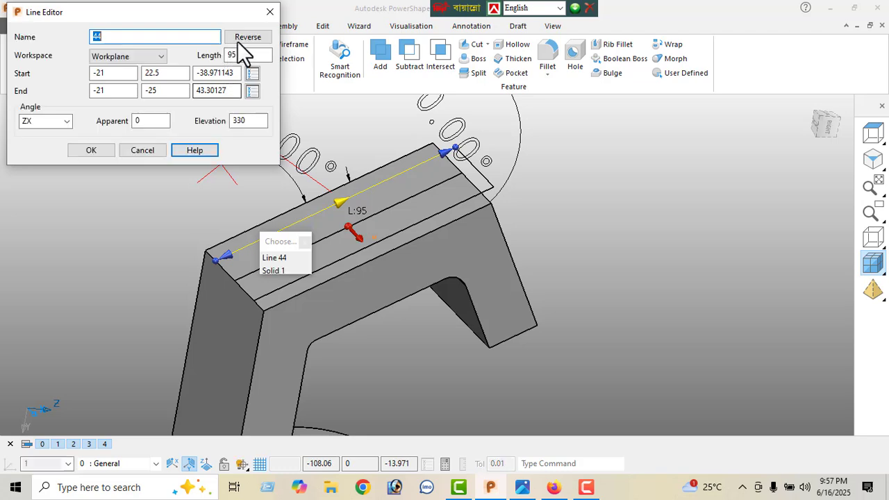
left_click(248, 39)
left_click(248, 38)
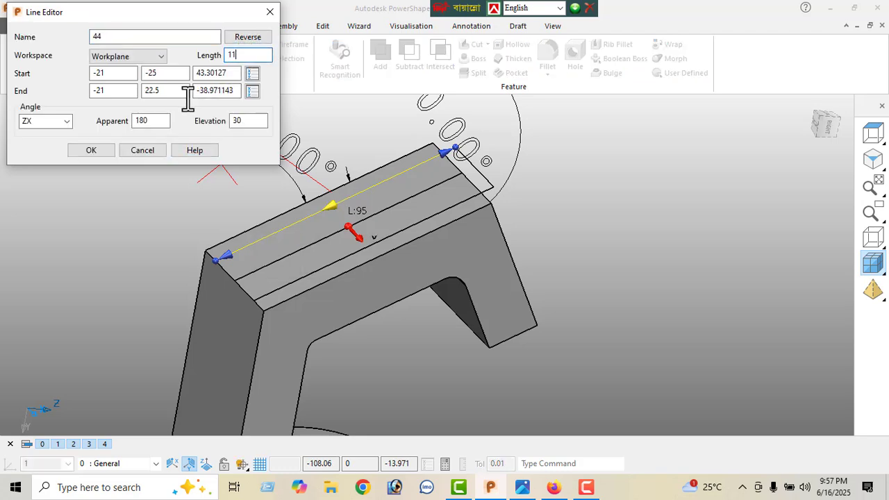
type("11")
key("Return")
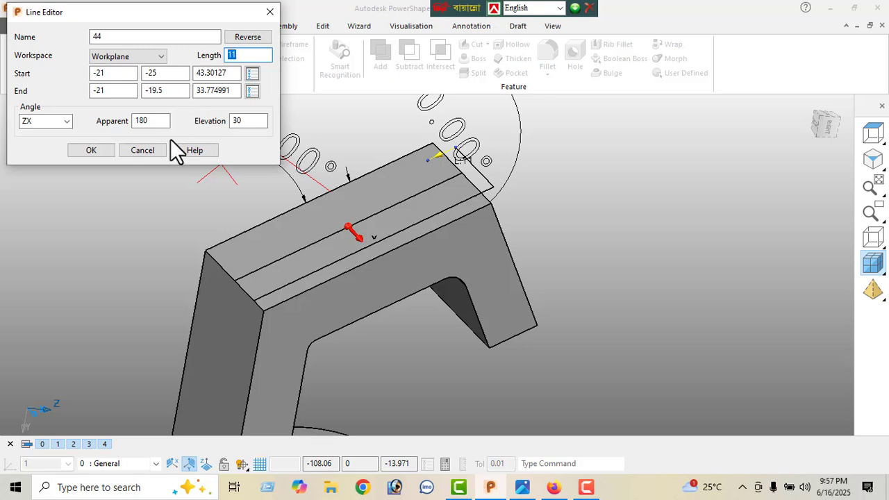
left_click(146, 150)
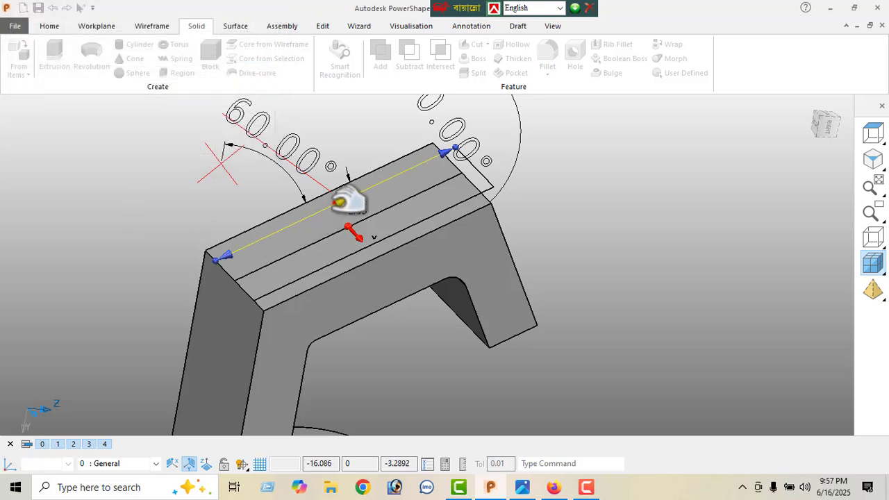
Reverse the side line at X -21 on the arm's outer face and set its length to 111
double_click(282, 144)
left_click(248, 38)
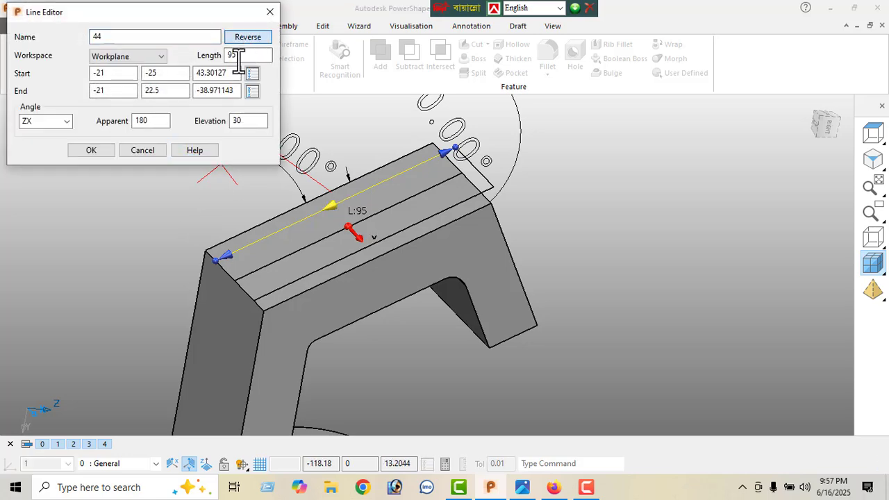
type("111")
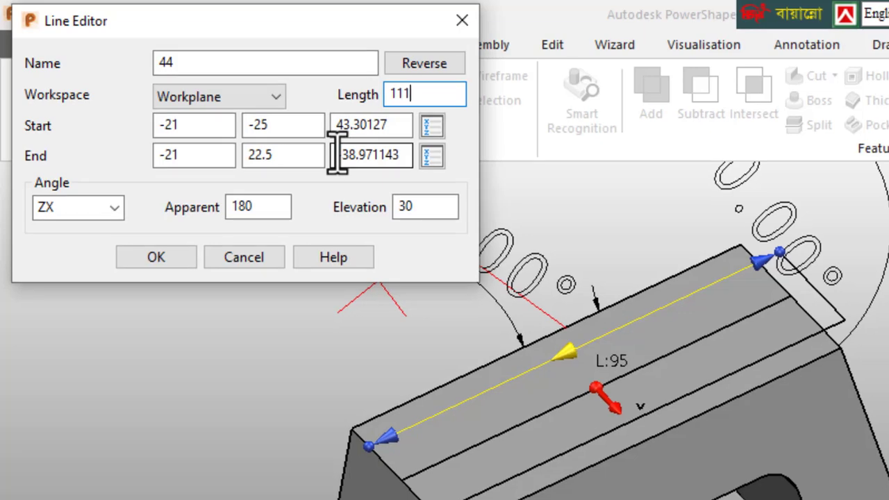
key("Return")
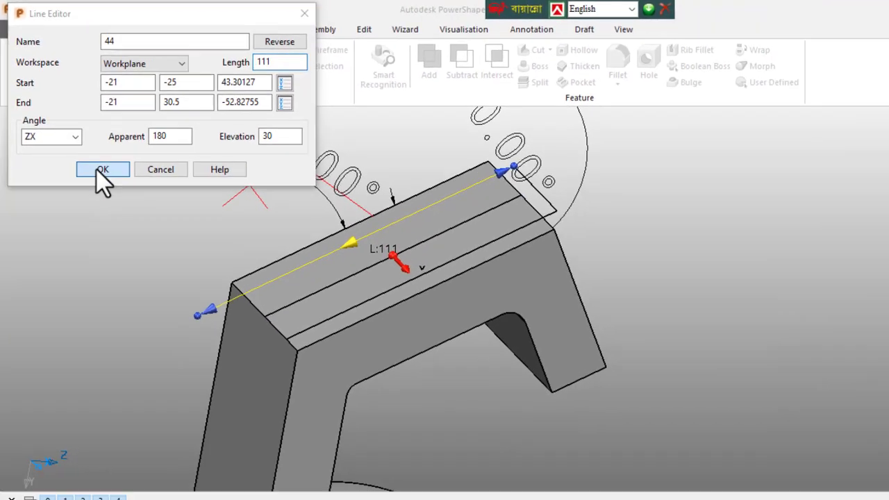
left_click(100, 170)
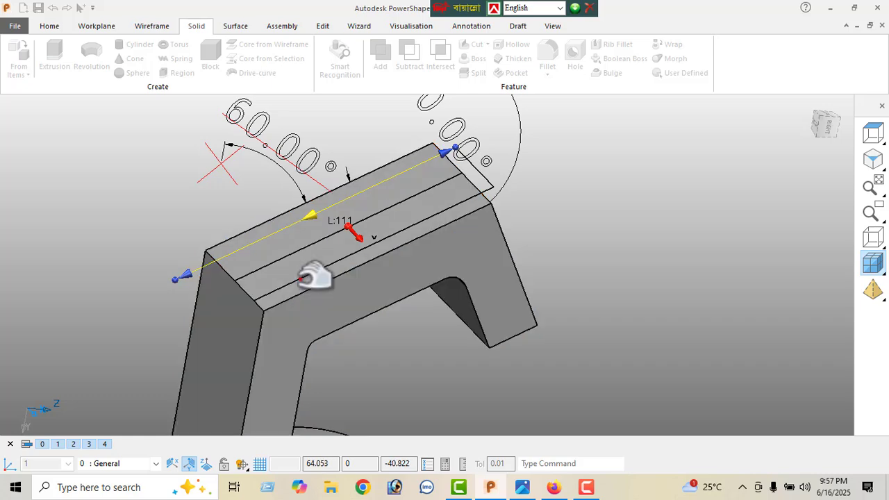
Reverse the opposite side line at X 21 on the arm's outer face and set its length to 111
double_click(299, 277)
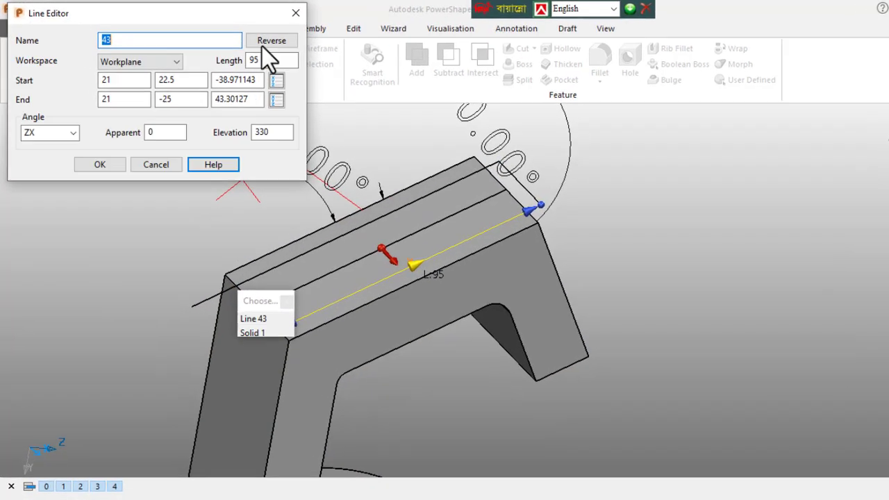
left_click(269, 41)
double_click(275, 61)
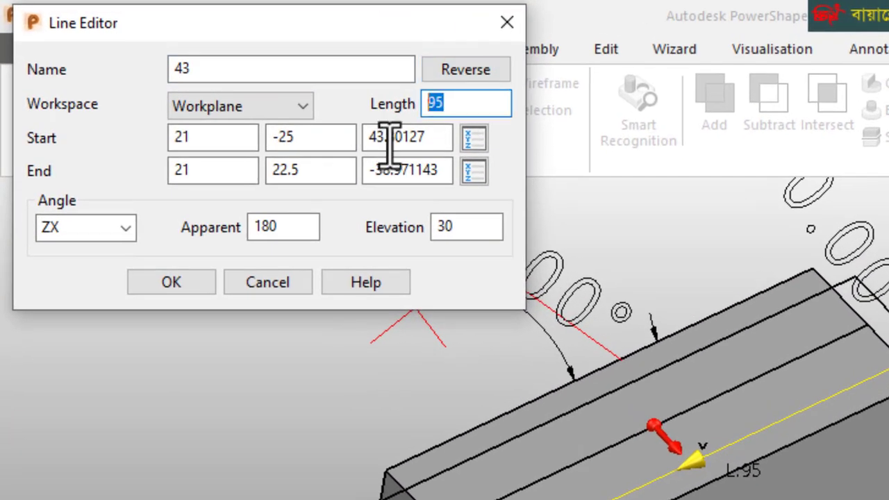
type("111")
key("Return")
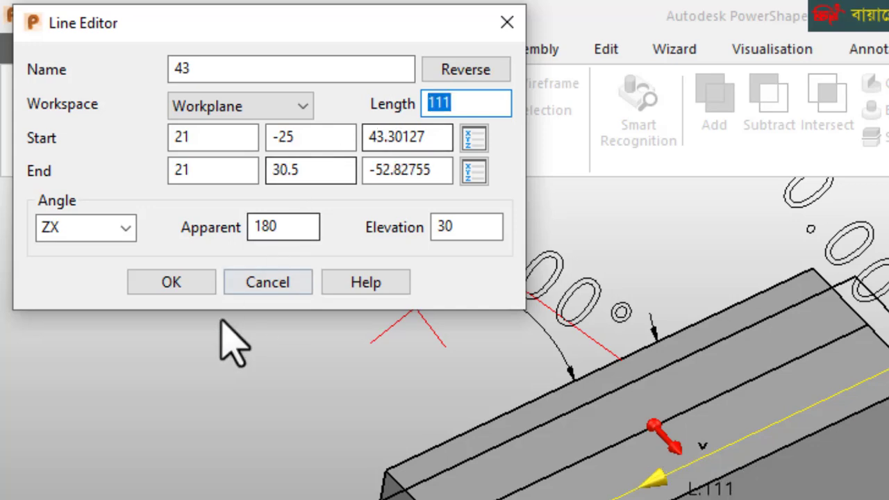
left_click(171, 283)
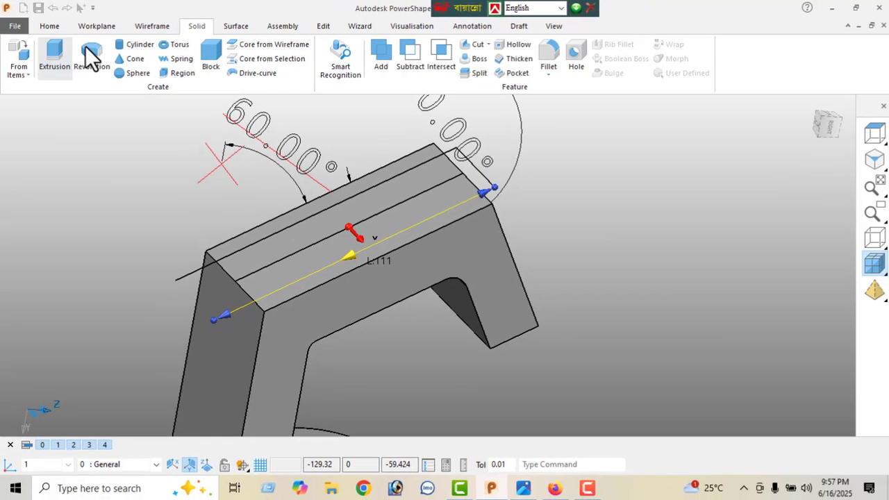
Draw a line joining the extended ends of the two 111 long side lines beyond the arm's lower edge
left_click(100, 25)
left_click(150, 27)
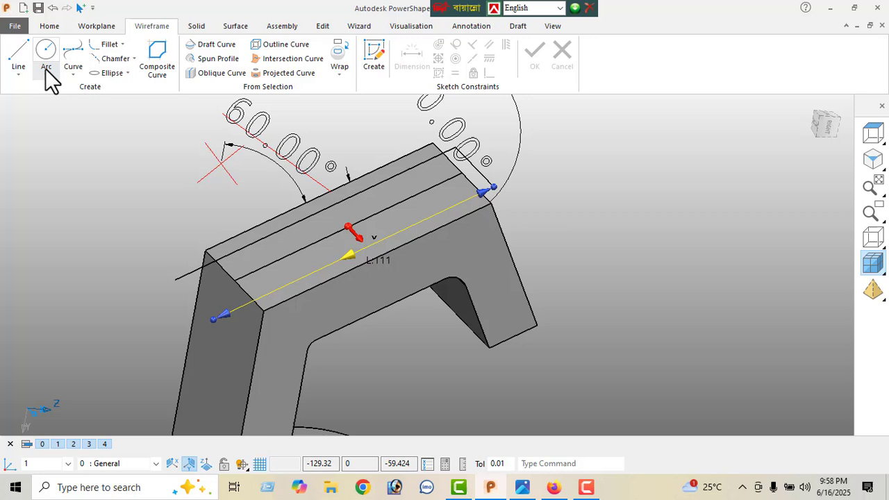
left_click(8, 56)
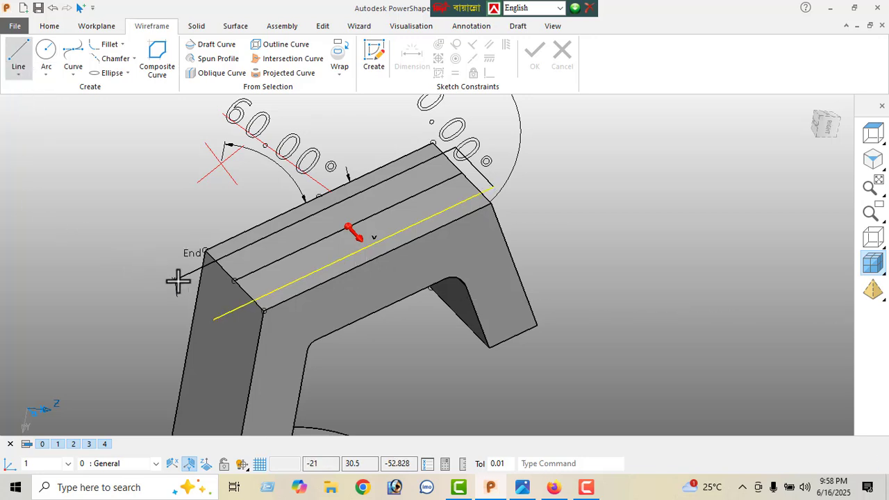
left_click(217, 319)
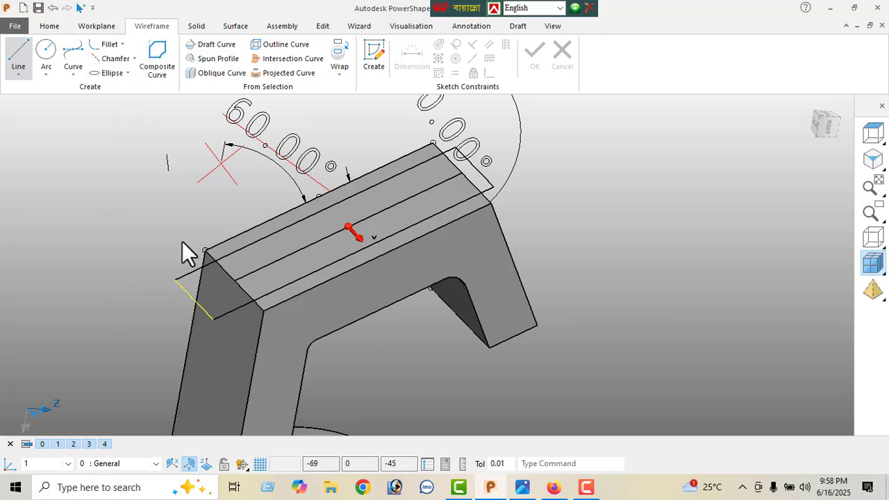
Create a closed composite curve from the four lines of the rectangle on the arm's outer face
left_click(188, 296)
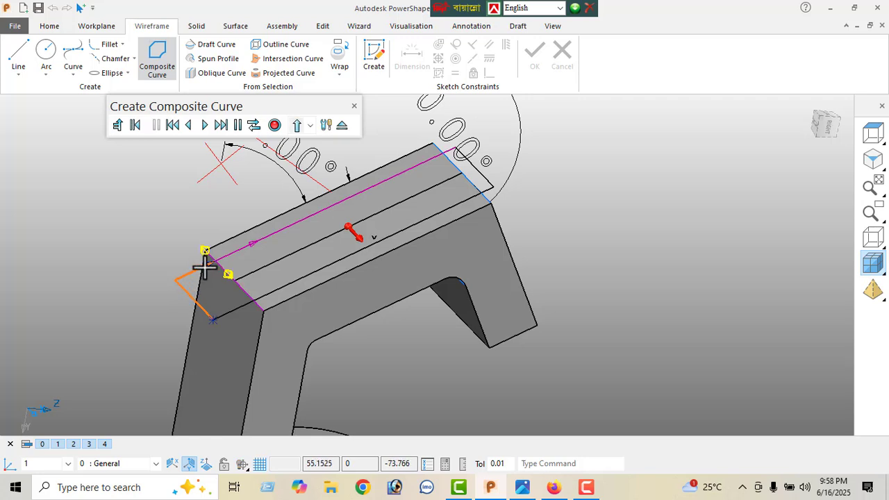
left_click(248, 245)
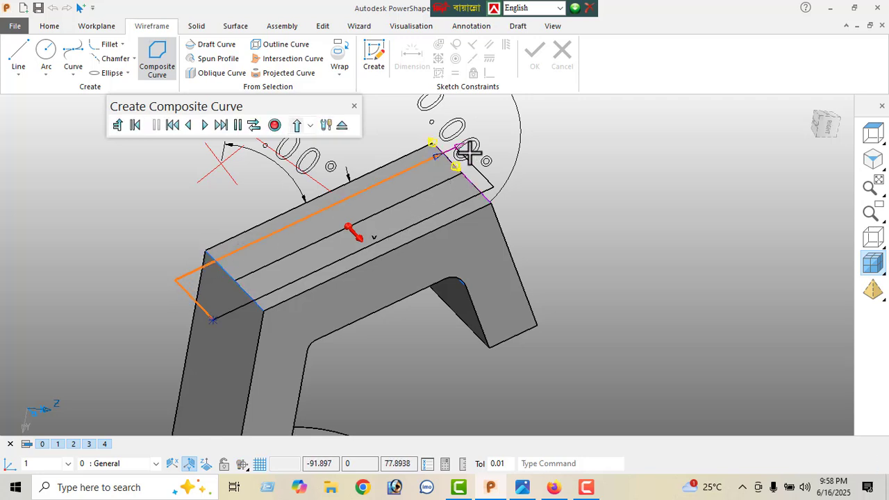
left_click(483, 175)
left_click(445, 217)
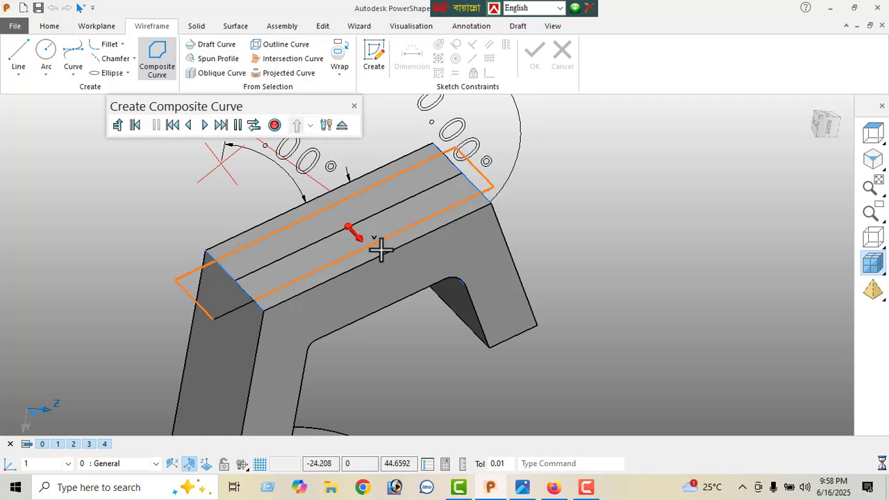
left_click(218, 322)
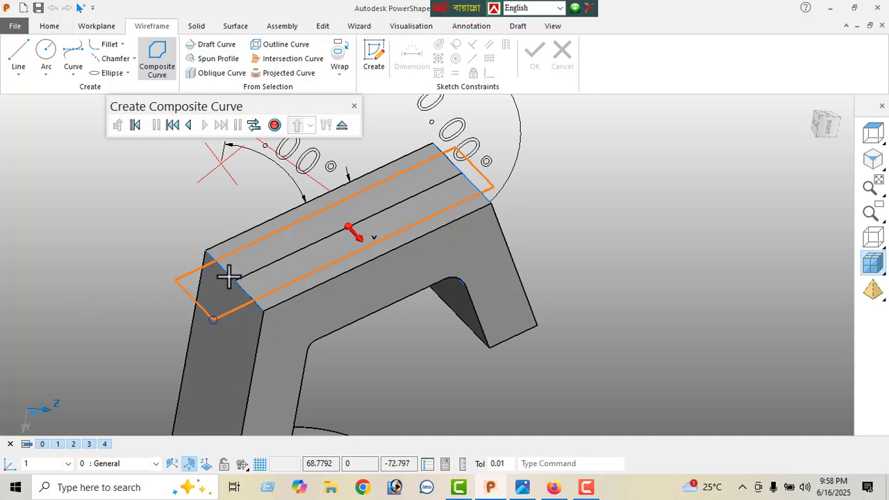
left_click(341, 125)
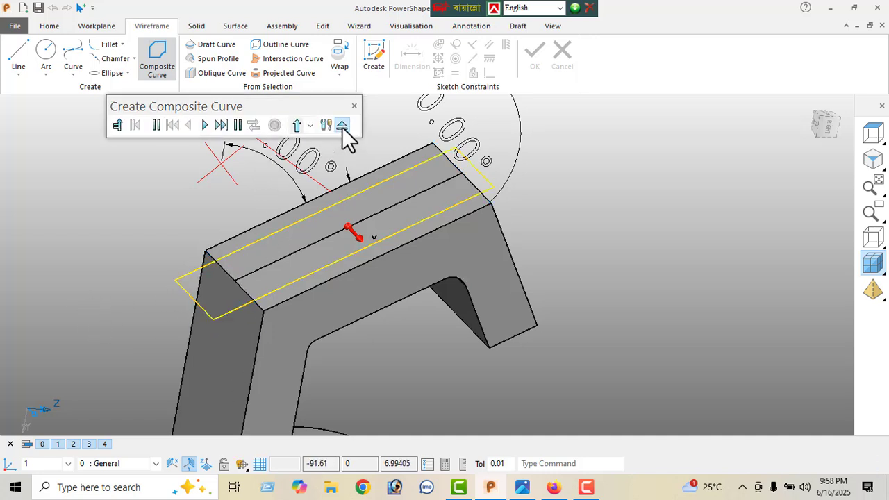
Cut the rectangle into the arm's outer face with a blind Solid Cut 6 deep and inspect the channel
left_click(197, 27)
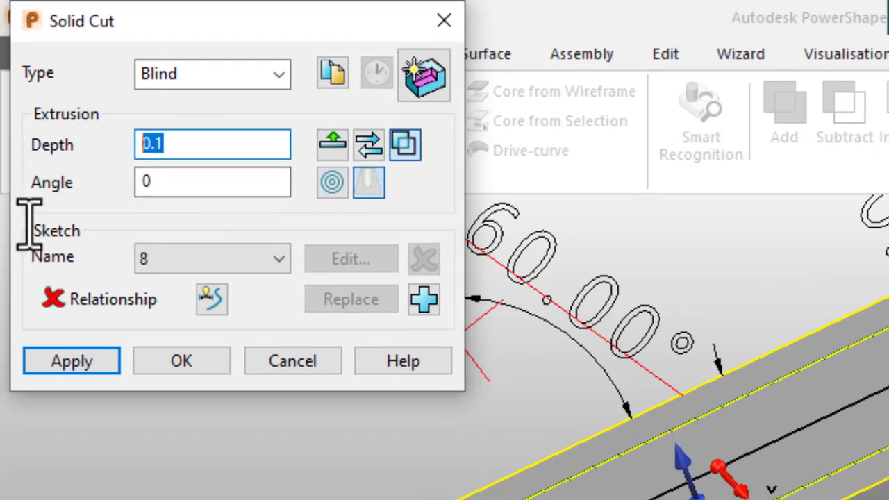
key("Return")
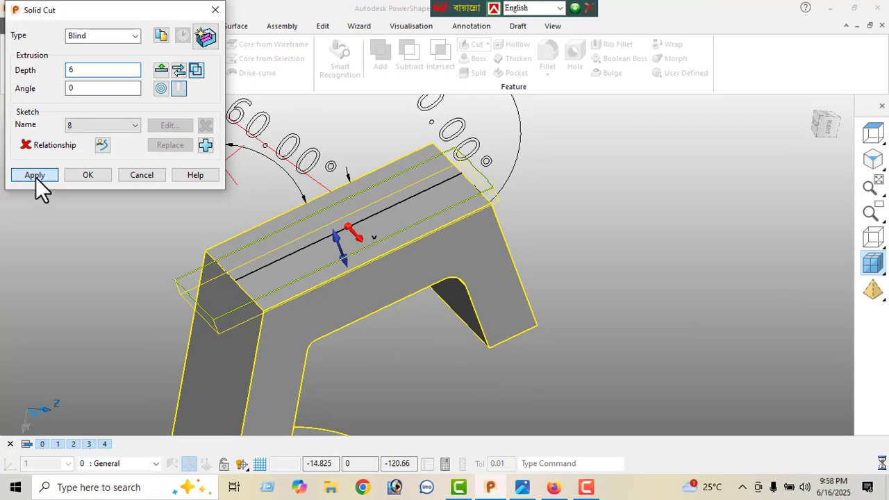
left_click(35, 176)
left_click(141, 177)
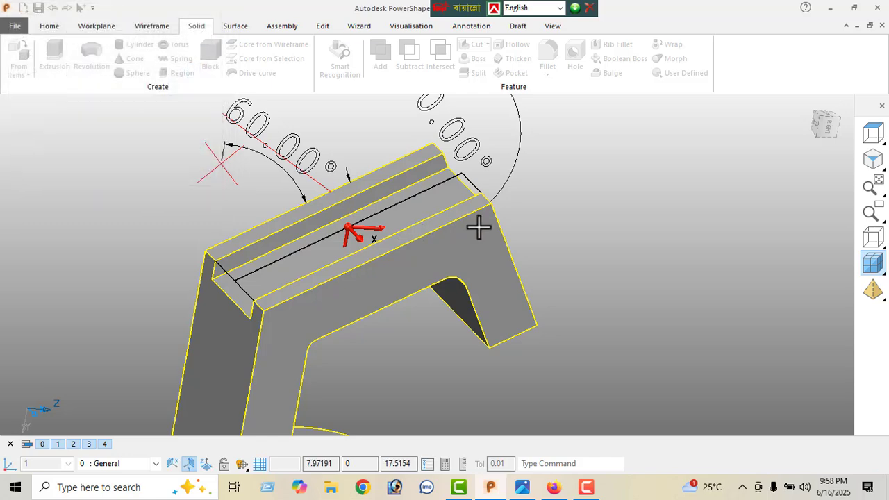
left_click(870, 165)
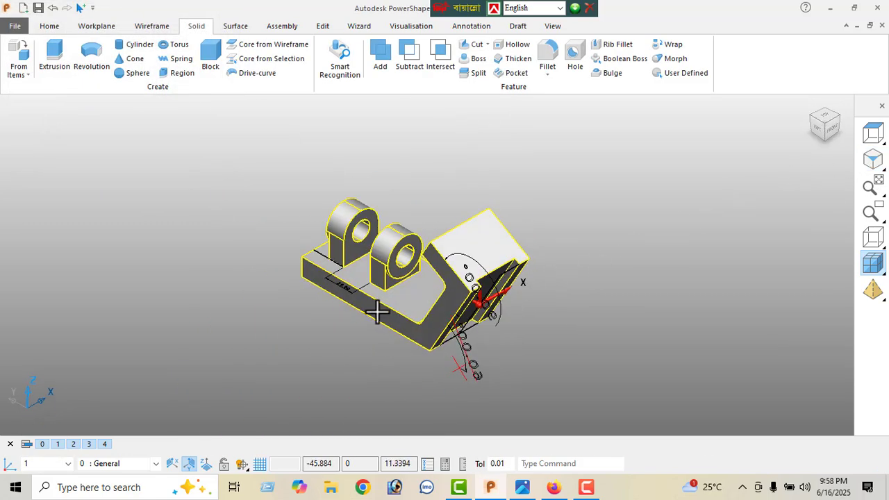
middle_click_drag(478, 285, 361, 298)
middle_click_drag(368, 266, 455, 156)
Draw a line along Z from the midpoint of the arm's lower edge on its outer face and set its length to 28
left_click(523, 487)
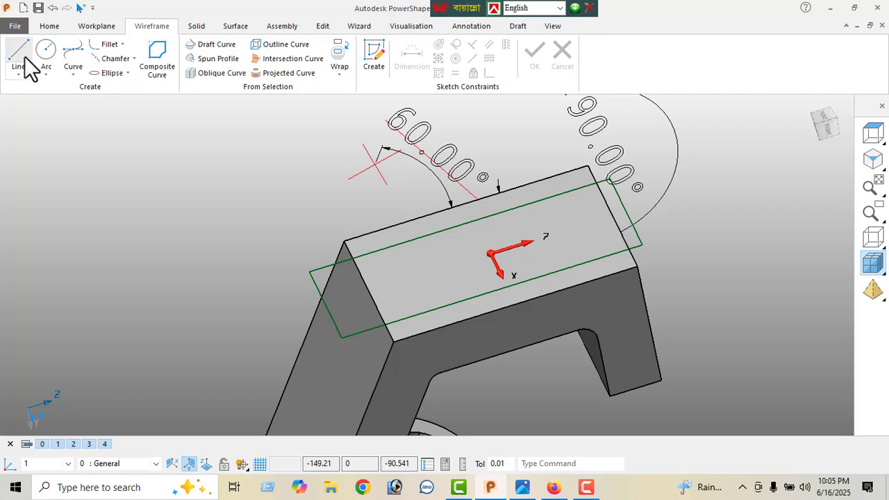
left_click(370, 291)
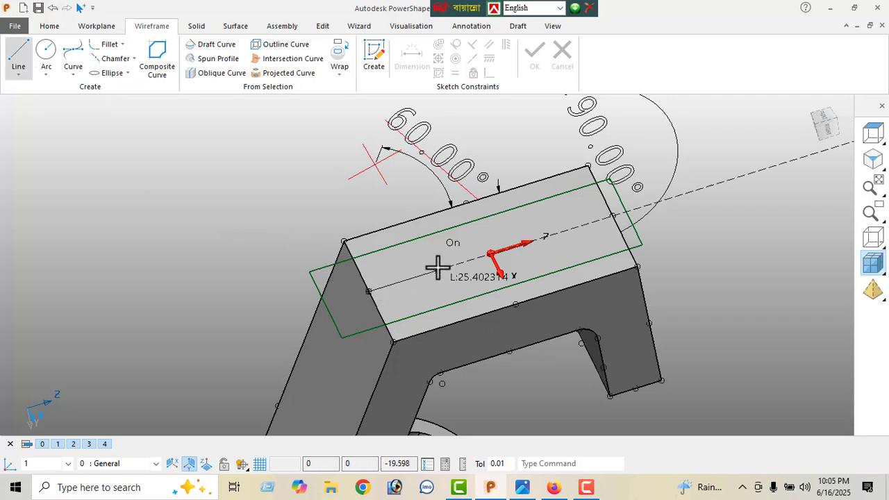
right_click(112, 151)
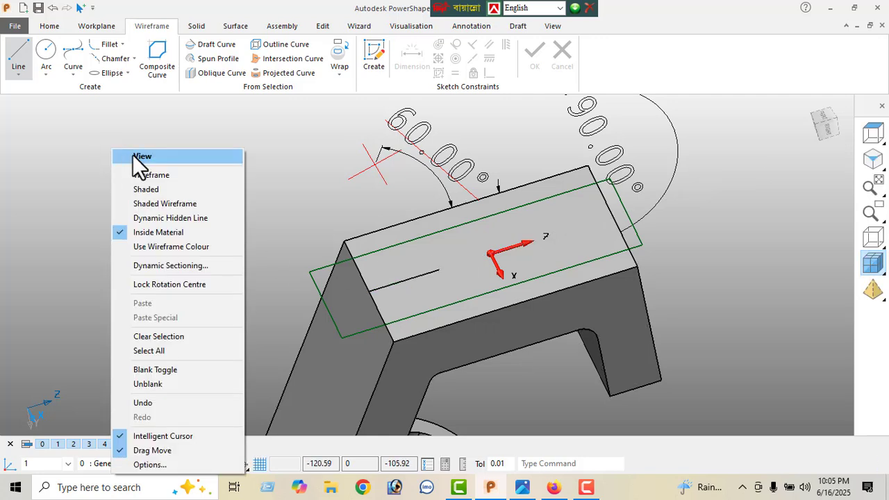
left_click(134, 155)
left_click(426, 274)
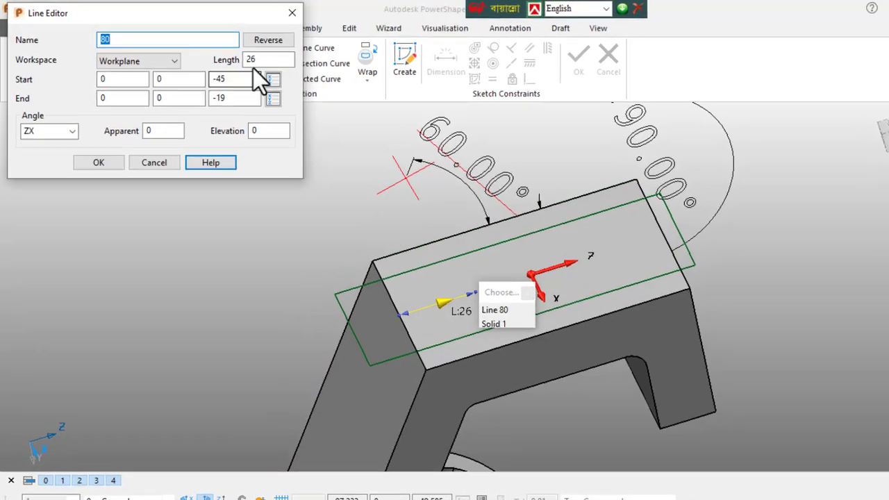
left_click(262, 61)
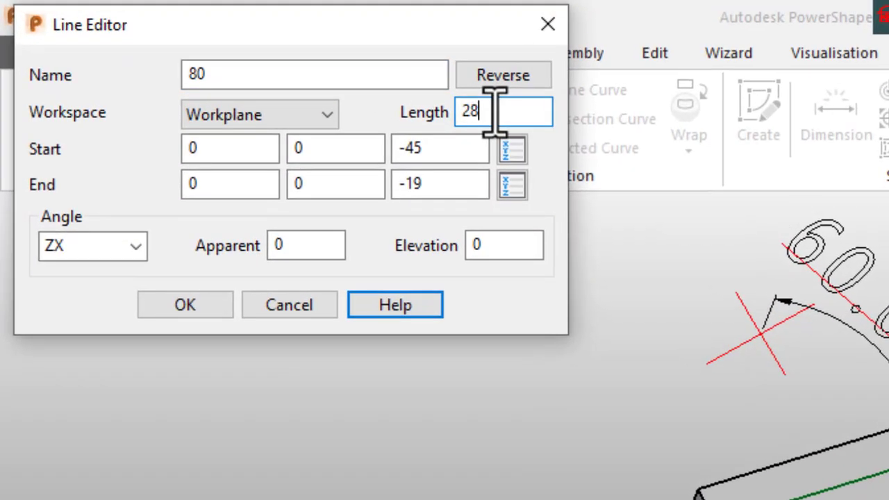
key("Return")
left_click(185, 305)
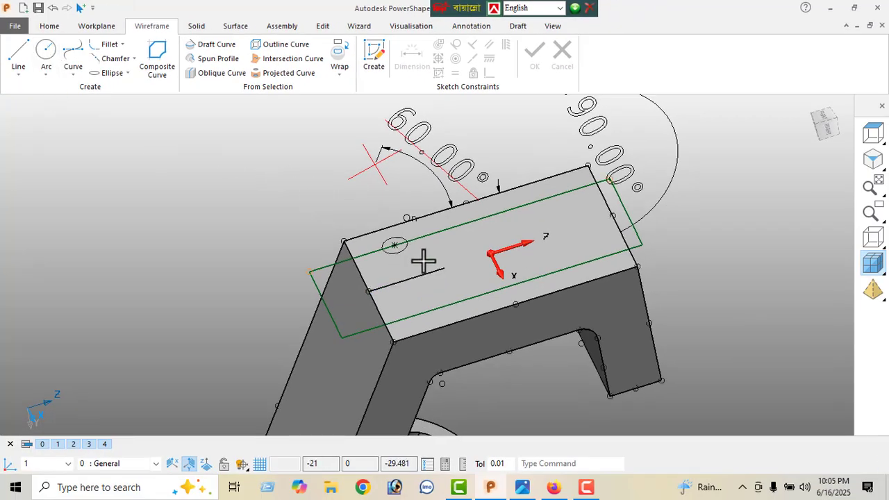
Draw a full circle centred on the free end of the 28 long line and set its diameter to 13
left_click(445, 268)
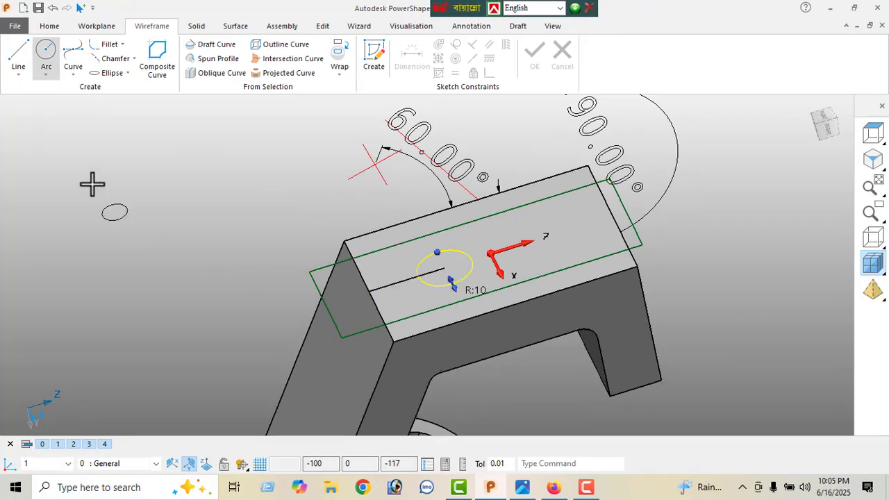
right_click(91, 180)
left_click(129, 159)
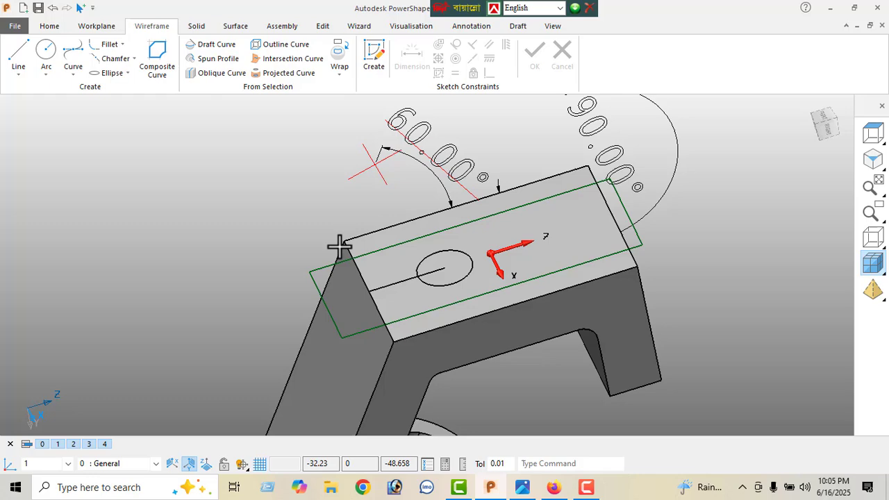
left_click(442, 282)
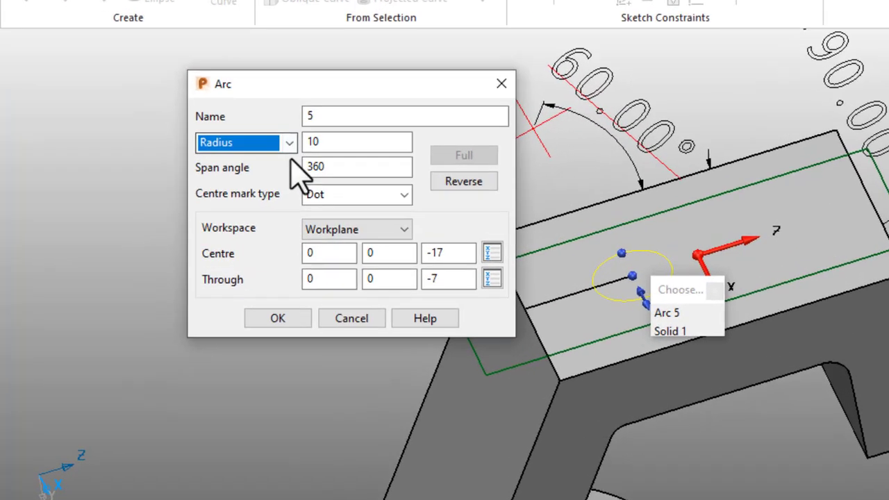
left_click(289, 143)
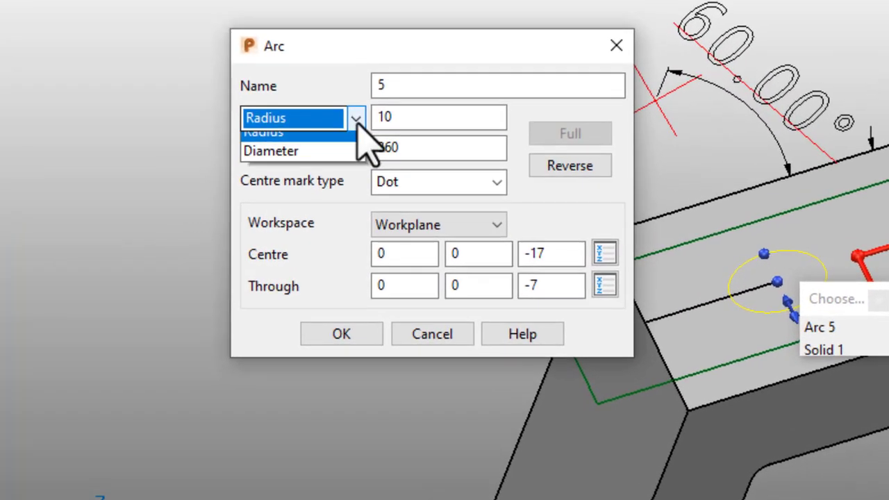
left_click(278, 177)
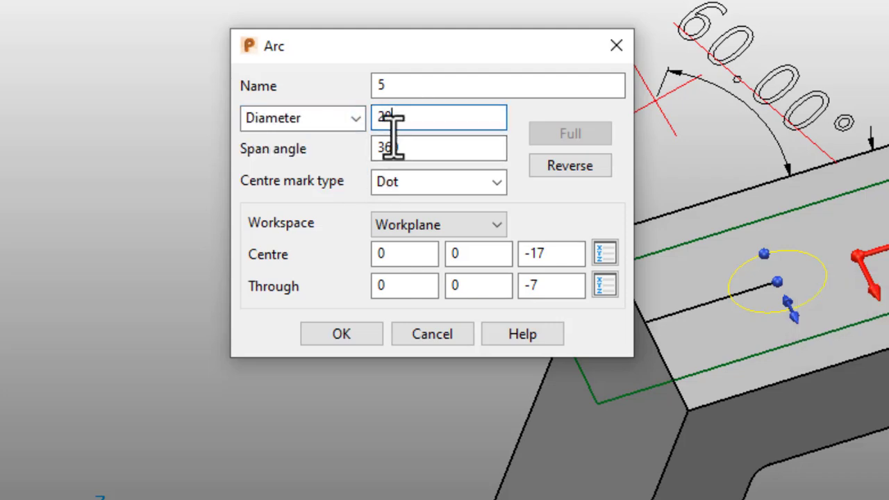
left_click_drag(393, 136, 379, 143)
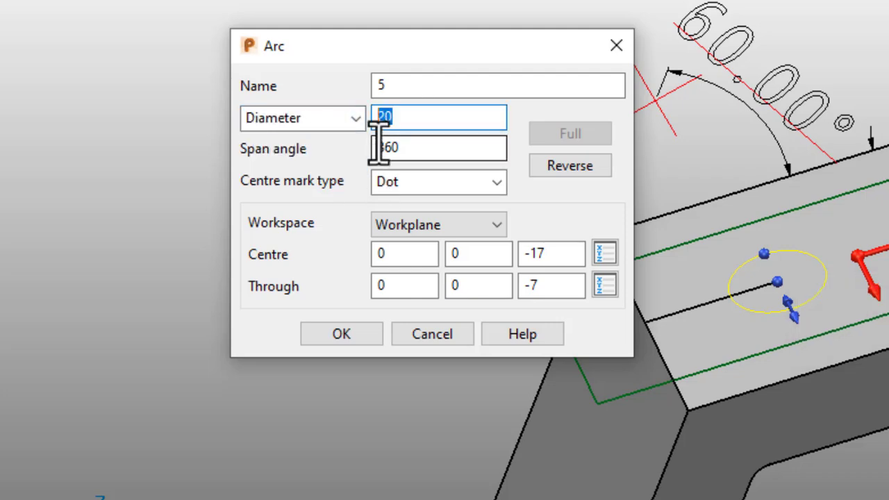
key("Return")
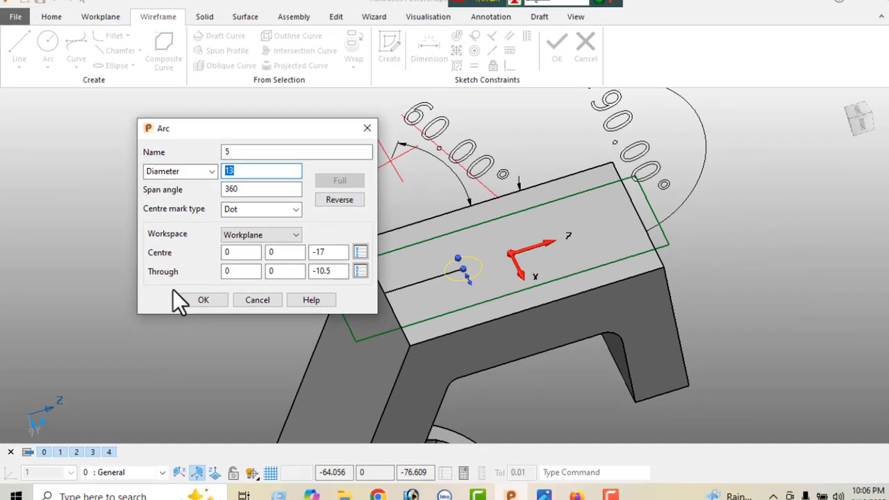
left_click(196, 298)
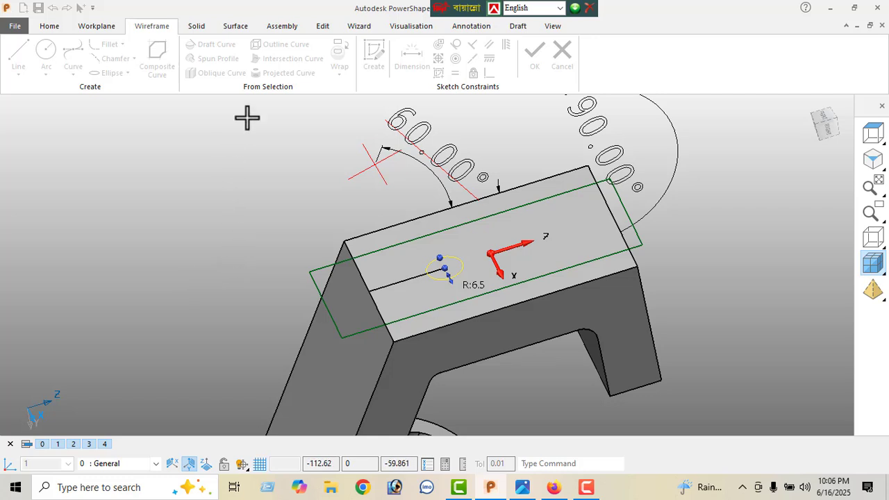
Copy the 13 diameter circle once along Z by 29 and clear the selection
left_click(323, 28)
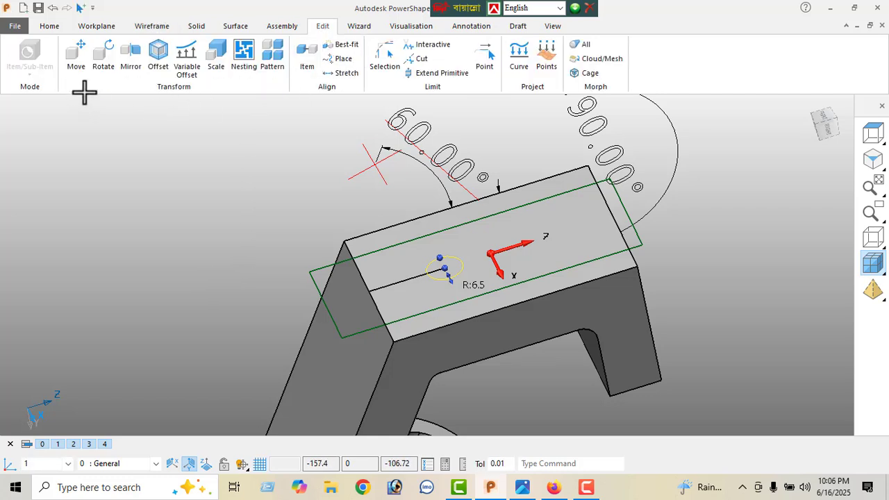
left_click(76, 59)
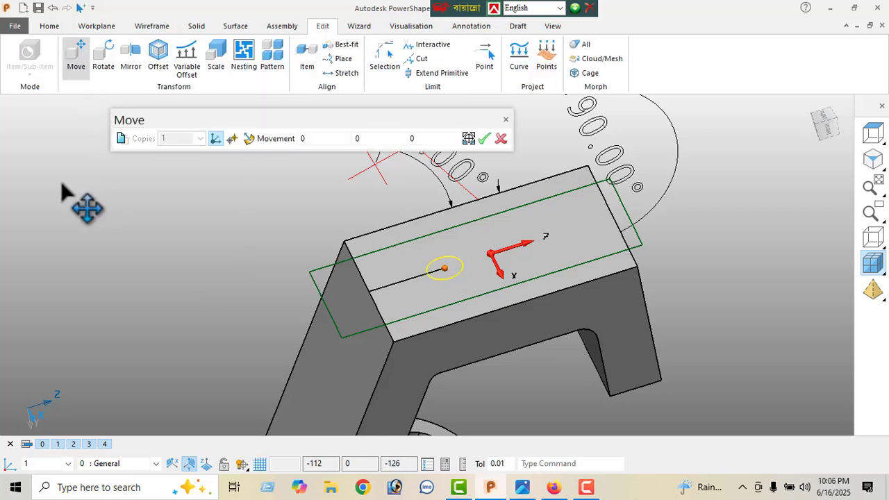
left_click(123, 139)
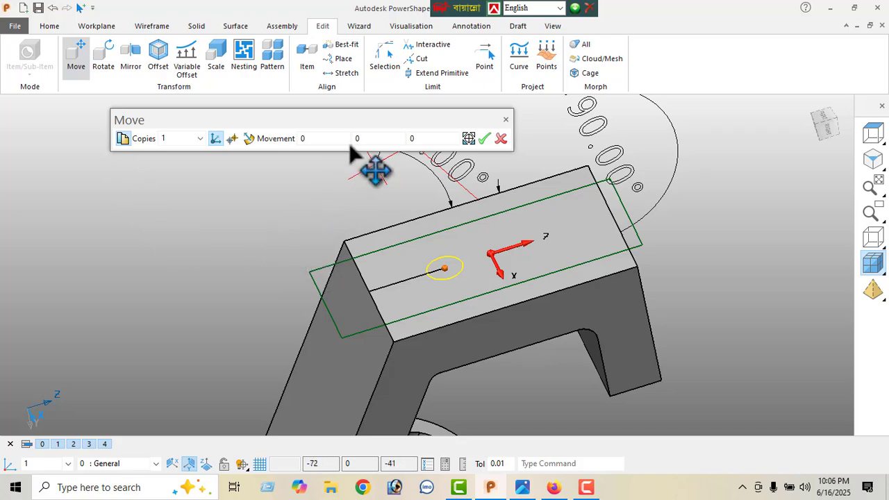
left_click(428, 138)
type("29")
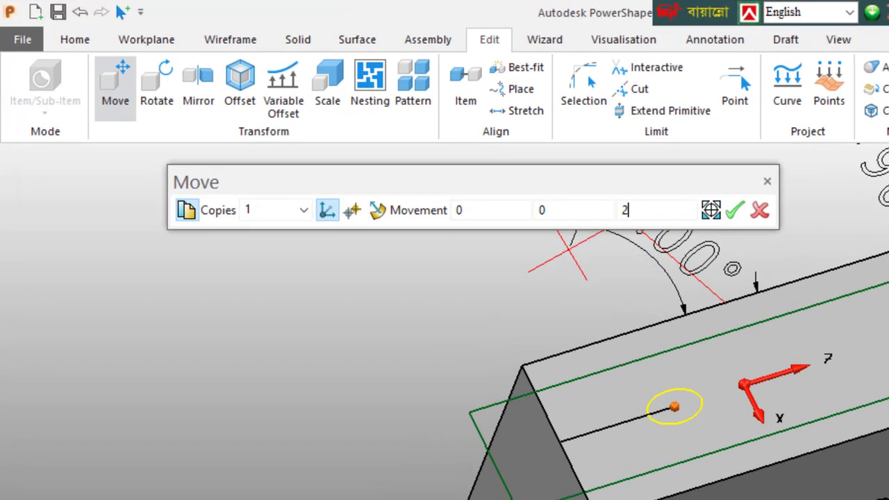
key("Return")
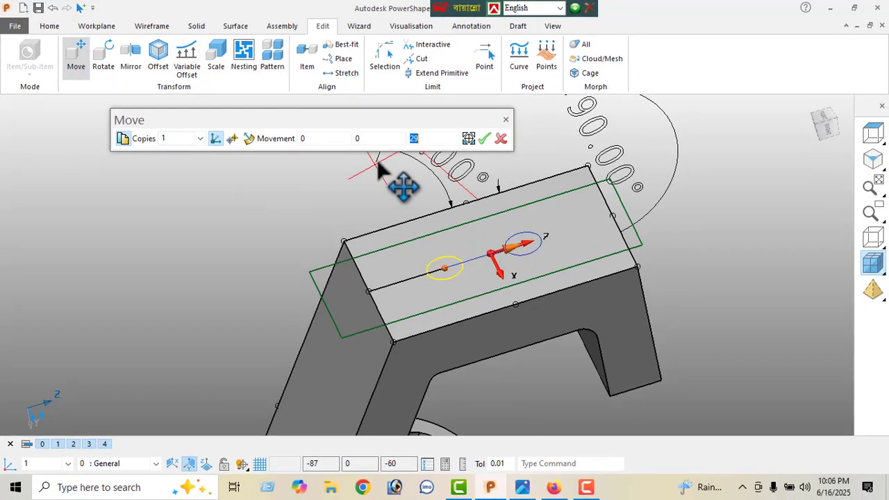
left_click(500, 139)
right_click(122, 153)
left_click(155, 161)
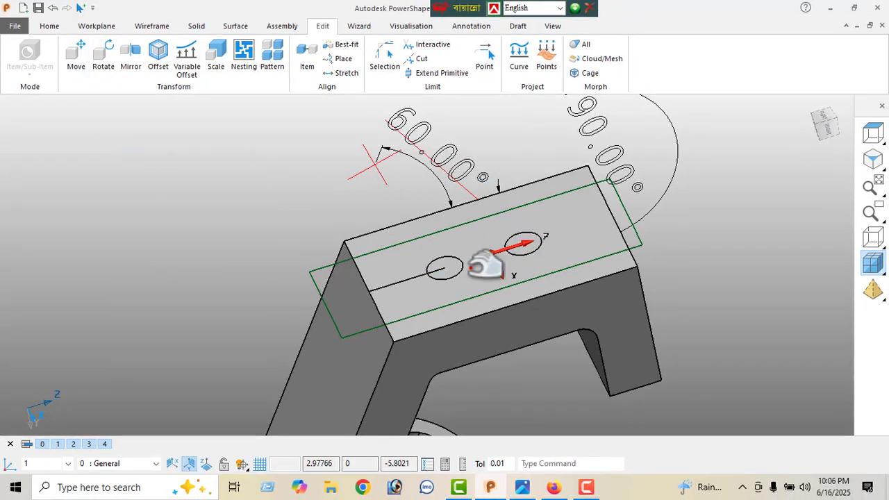
Cut both 13 diameter circles through the angled arm with a blind Solid Cut 28.1 deep and inspect the holes
left_click(536, 253, "shift")
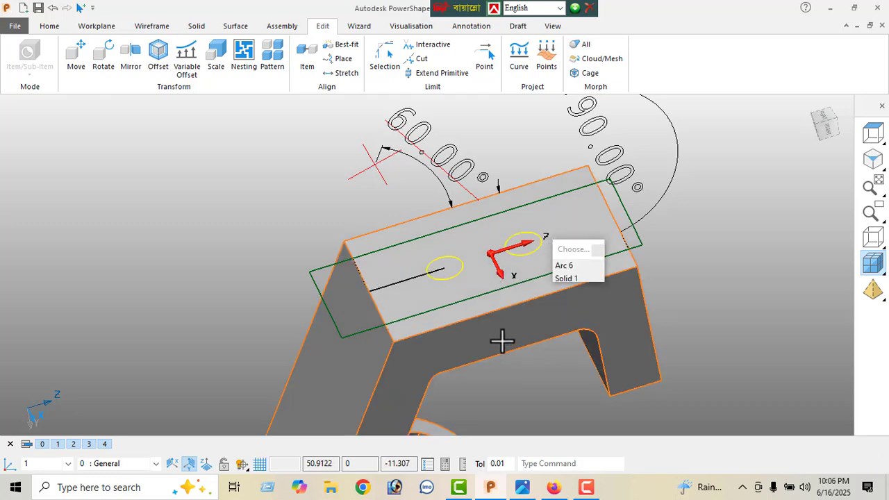
middle_click_drag(501, 341, 556, 363)
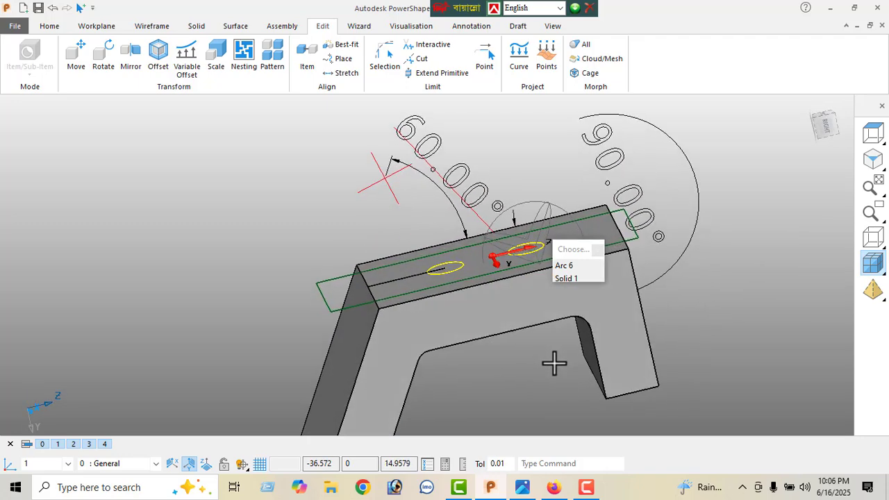
left_click(196, 26)
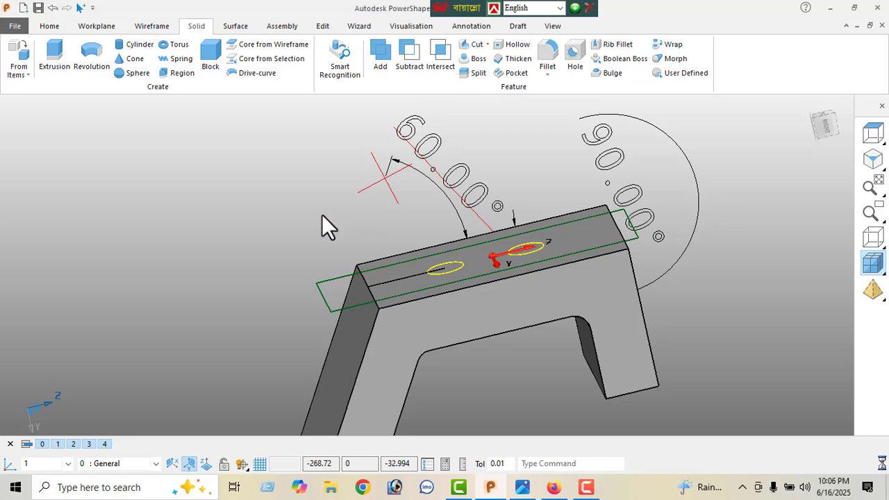
middle_click_drag(317, 288, 412, 245)
left_click(38, 173)
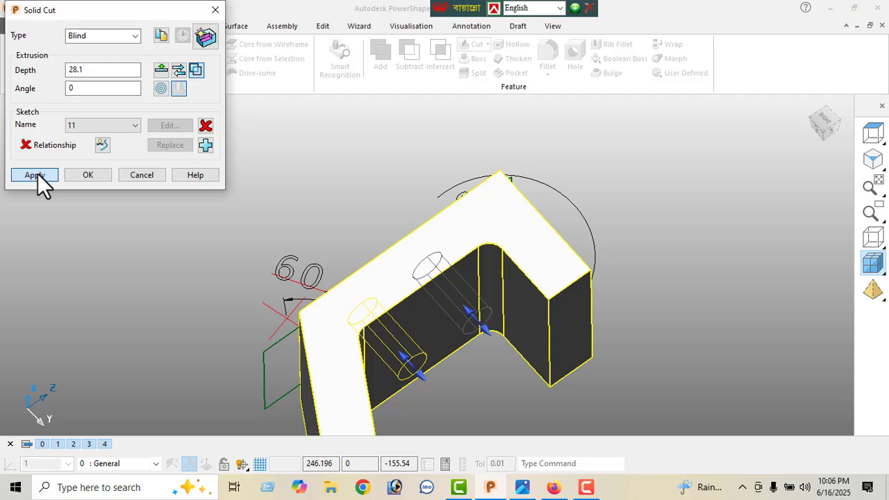
left_click(123, 175)
middle_click_drag(506, 266, 536, 276)
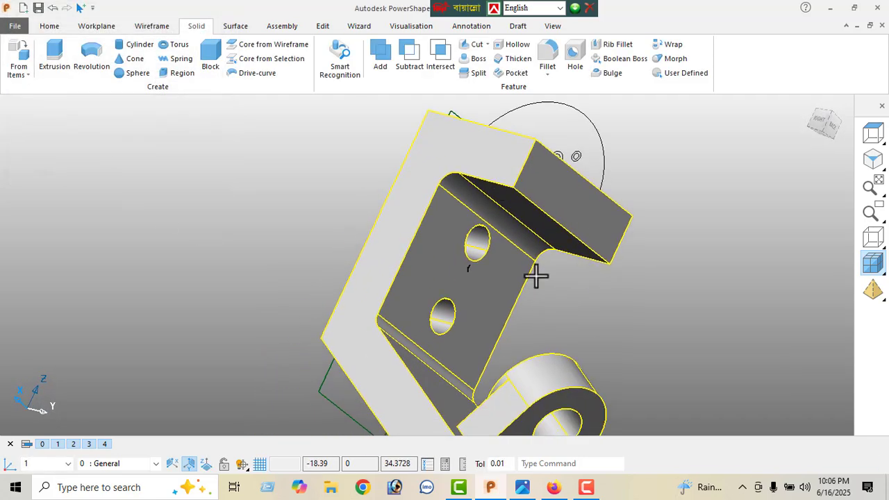
middle_click_drag(407, 291, 508, 407)
middle_click_drag(641, 384, 516, 276)
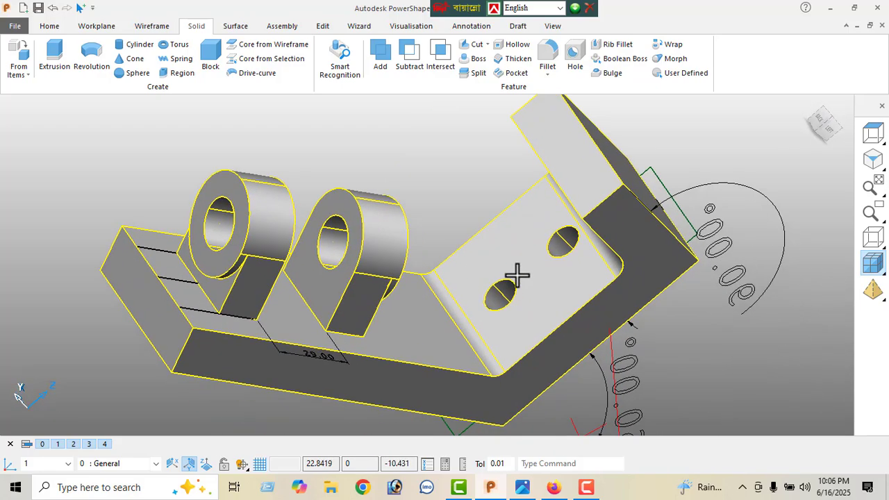
middle_click_drag(553, 312, 552, 234)
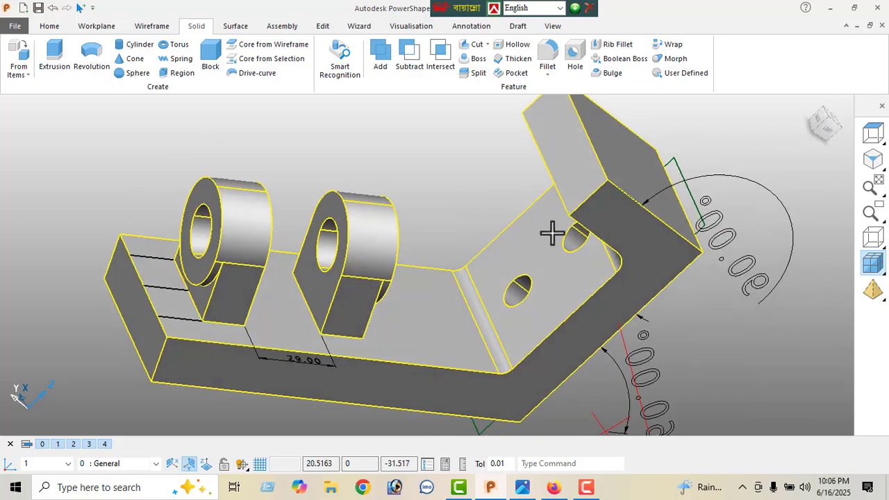
Check the upper flange's dimensions in the reference drawing, clear the solid's selection and examine the flange's top face
left_click(523, 488)
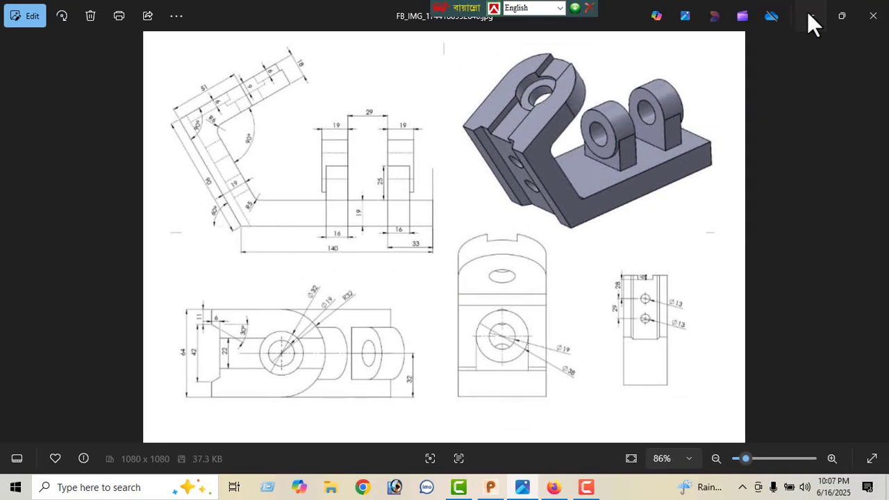
left_click(808, 12)
middle_click_drag(603, 251, 487, 227)
middle_click_drag(592, 239, 512, 308, "shift")
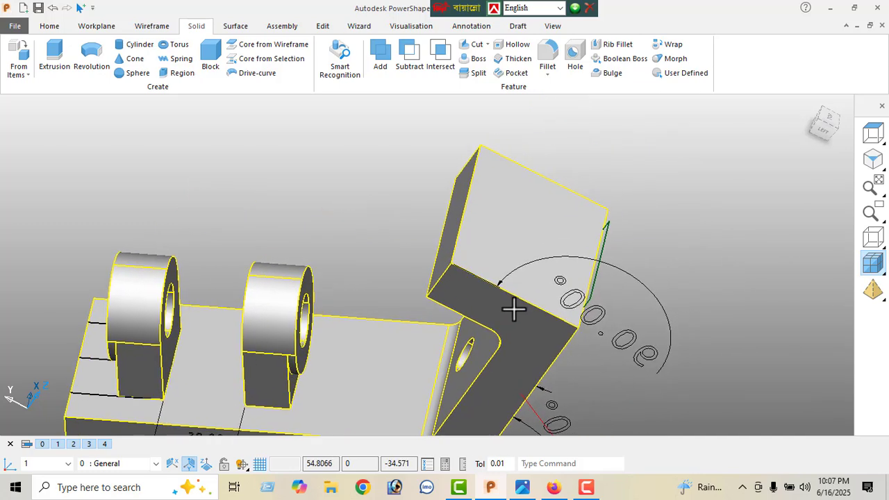
right_click(231, 157)
right_click(54, 115)
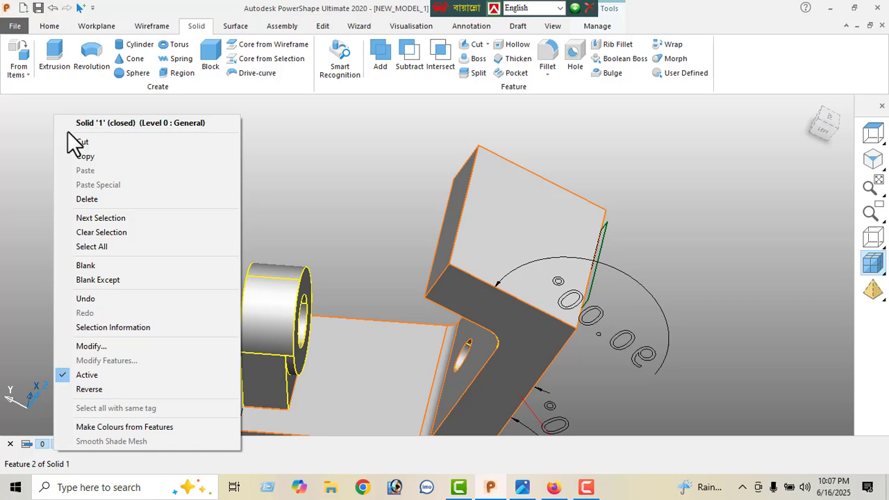
right_click(714, 157)
left_click(723, 163)
middle_click_drag(728, 174, 569, 174)
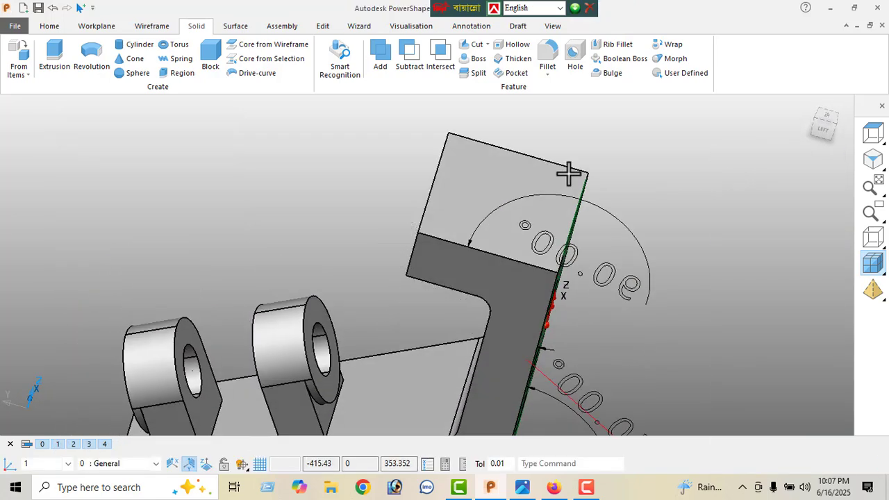
Draw a full circle in the XY plane centred on the midpoint of the upper flange's top free-end edge and clear the selection
left_click(153, 25)
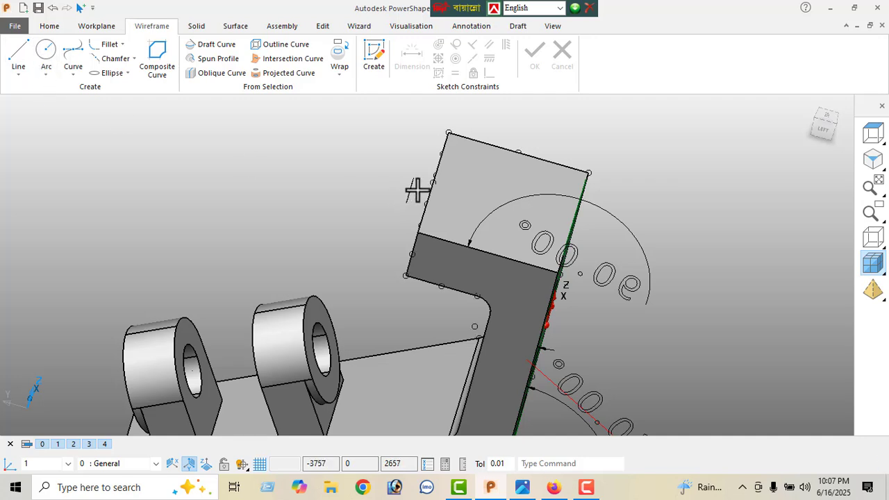
left_click(206, 464)
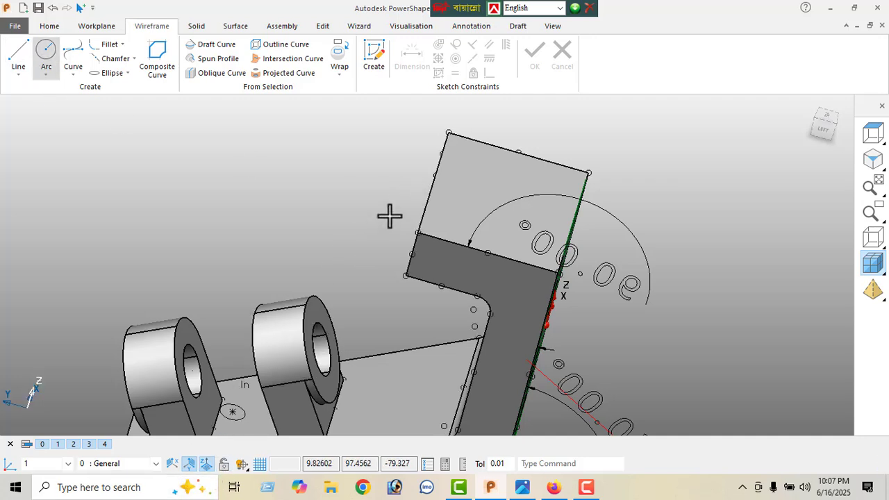
left_click(434, 182)
right_click(129, 179)
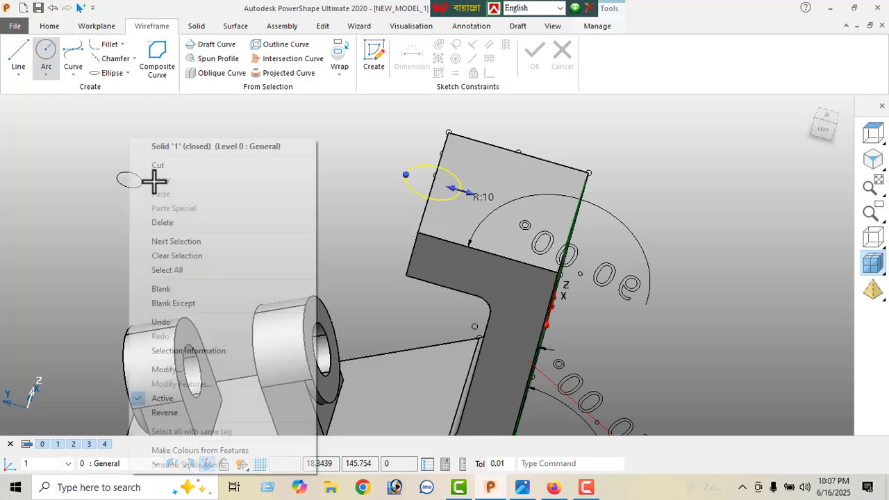
right_click(774, 126)
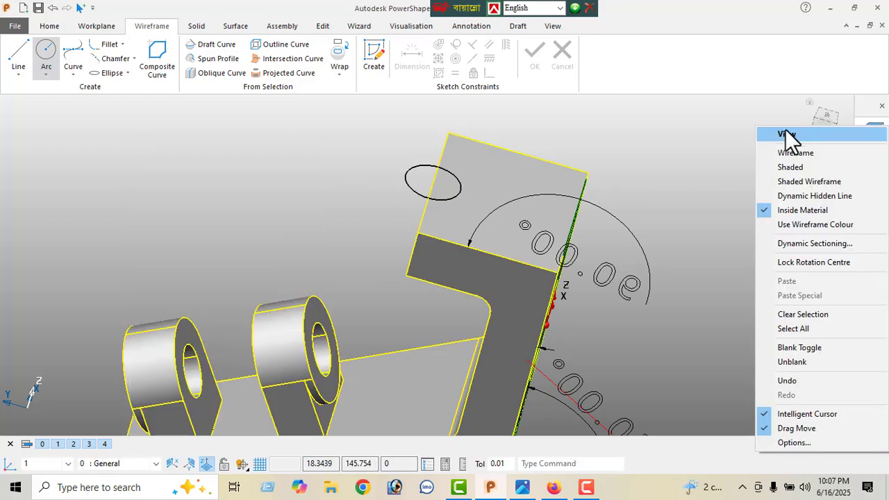
left_click(785, 132)
middle_click_drag(675, 202, 639, 264)
Set the radius of the circle at the flange's free end to 32
left_click(423, 189)
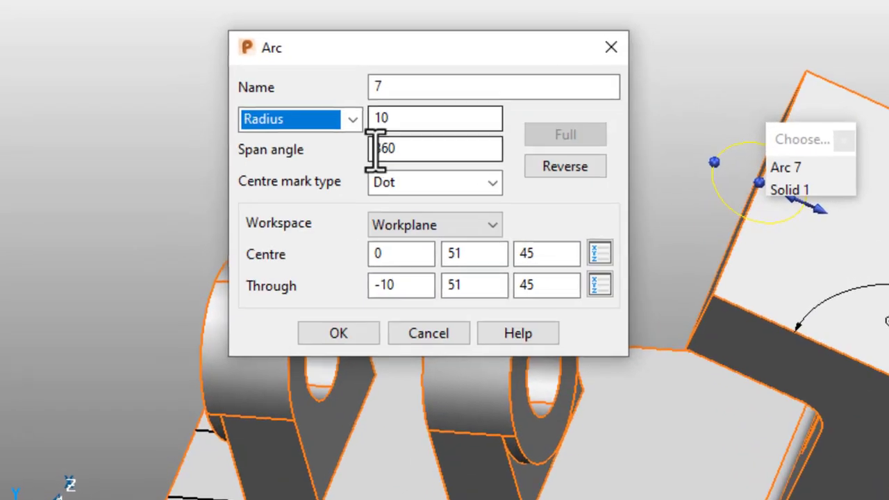
key("Tab")
type("3")
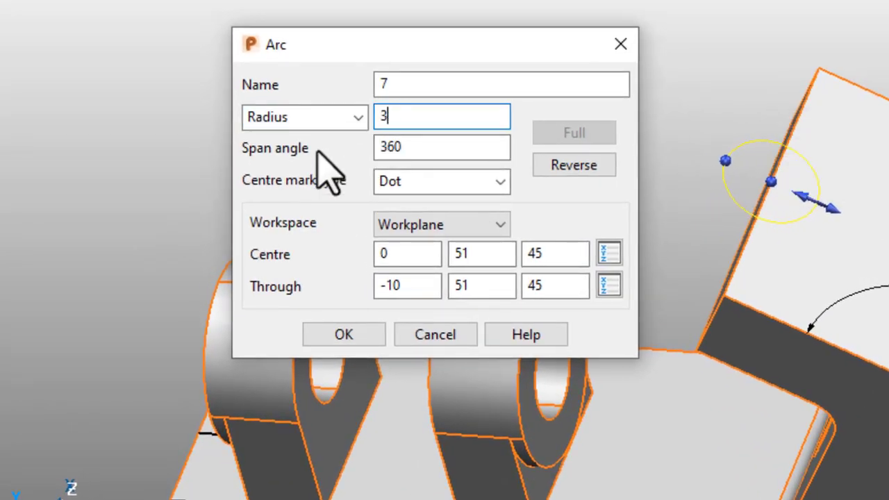
key("Return")
left_click(326, 337)
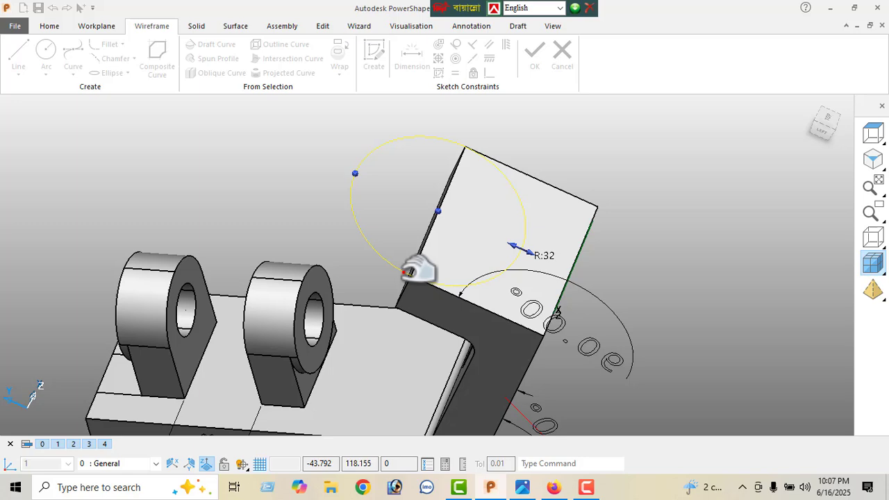
Create a closed composite curve from the circle's outer half and the flange's free-end edge, and save it
middle_click_drag(417, 271, 266, 241)
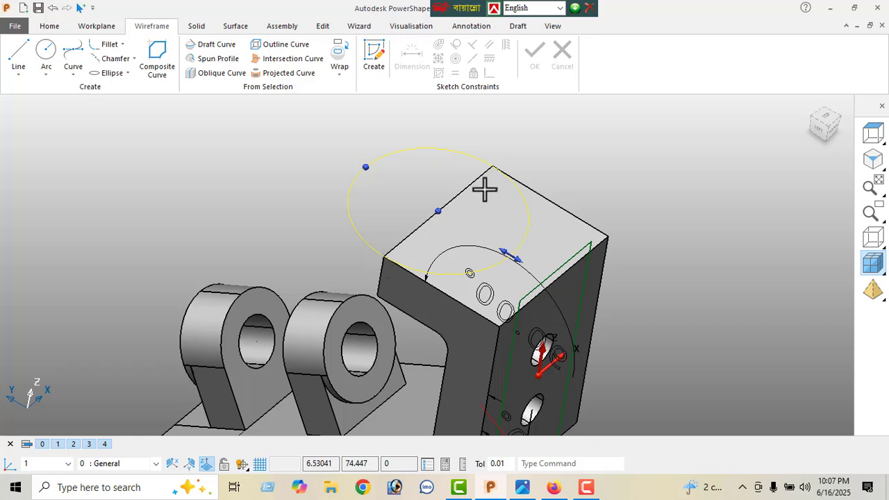
left_click(151, 66)
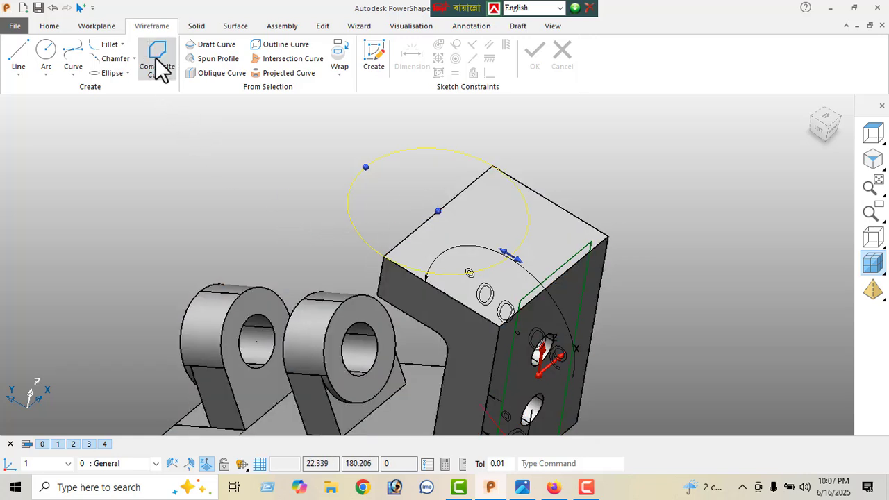
left_click(395, 151)
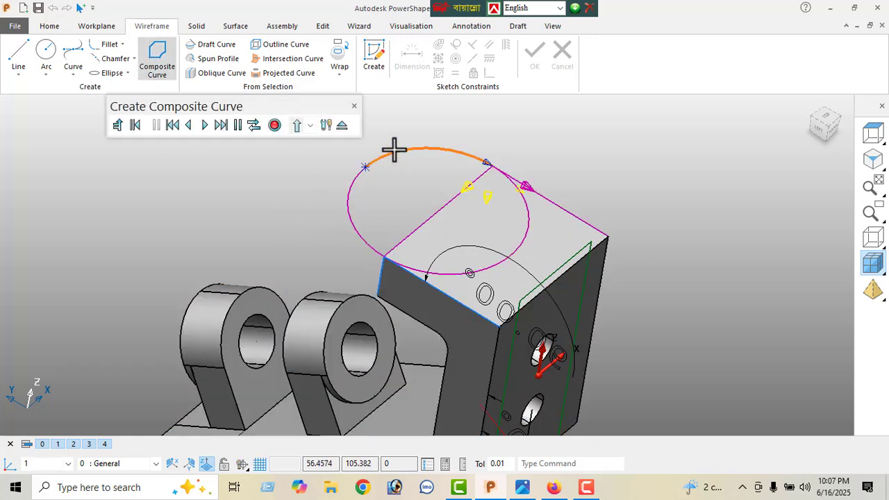
left_click(469, 189)
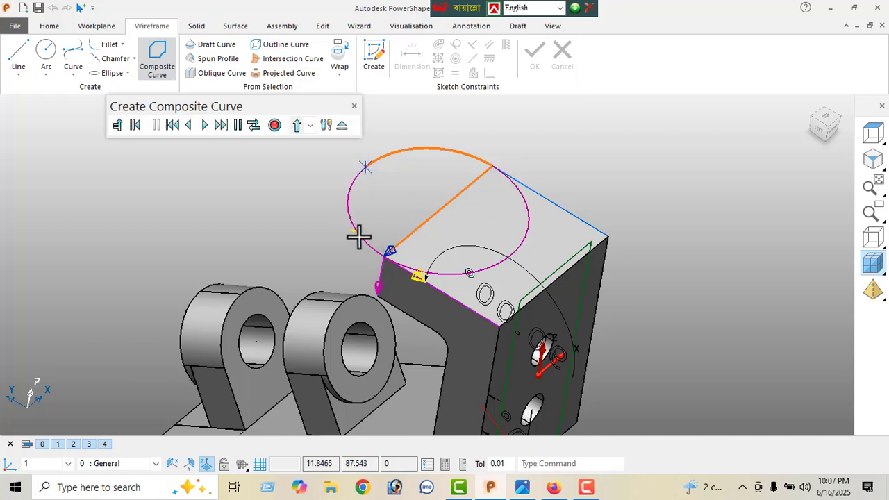
left_click(337, 200)
left_click(274, 125)
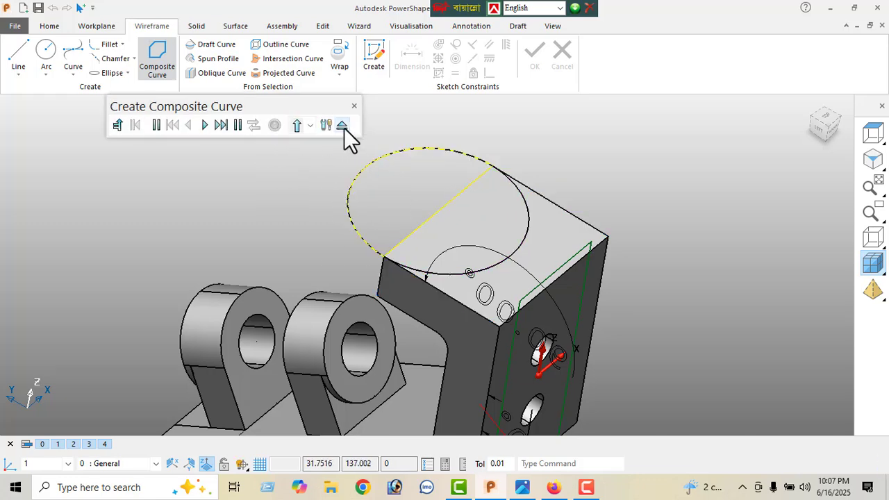
left_click(342, 125)
Extrude the half-round composite curve as a solid with a direction 1 length of -19
middle_click_drag(369, 167, 632, 185)
left_click(196, 27)
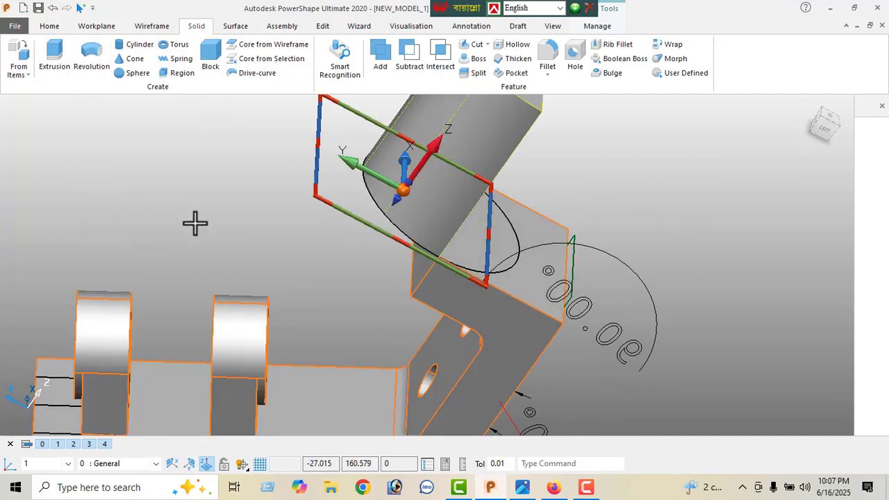
double_click(487, 185)
middle_click_drag(352, 145, 338, 167)
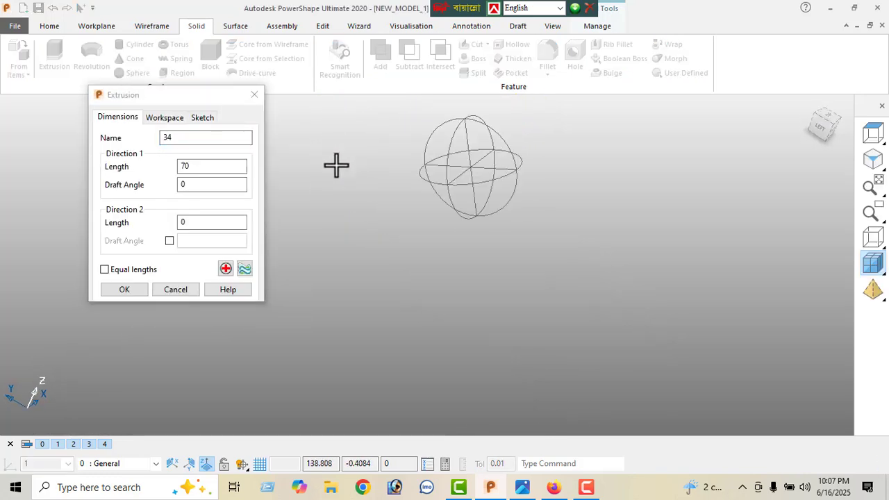
left_click(878, 163)
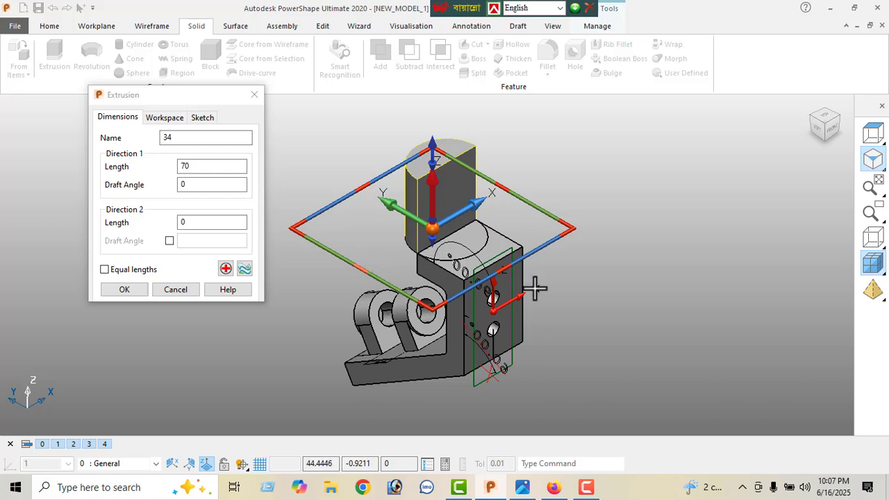
middle_click_drag(535, 288, 715, 290)
middle_click_drag(427, 197, 490, 195)
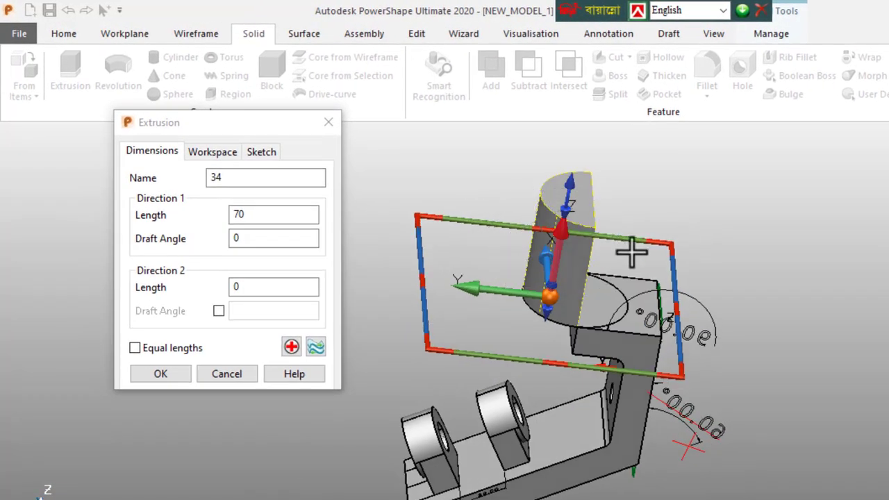
double_click(240, 216)
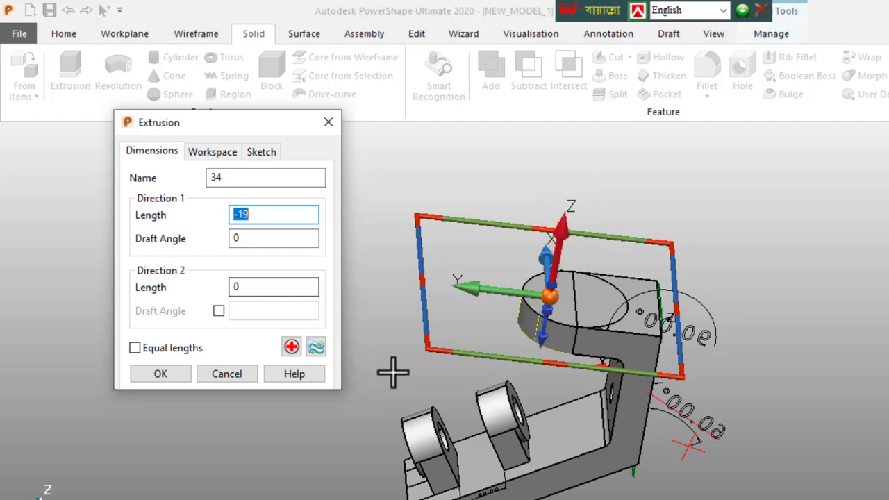
middle_click_drag(391, 369, 436, 377)
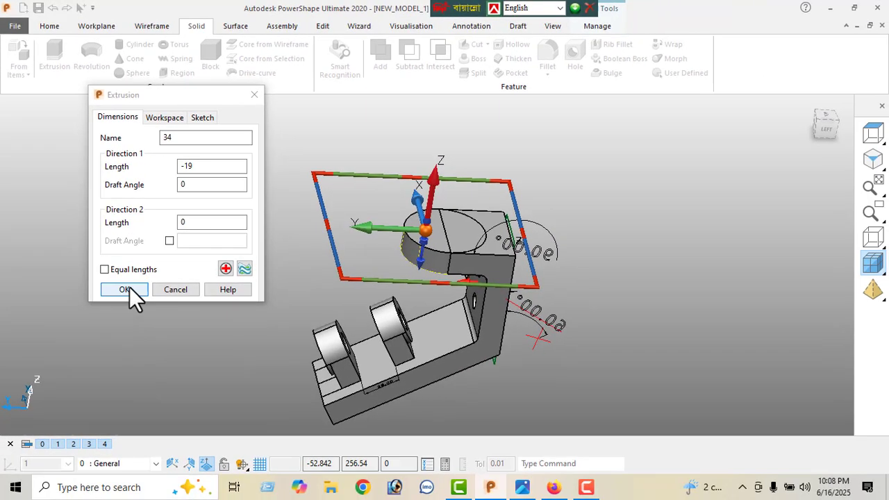
left_click(166, 377)
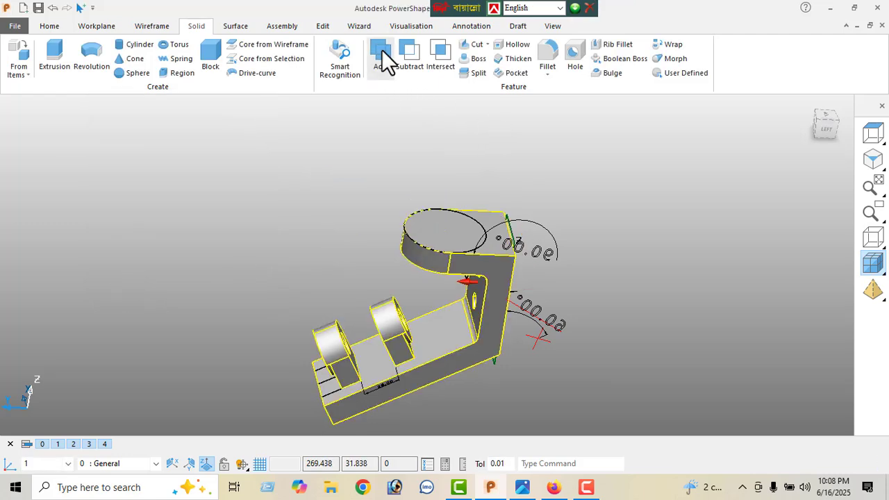
Add the half-round extrusion to the bracket solid, clear the selection and inspect the rounded flange end
right_click(182, 152)
left_click(207, 154)
middle_click_drag(539, 242, 332, 208)
middle_click_drag(653, 267, 433, 341)
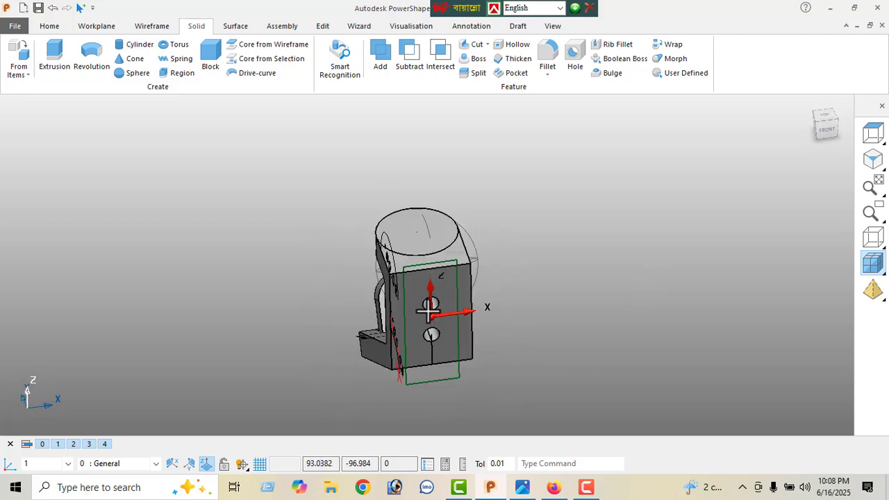
Check the flange hole's dimensions in the reference drawing and draw a full circle centred on the flange's rounded end
left_click(522, 487)
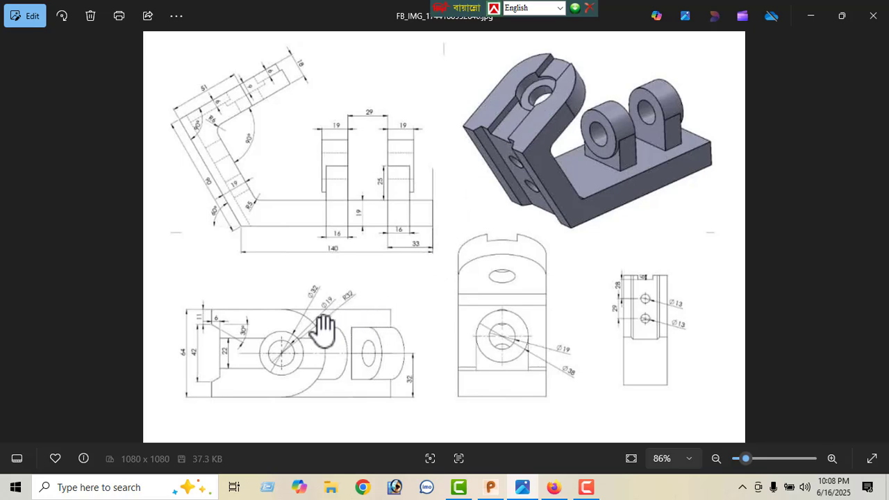
left_click(805, 18)
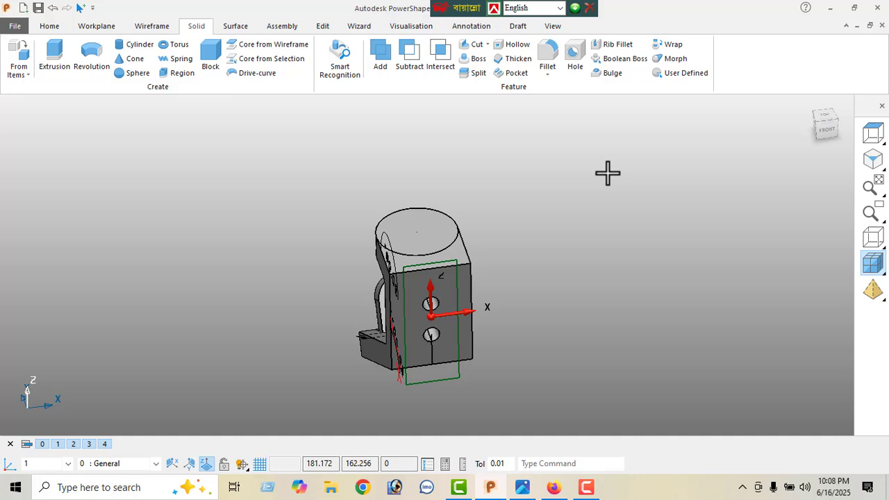
left_click(157, 29)
left_click(46, 50)
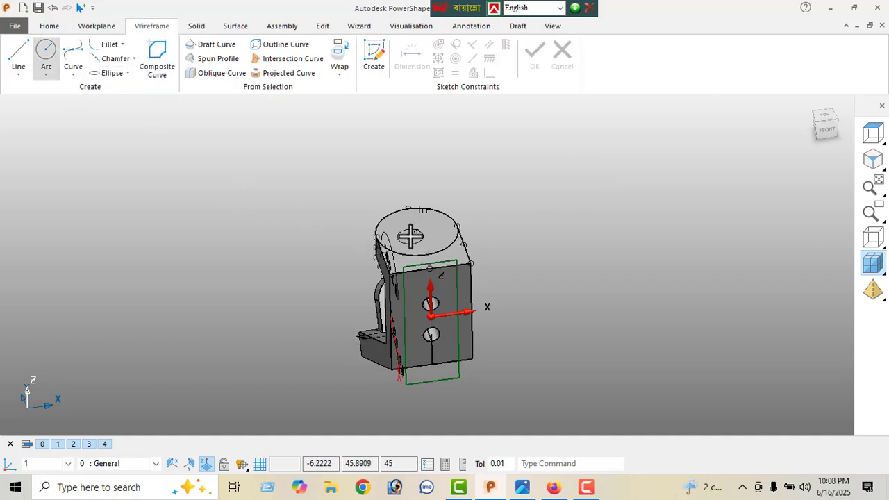
left_click(417, 232)
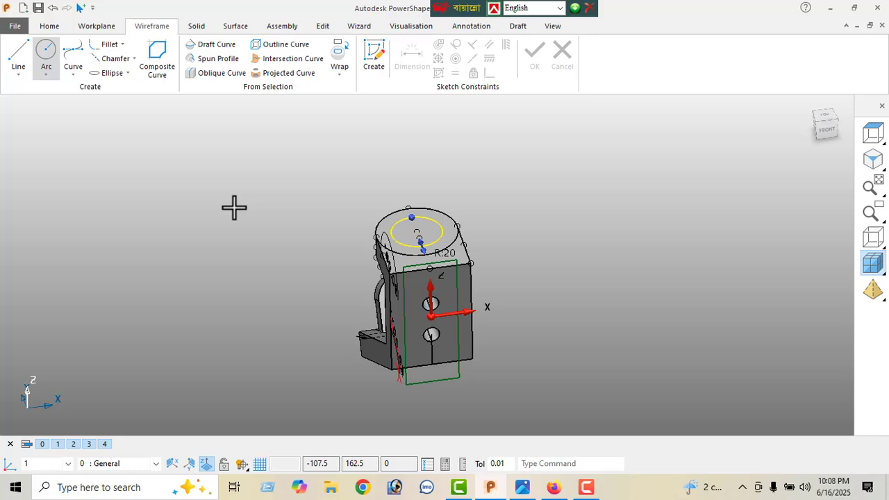
right_click(163, 151)
left_click(186, 161)
scroll(413, 223, "up", 2)
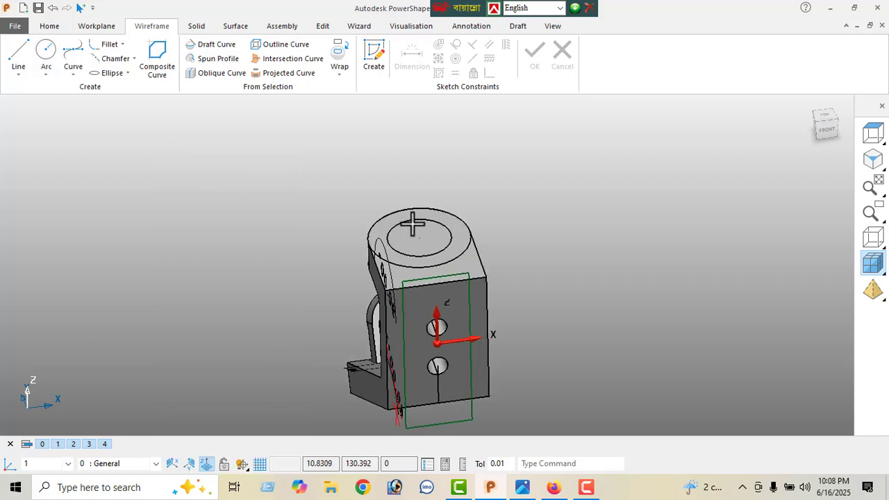
scroll(413, 222, "up", 1)
Define the inner circle on the flange's top face by diameter, set it to 19 and clear the selection
left_click(414, 218)
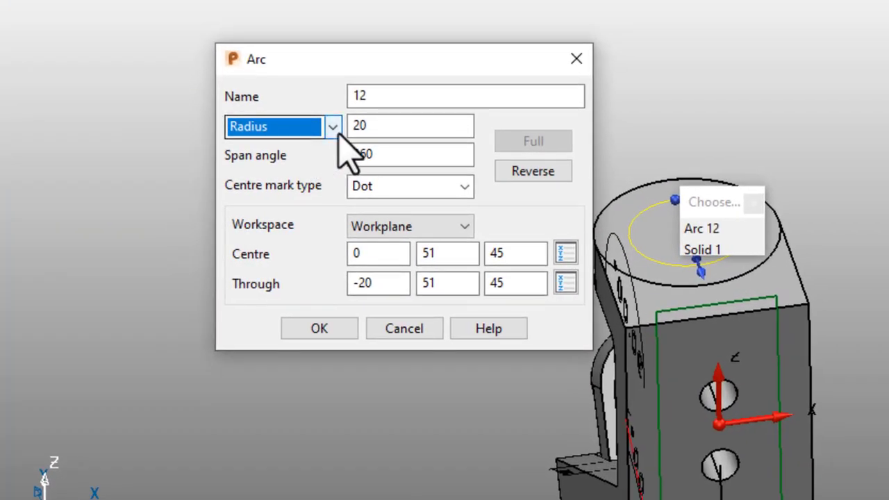
left_click(204, 174)
left_click(323, 168)
left_click_drag(376, 131, 338, 158)
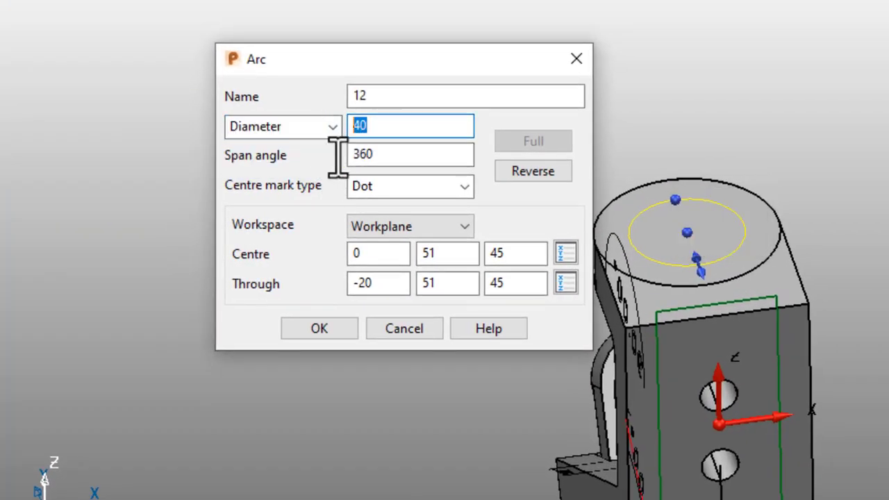
type("19")
key("Return")
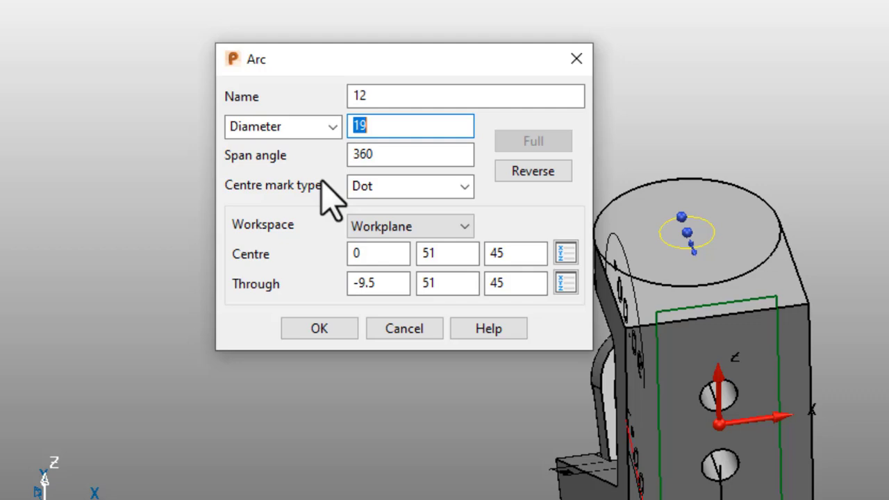
left_click(319, 329)
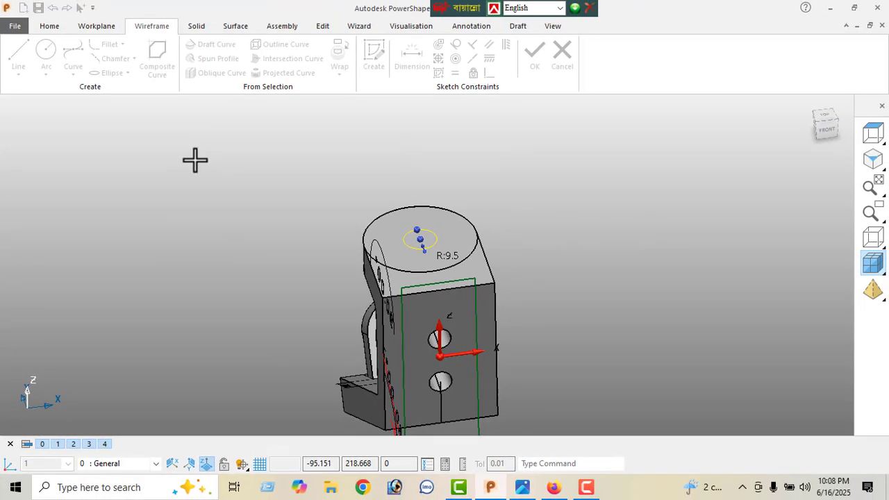
right_click(195, 160)
left_click(223, 158)
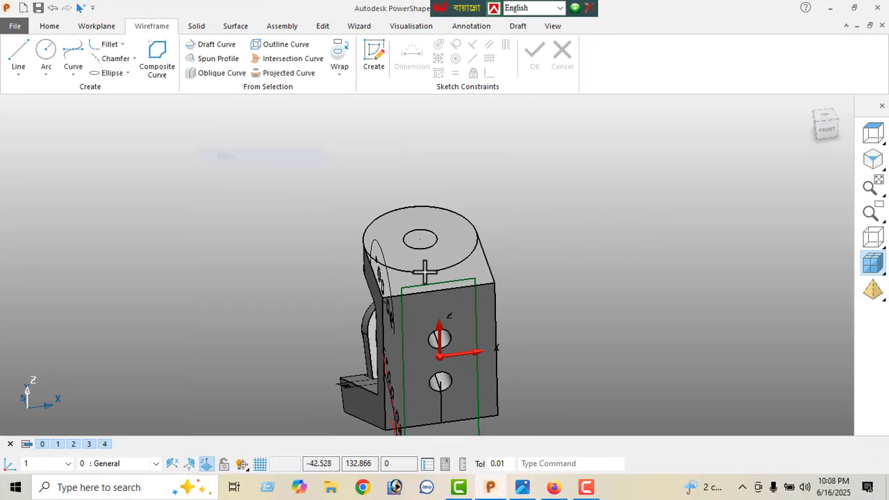
Check the counterbore size in the reference drawing and set the outer circle on the flange's top face to diameter 32
left_click(426, 271)
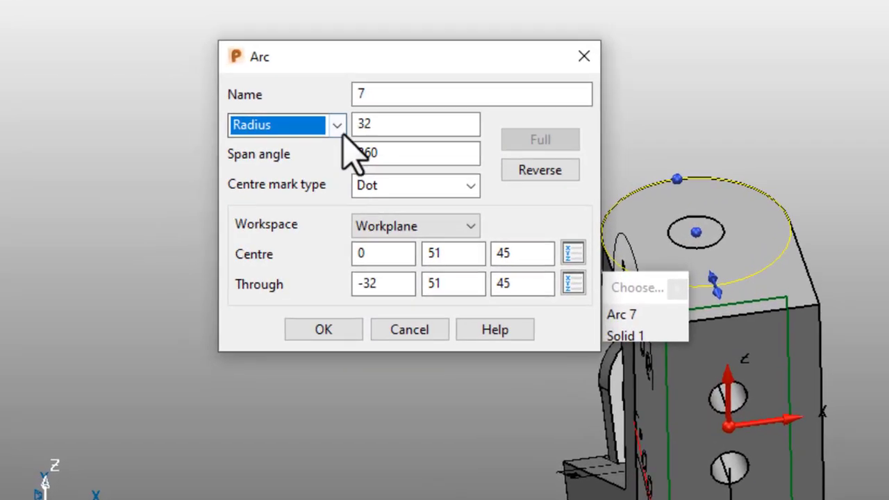
left_click(209, 172)
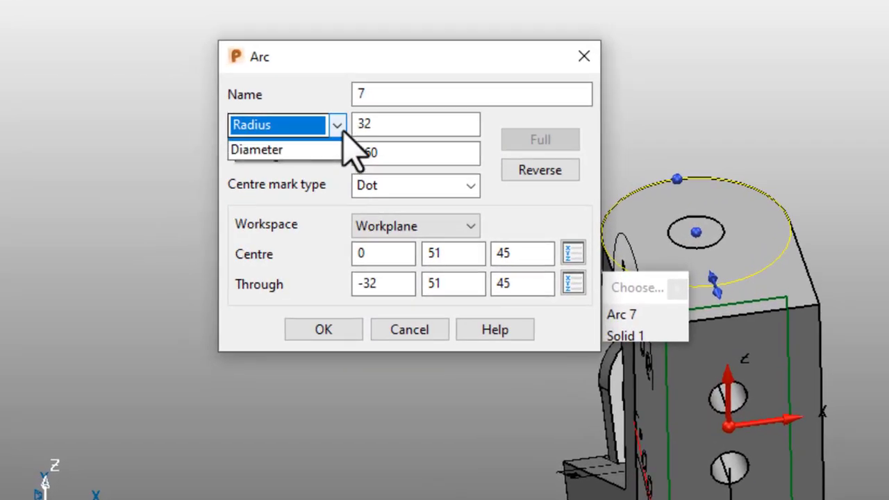
left_click(312, 165)
double_click(391, 125)
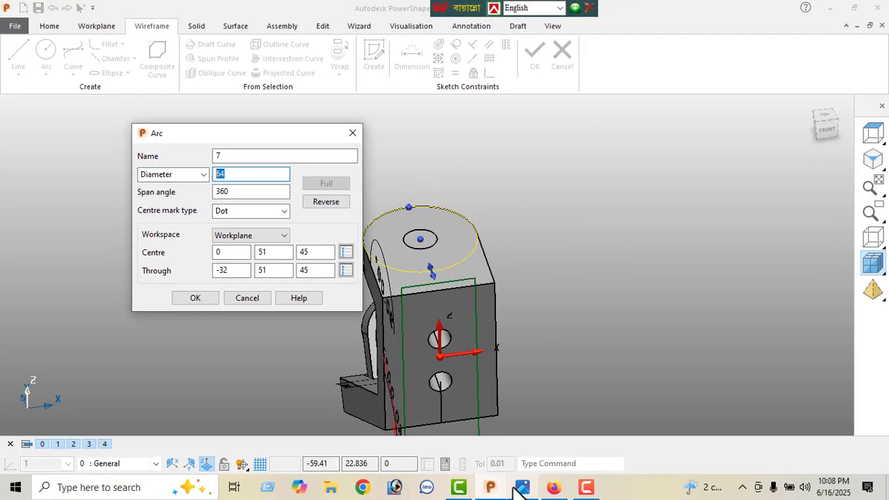
left_click(519, 490)
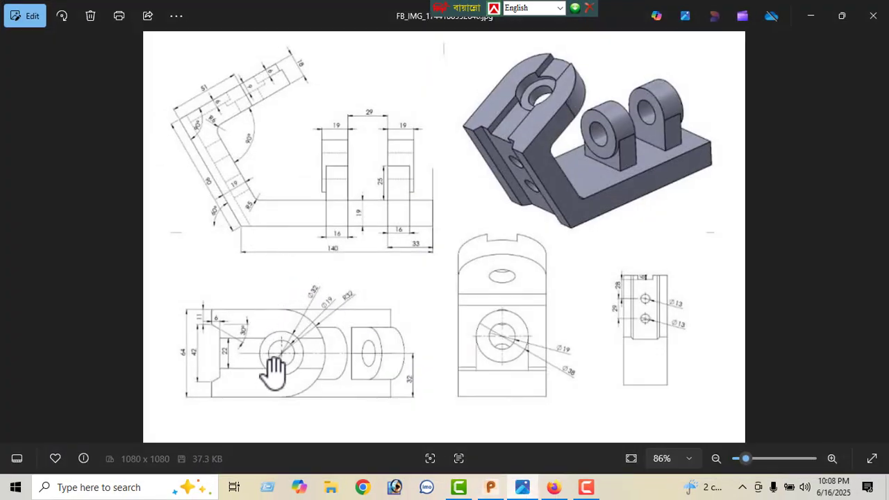
left_click(811, 17)
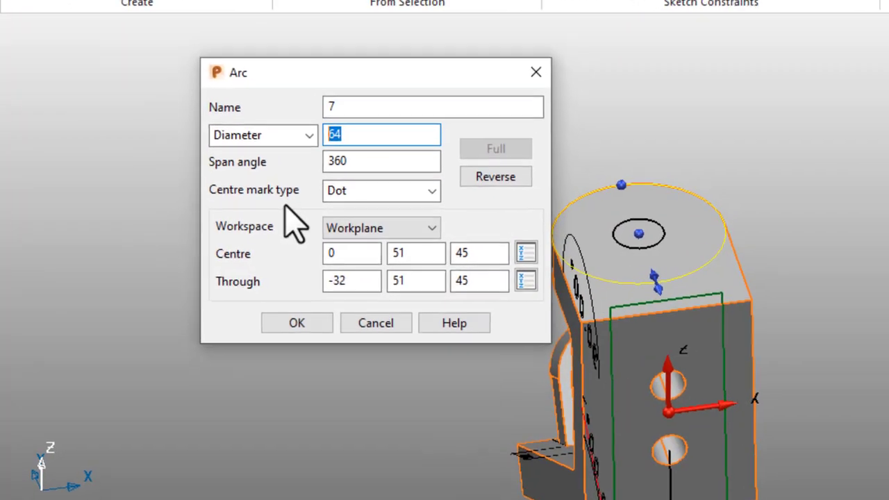
type("32")
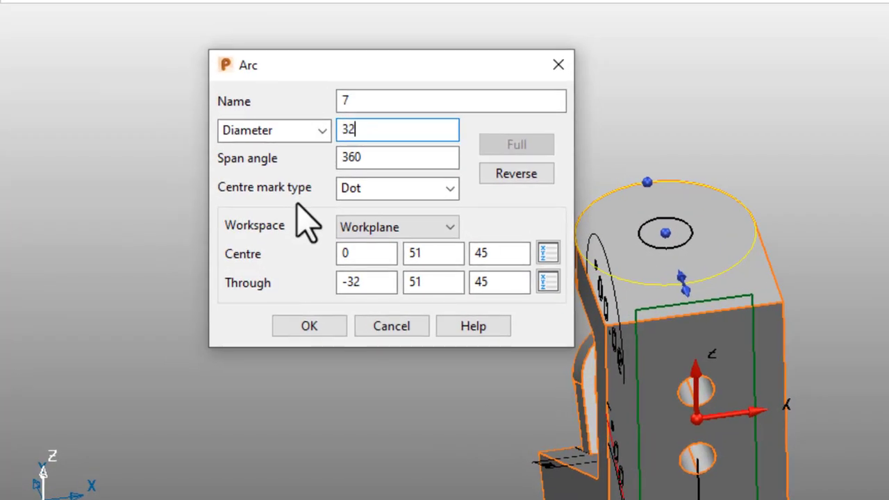
key("Return")
left_click(283, 333)
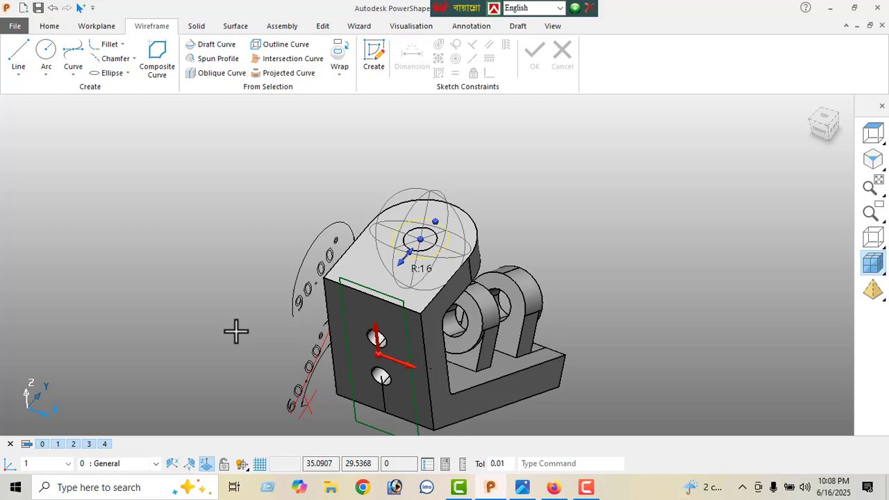
Cut the outer circle into the flange's top face as a blind solid cut 9 deep and clear the selection
middle_click_drag(236, 331, 217, 271)
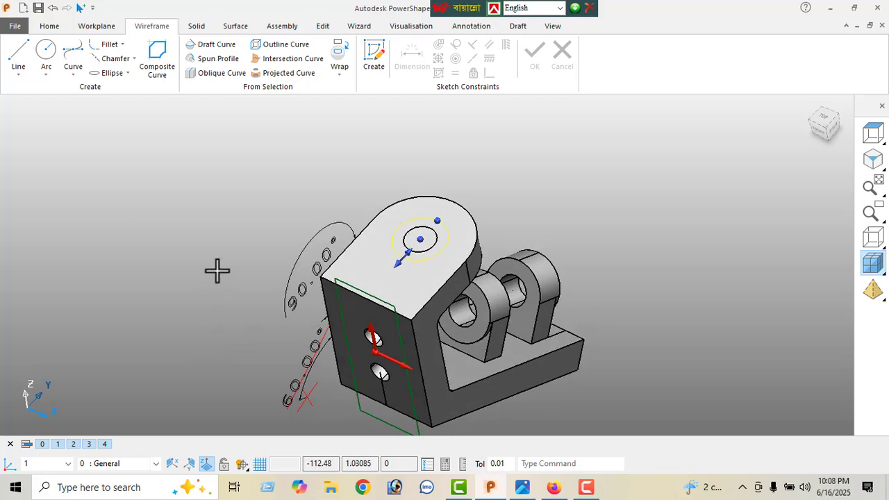
left_click(196, 27)
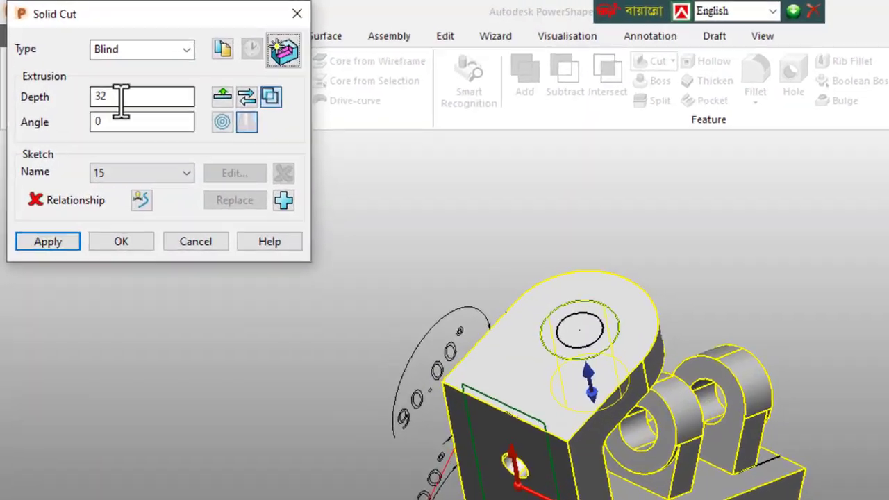
double_click(121, 97)
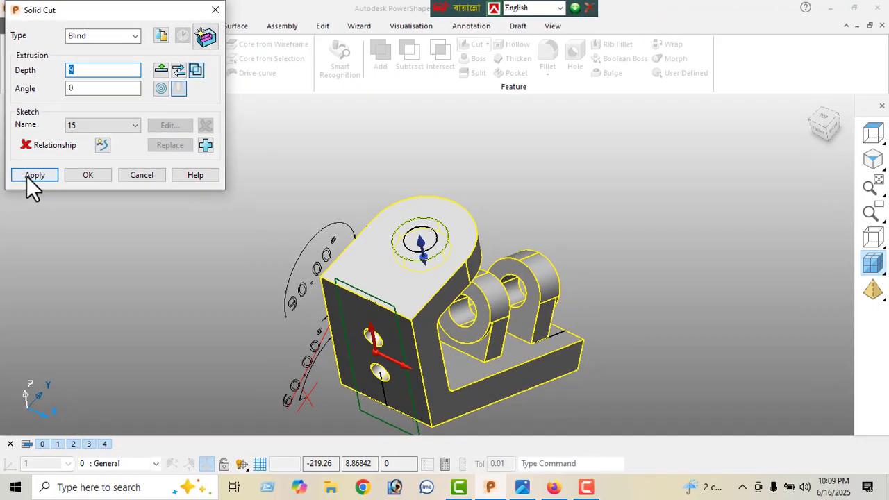
left_click(62, 389)
left_click(128, 178)
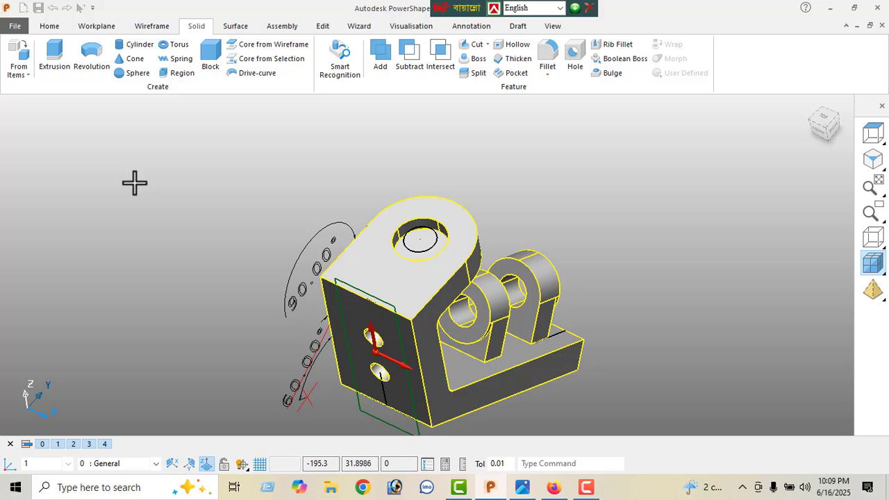
right_click(126, 147)
left_click(167, 155)
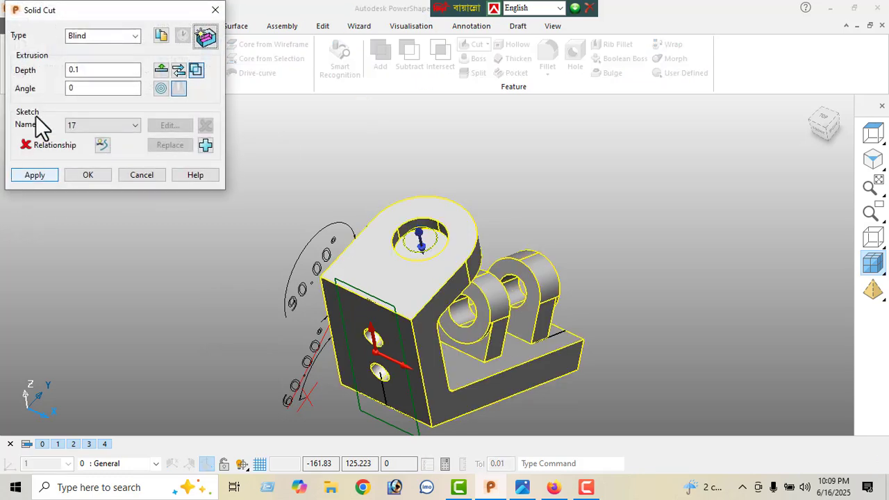
left_click(115, 36)
left_click(111, 61)
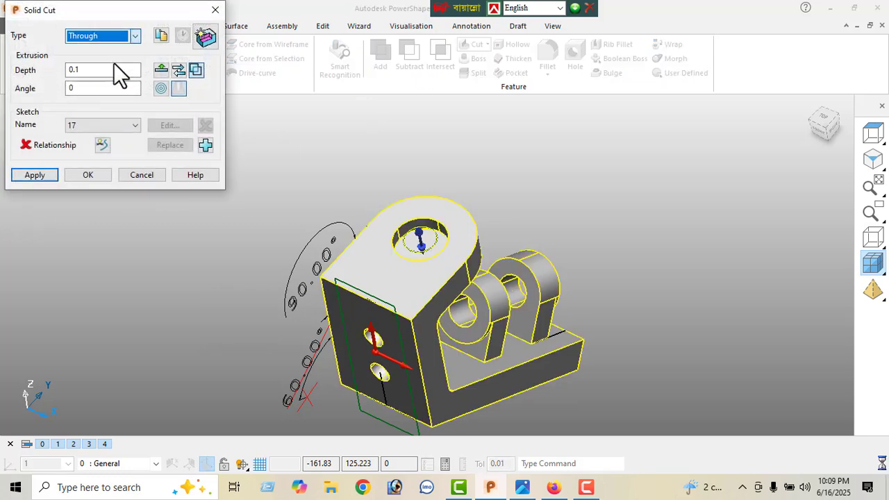
middle_click_drag(320, 217, 598, 381)
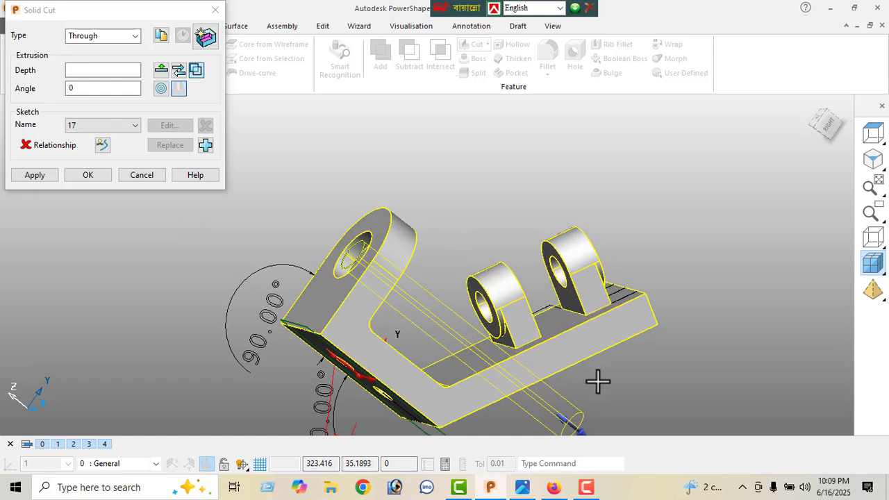
left_click(108, 36)
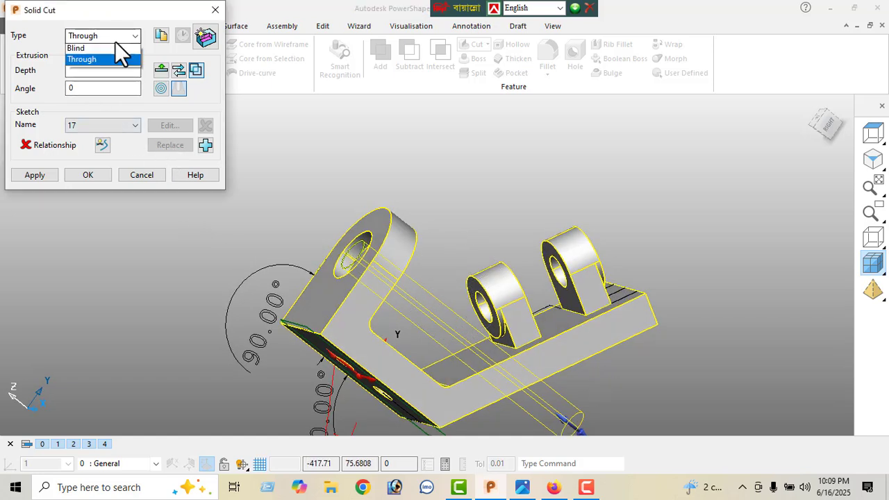
left_click(111, 48)
Cut the inner circle through the counterbore floor as a blind solid cut with a depth of 20
double_click(87, 69)
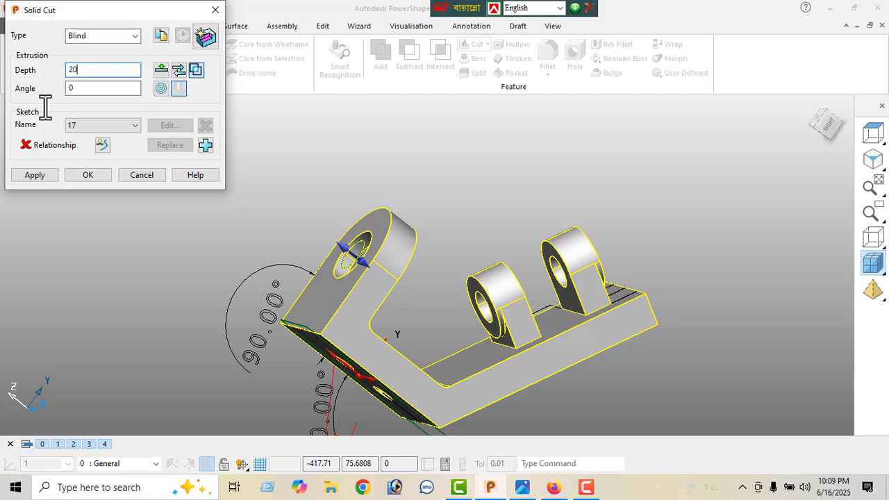
type("20")
key("Return")
left_click(34, 175)
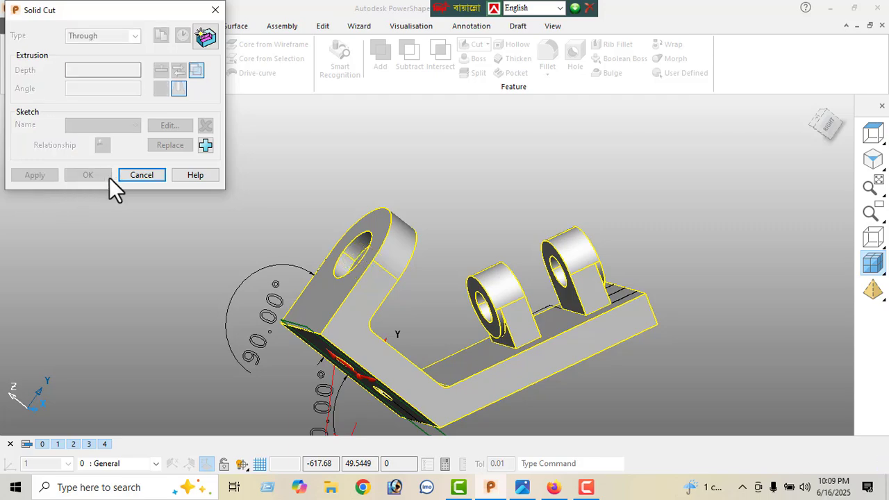
left_click(154, 176)
Inspect the finished hole, clear the selection and cut the rectangular profile into the upright's outer face as a blind cut 6 deep
middle_click_drag(271, 202, 660, 427)
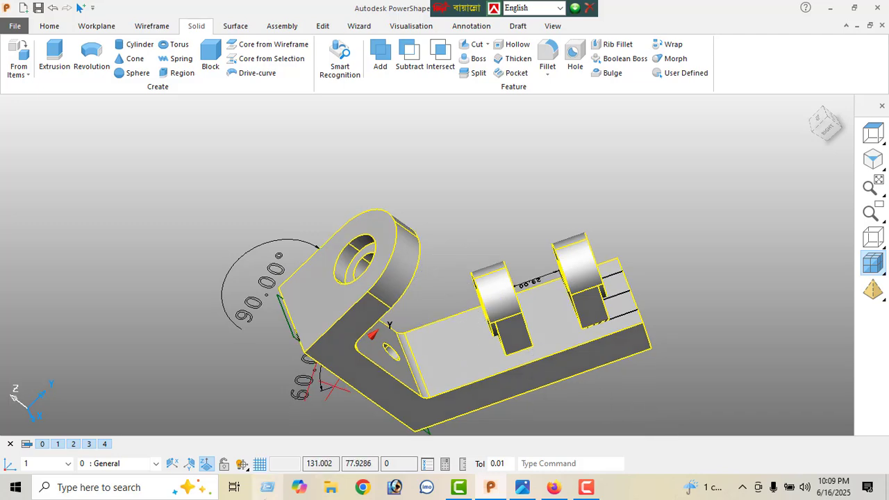
middle_click_drag(151, 394, 624, 242)
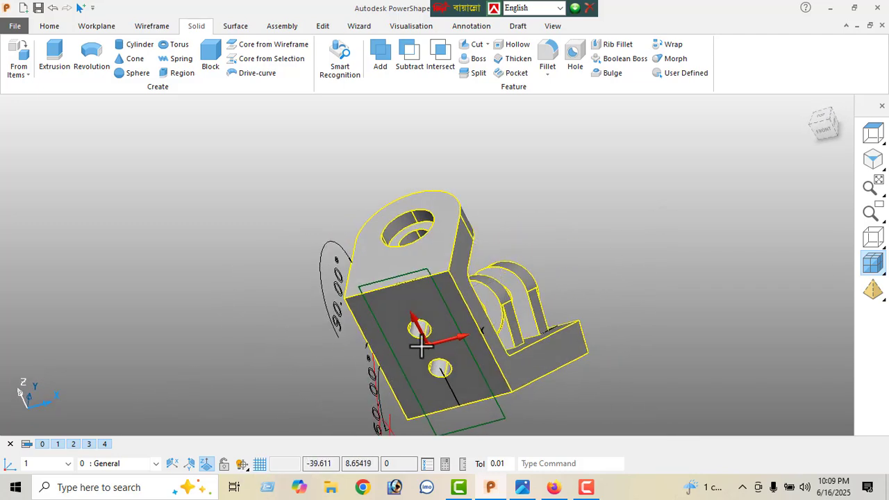
middle_click_drag(423, 345, 257, 288)
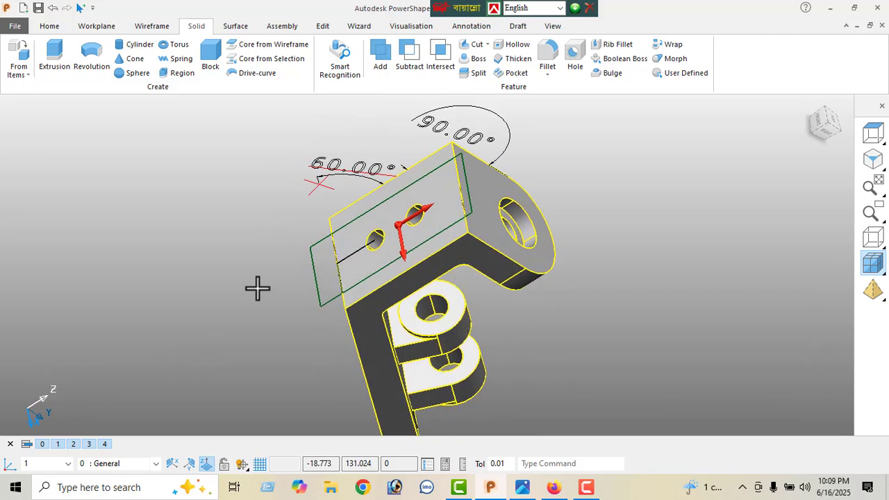
right_click(128, 194)
left_click(159, 155)
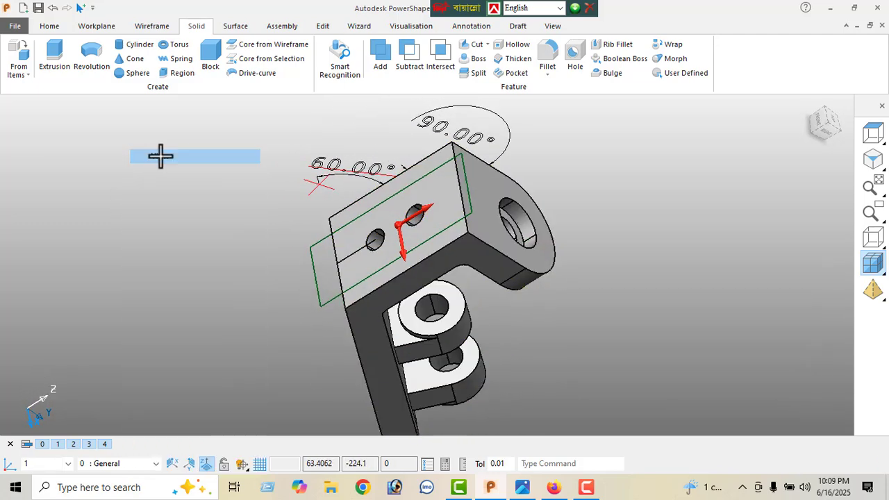
left_click(310, 270)
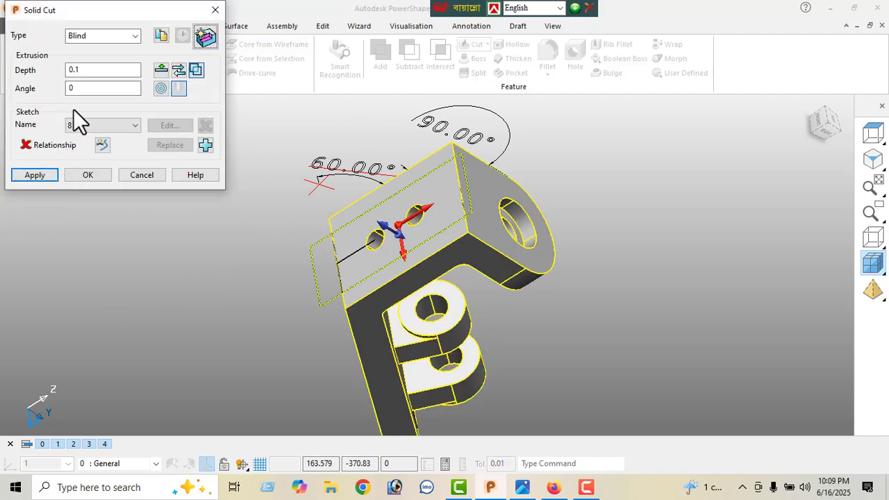
double_click(88, 70)
type("6")
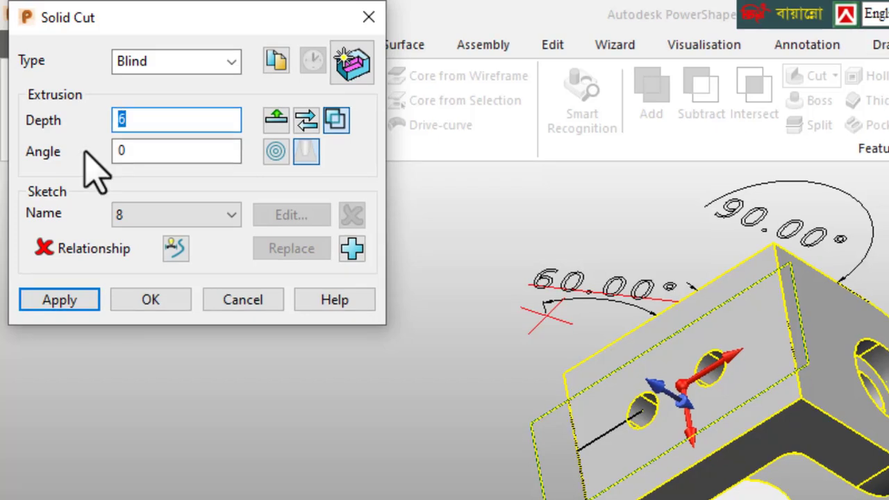
left_click(49, 300)
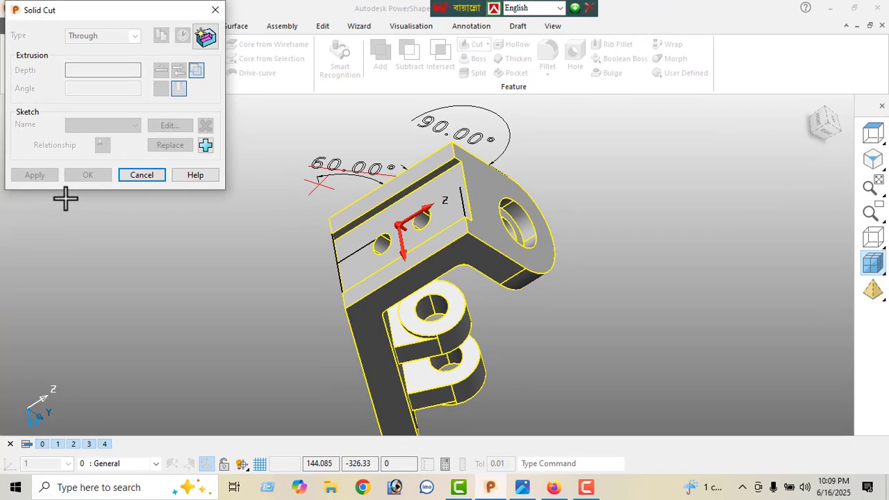
left_click(141, 175)
Draw a 77 long centre line on the flange's top face from the channel edge's mid-point to the tip of the rounded end
middle_click_drag(142, 223, 264, 275)
middle_click_drag(396, 242, 221, 193)
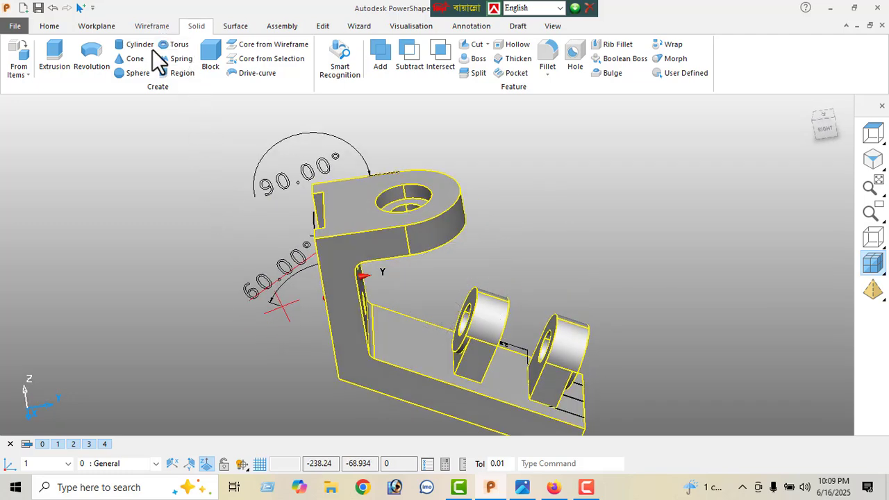
left_click(152, 26)
middle_click_drag(431, 298, 435, 348)
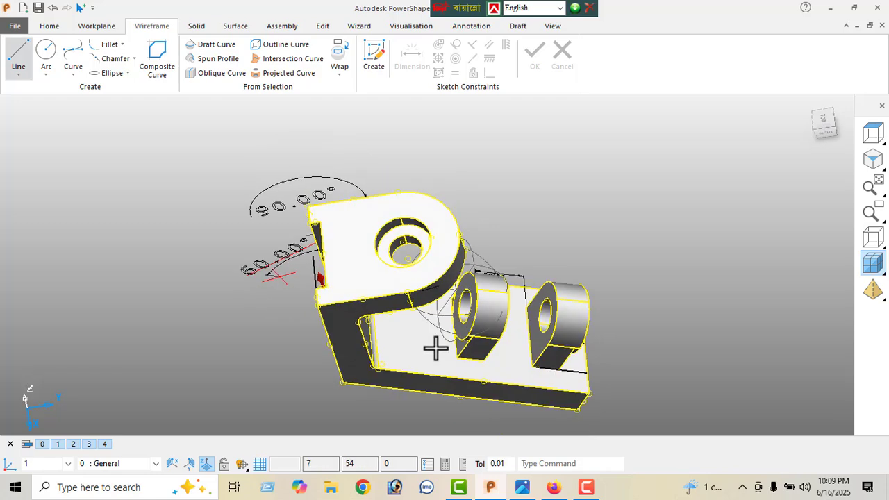
middle_click_drag(373, 240, 489, 189)
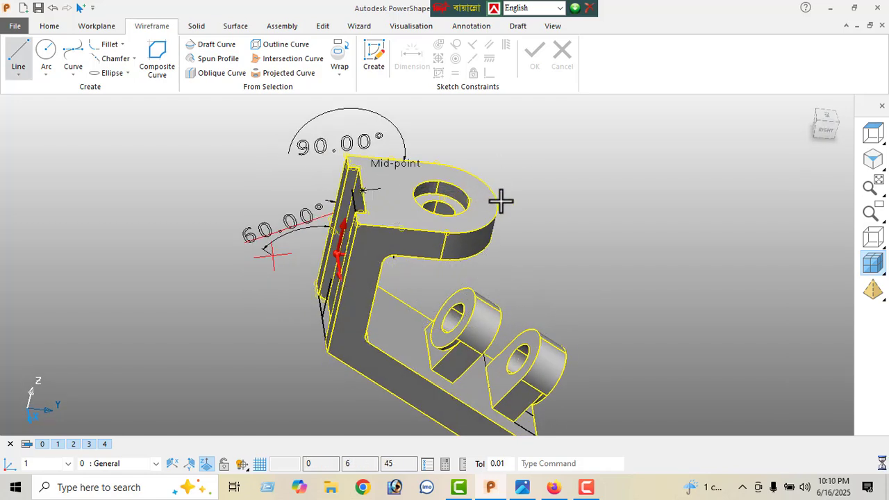
left_click(501, 201)
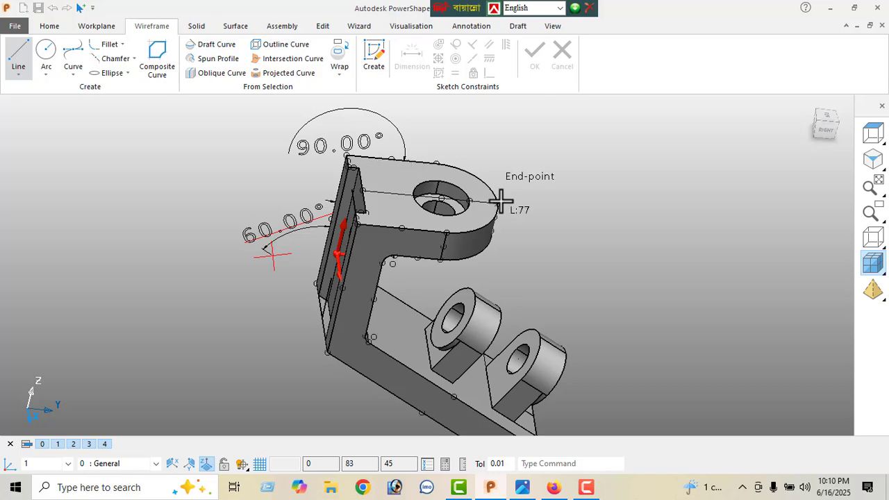
left_click(501, 201)
Check the slot width in the reference drawing and offset a copy of the flange's centre line to each side
middle_click_drag(313, 234, 537, 258)
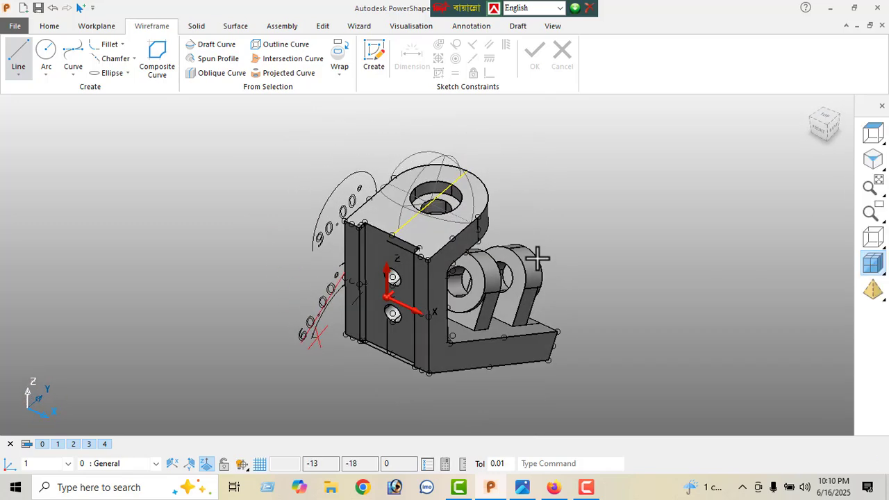
left_click(522, 487)
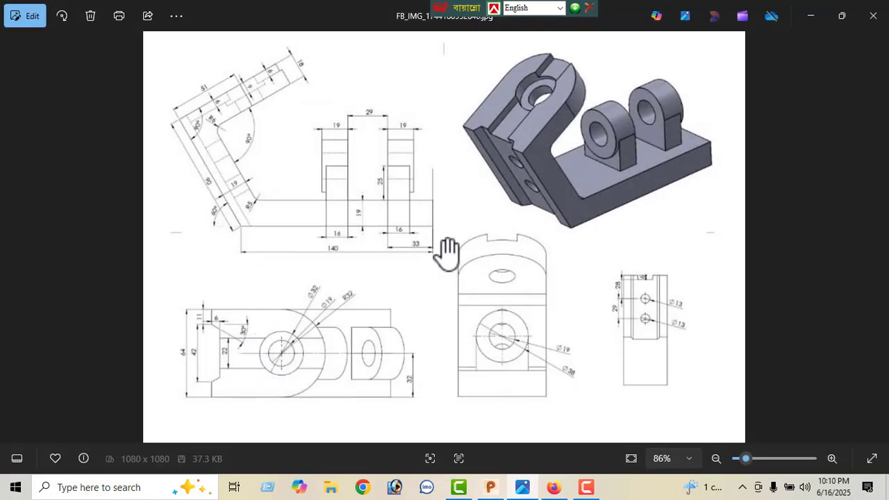
left_click(810, 20)
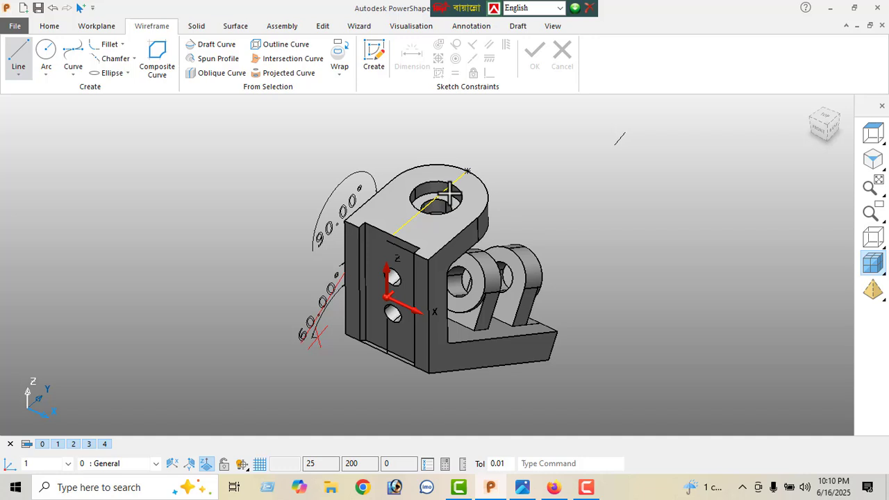
left_click(314, 26)
left_click(160, 59)
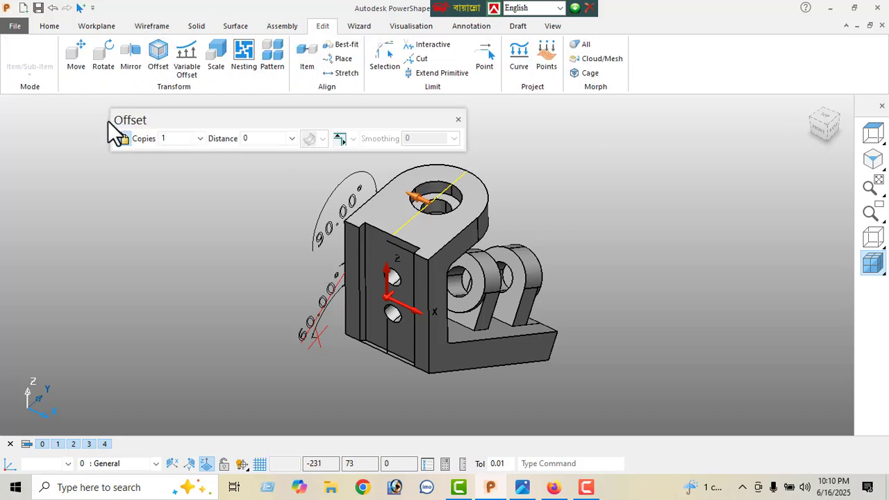
left_click(249, 136)
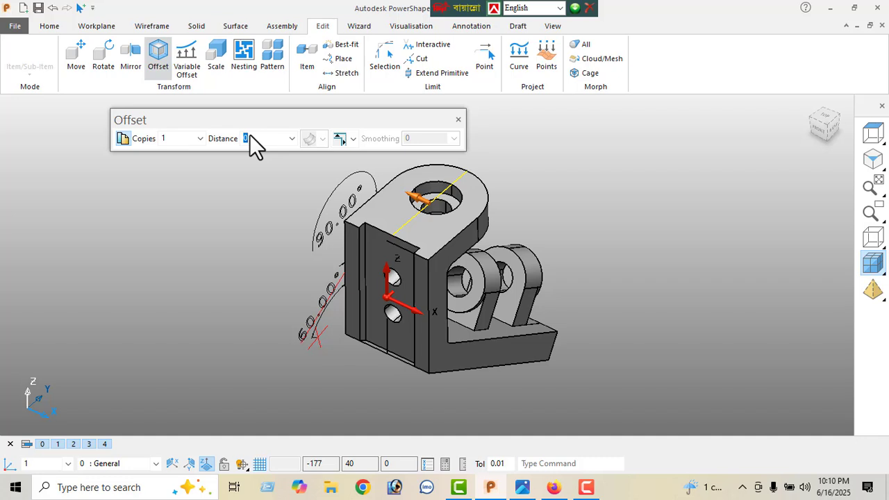
key("Return")
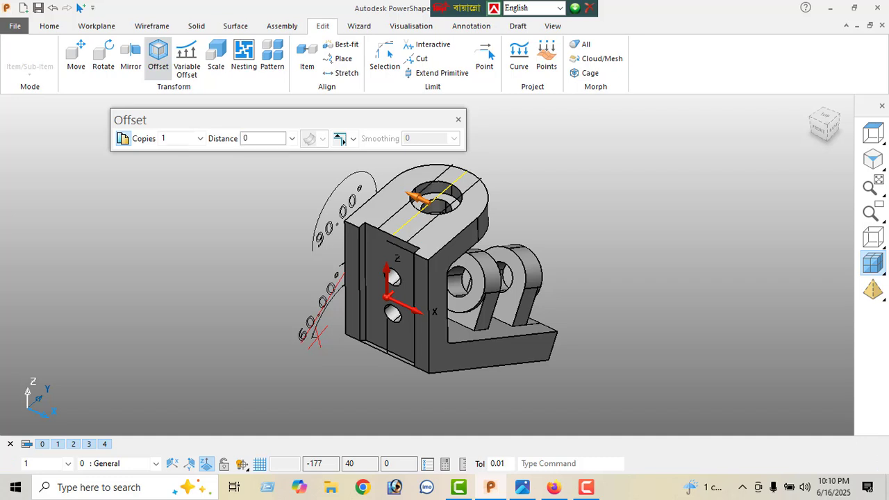
left_click(458, 119)
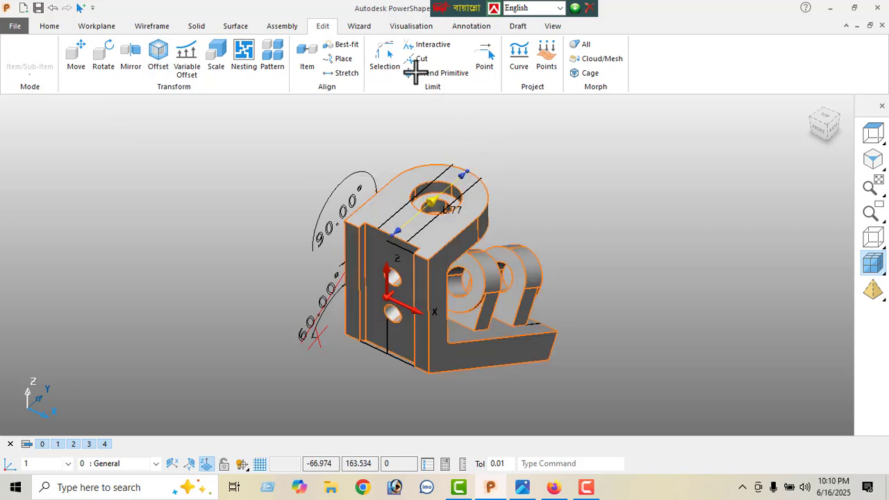
Set the length of the offset line at X -11 on the flange's top face to 80
right_click(158, 125)
left_click(194, 132)
scroll(452, 193, "up", 4)
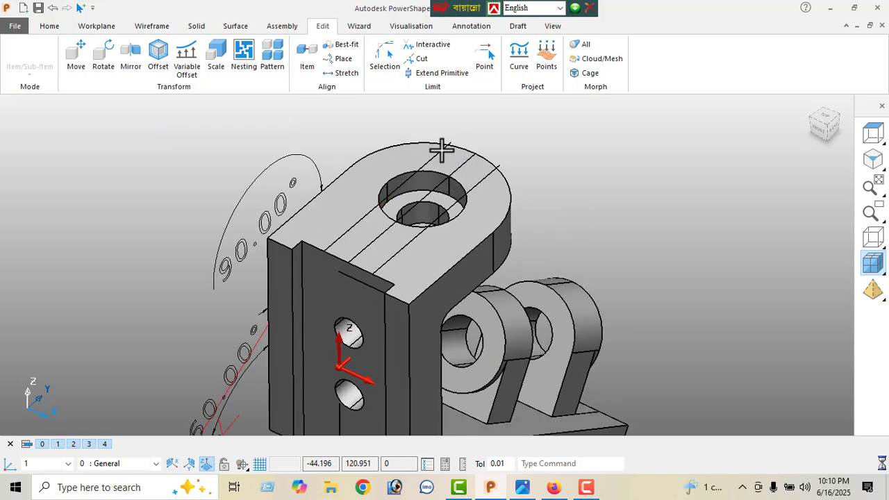
left_click(443, 149)
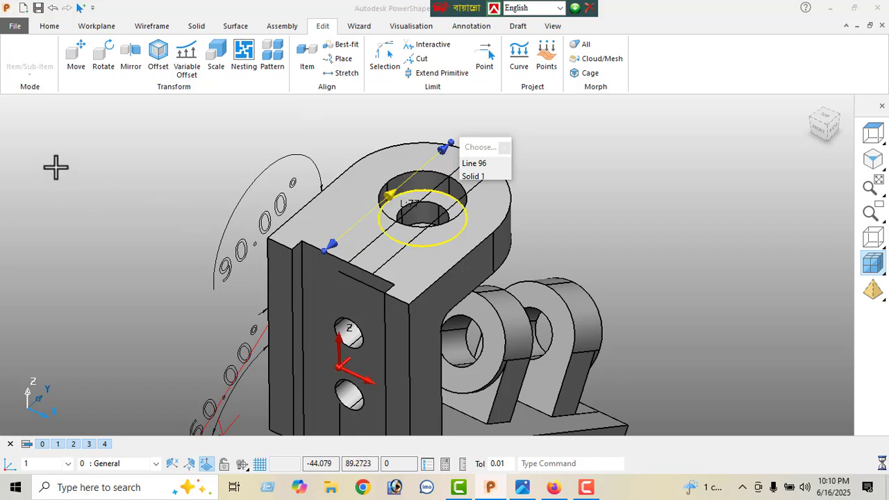
double_click(246, 61)
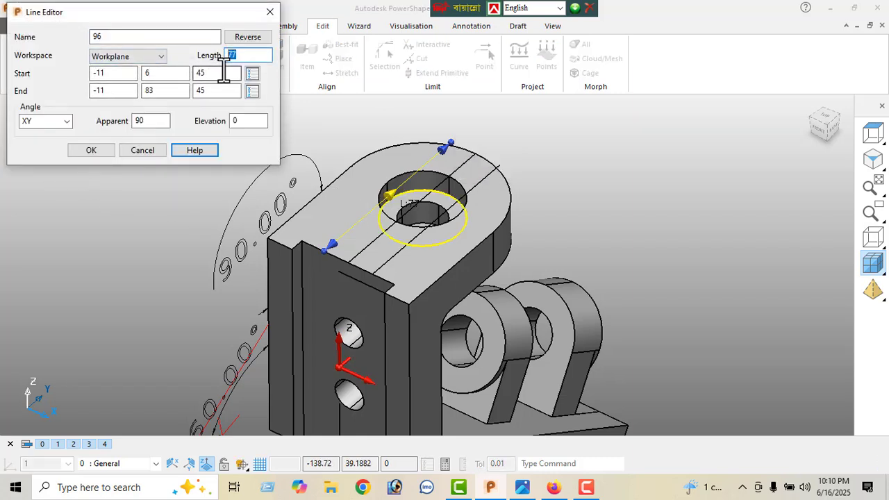
type("80")
key("Return")
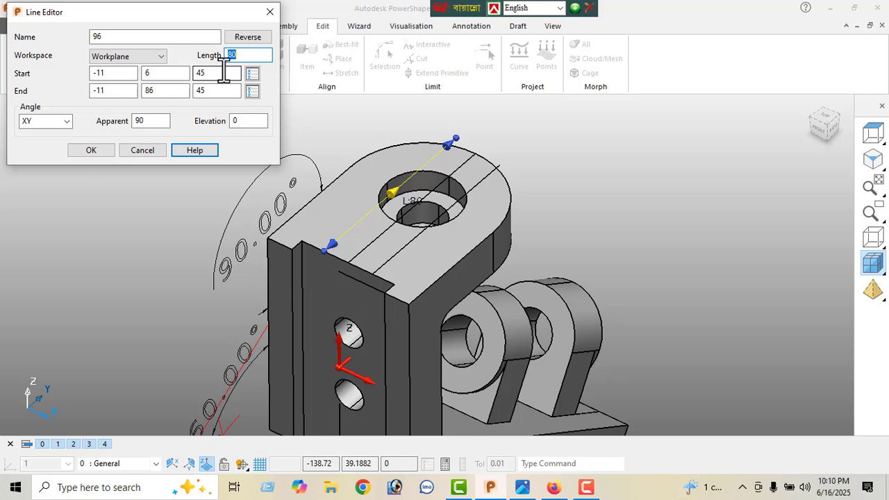
left_click(96, 152)
right_click(85, 125)
Set the length of the offset line at X 11 on the flange's top face to 80
left_click(445, 207)
left_click(446, 212)
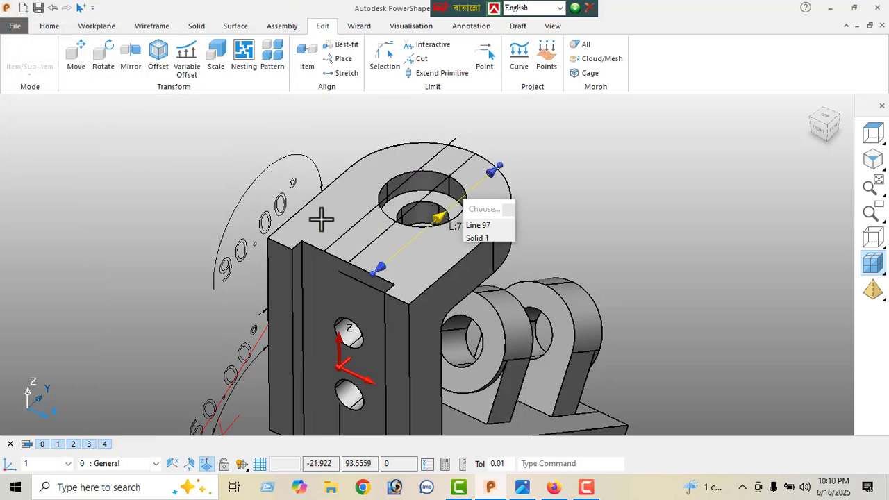
double_click(248, 59)
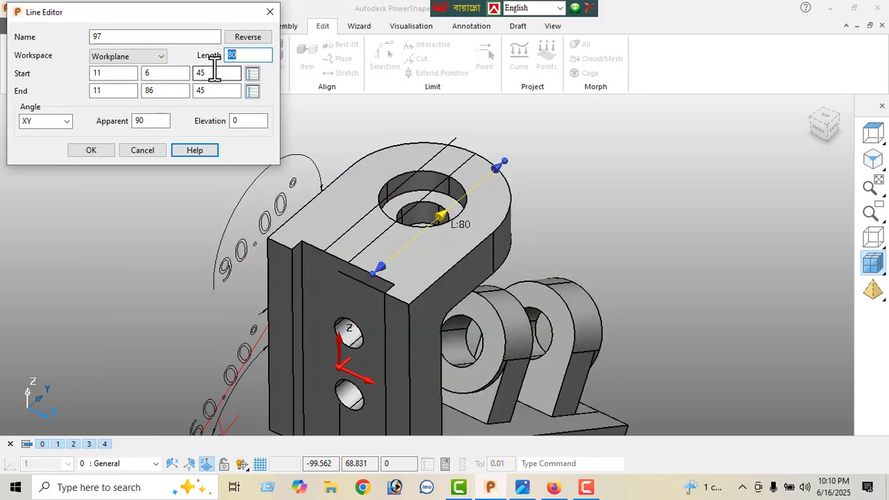
left_click(91, 151)
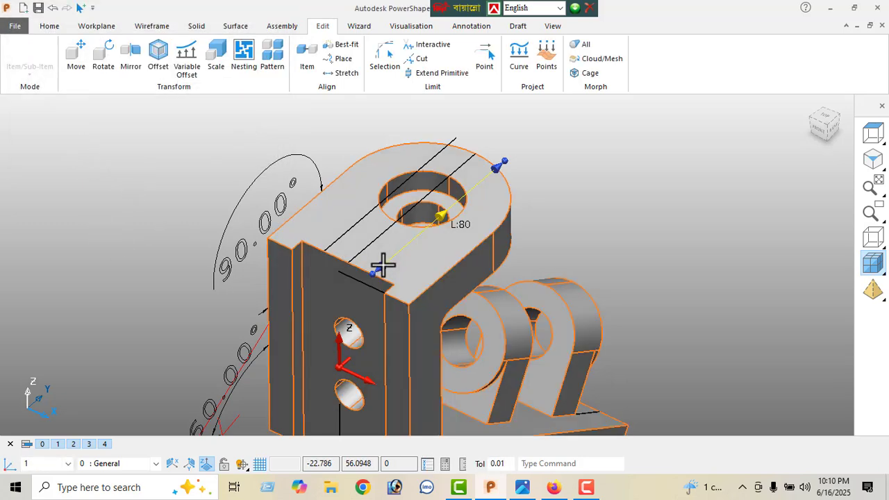
Reverse the offset line at X 11 and set its length to 90 so it extends past the channel edge
middle_click_drag(324, 318, 246, 167)
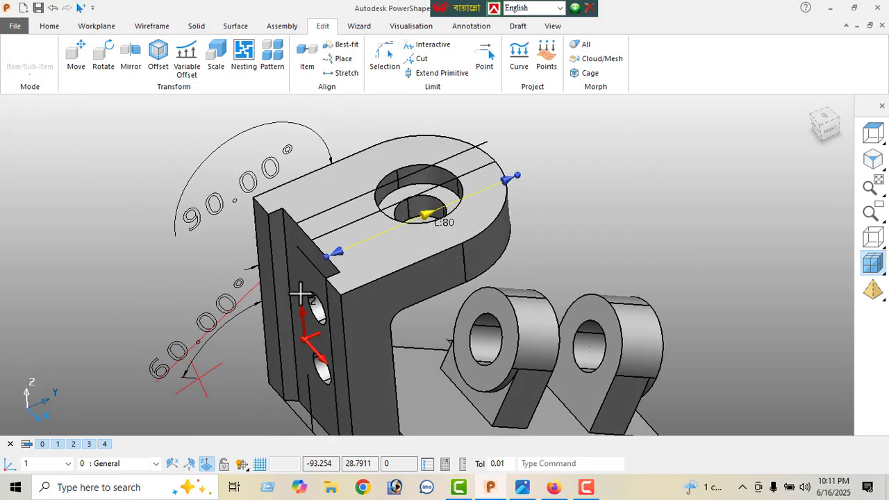
double_click(426, 214)
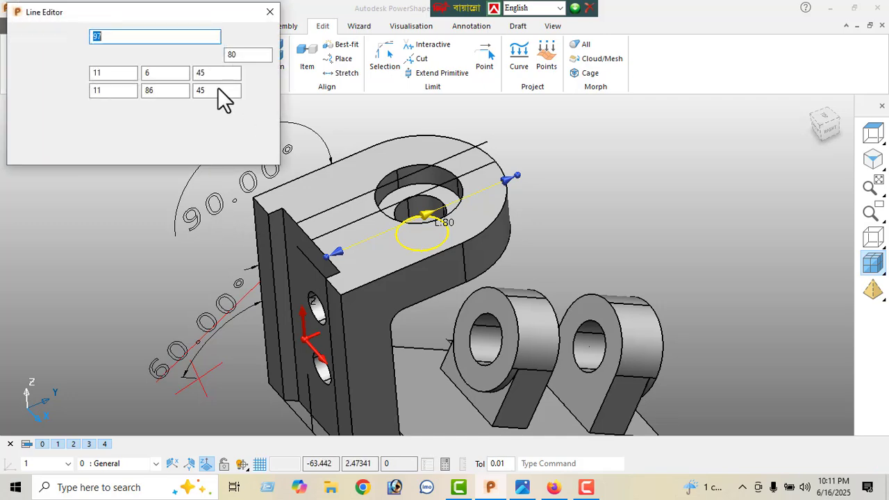
left_click(248, 37)
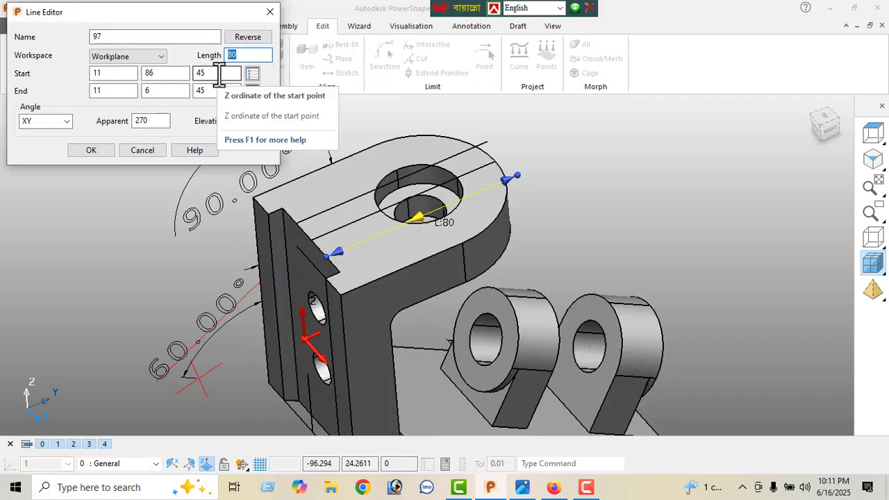
type("90")
left_click(80, 151)
right_click(68, 133)
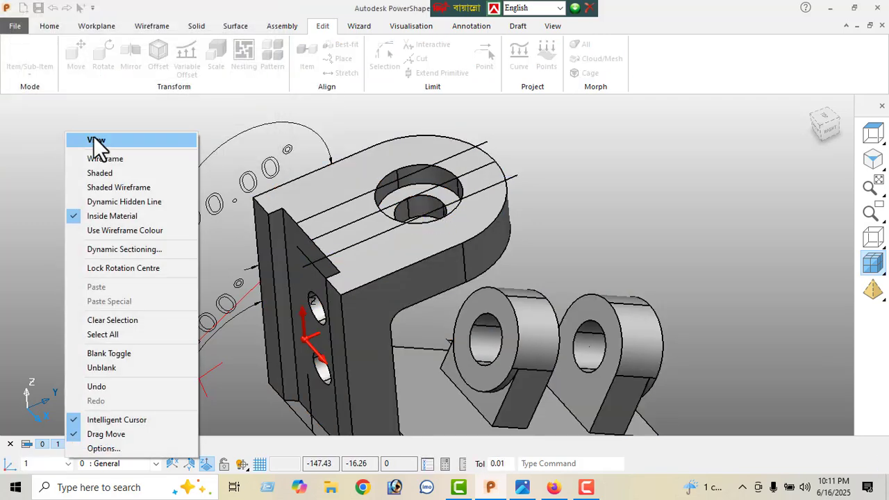
left_click(93, 140)
Reverse the offset line at X -11 and set its length to 90, matching the other offset line
left_click(398, 177)
left_click(434, 189)
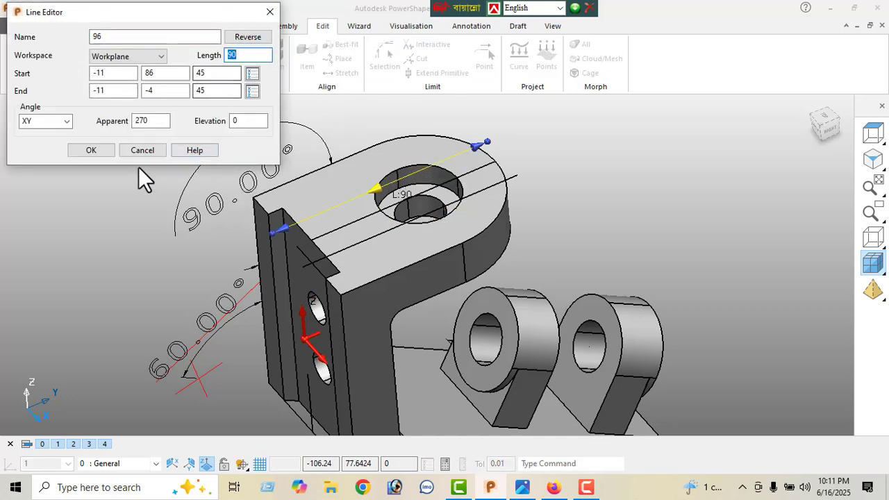
left_click(87, 150)
right_click(87, 137)
left_click(104, 143)
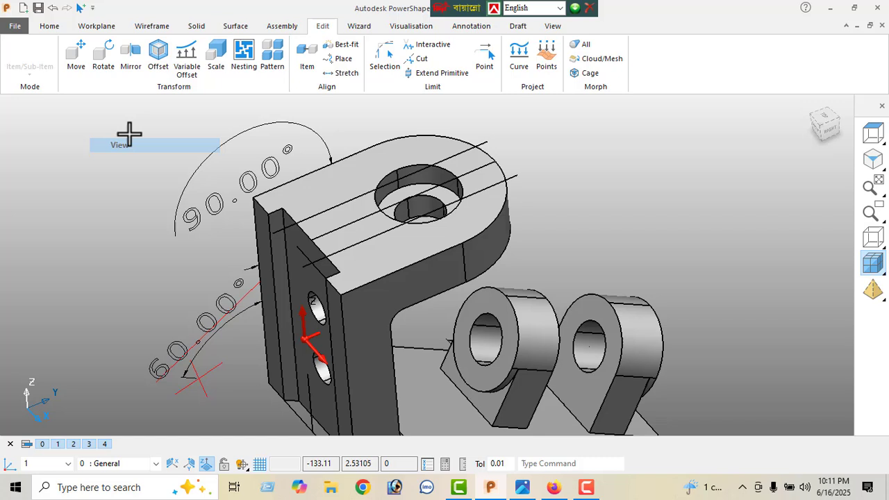
Draw 22 long lines joining the two offset lines at both ends to close the slot rectangle
left_click(151, 27)
left_click(19, 72)
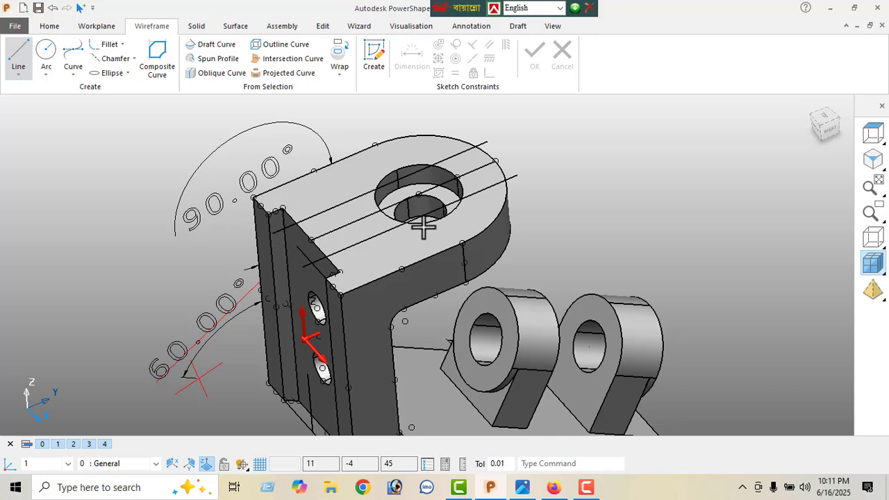
left_click(495, 147)
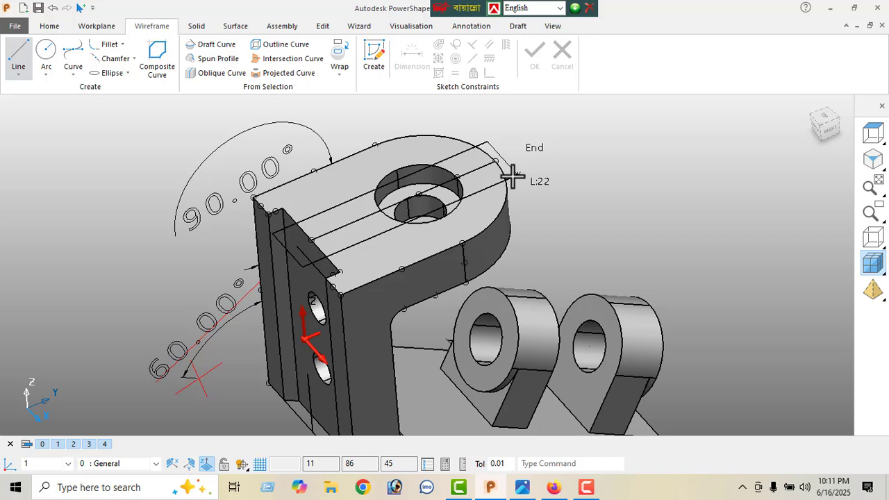
right_click(91, 175)
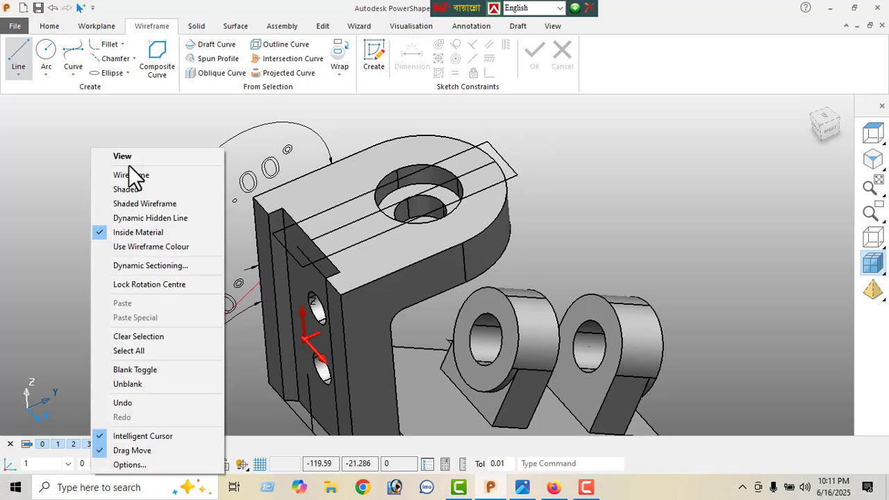
left_click(128, 151)
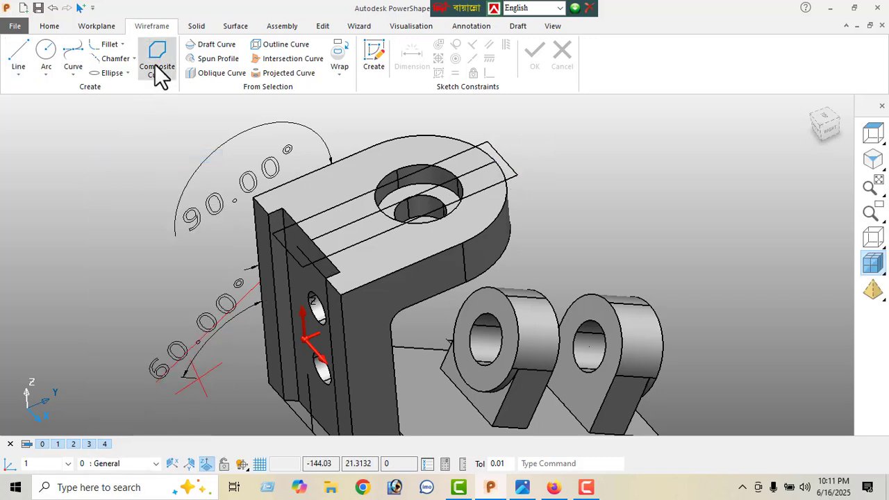
Create a closed composite curve from the four lines of the slot rectangle, following them straight past the hole and flange edges
left_click(159, 68)
scroll(275, 255, "up", 1)
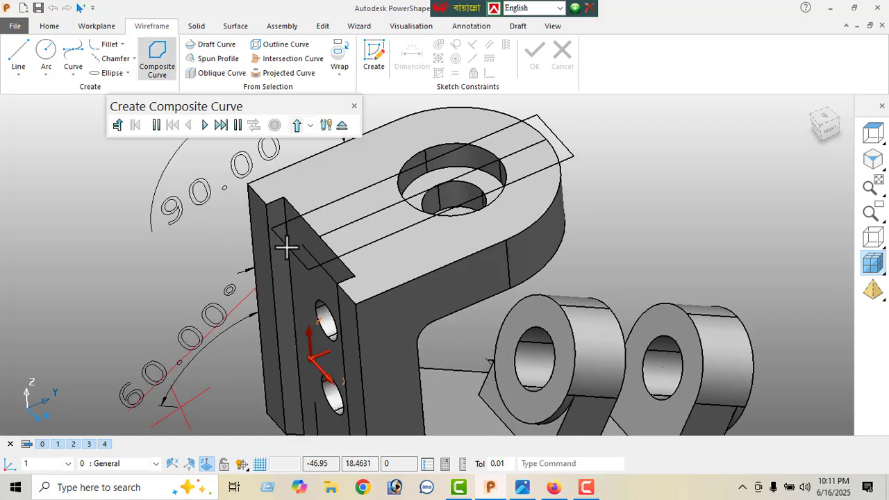
left_click(287, 247)
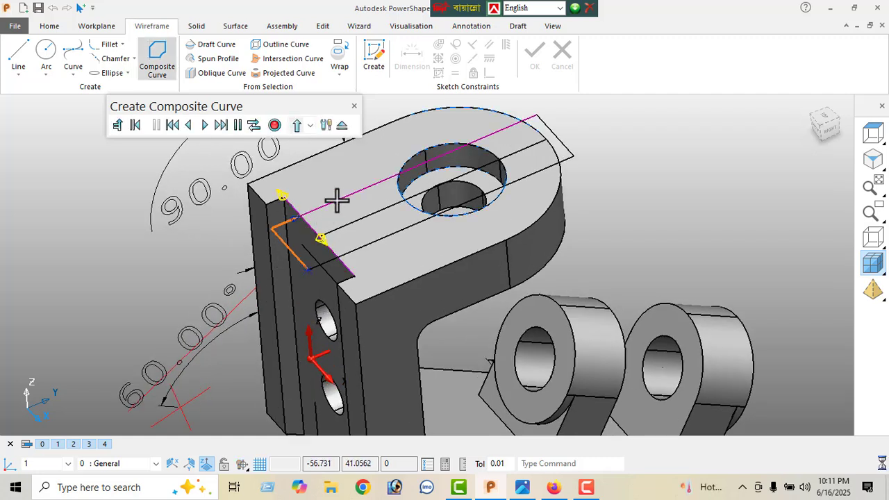
left_click(337, 201)
left_click(435, 161)
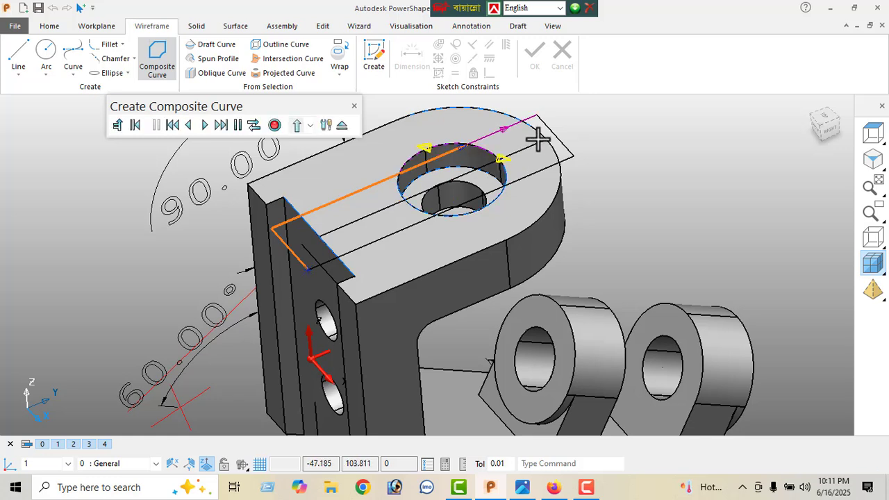
left_click(506, 130)
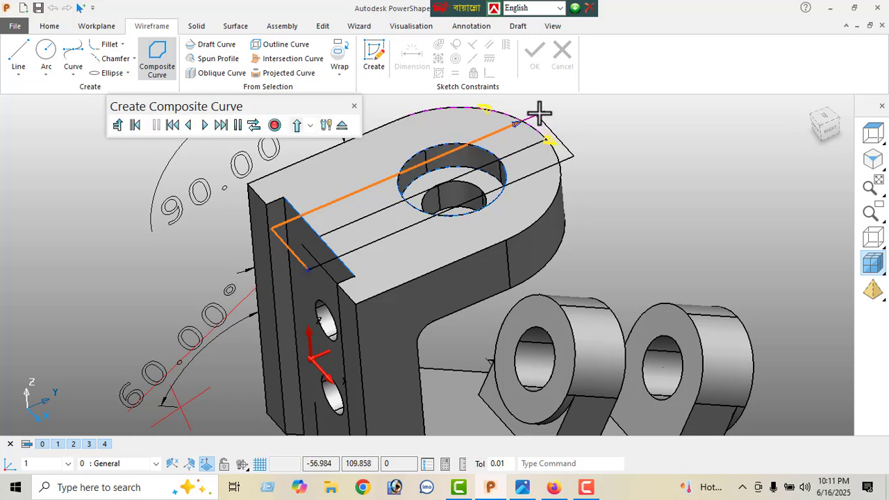
left_click(573, 170)
left_click(523, 180)
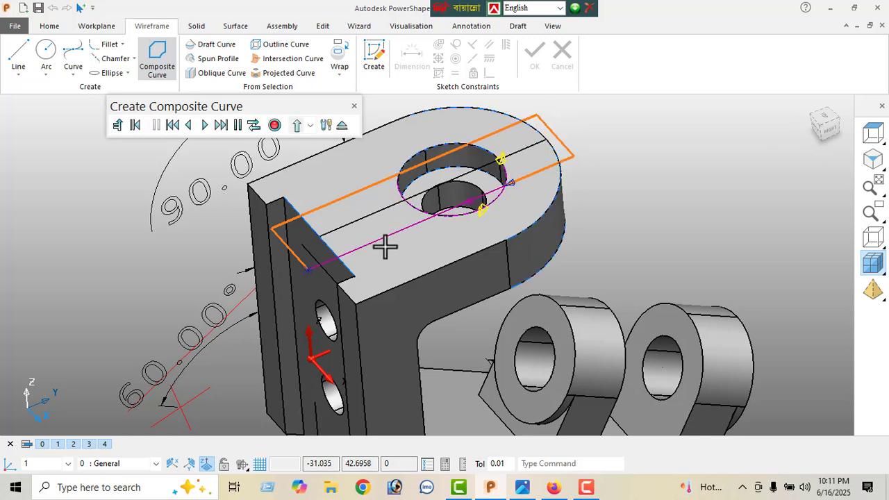
left_click(470, 203)
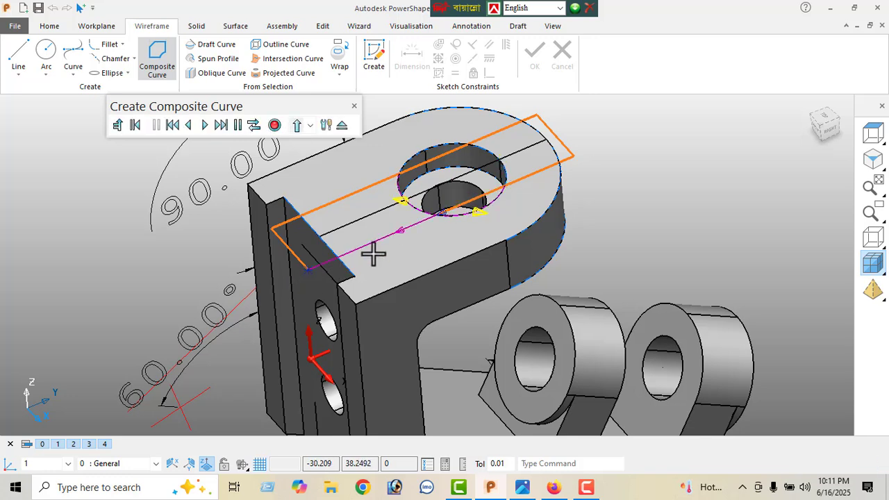
left_click(401, 232)
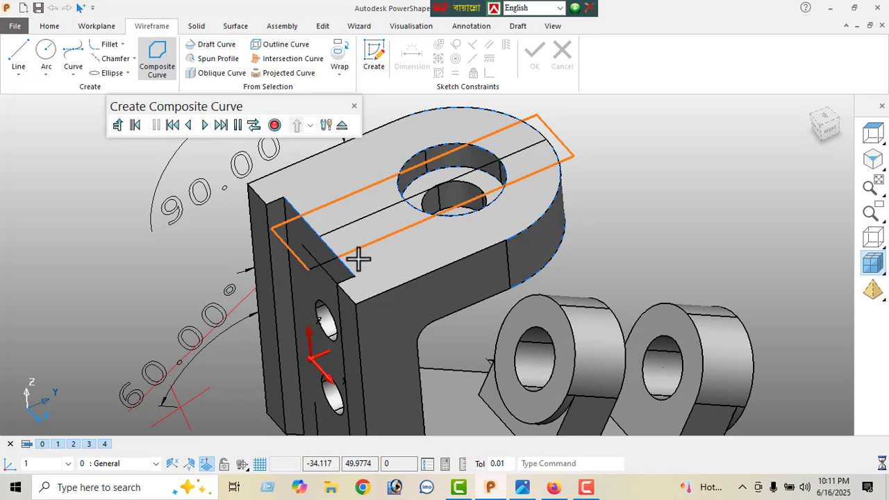
left_click(301, 273)
left_click(306, 276)
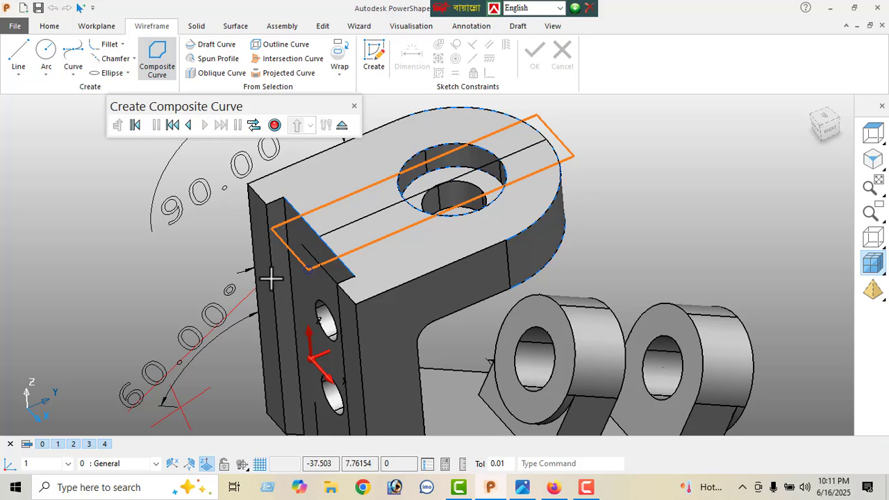
left_click(274, 126)
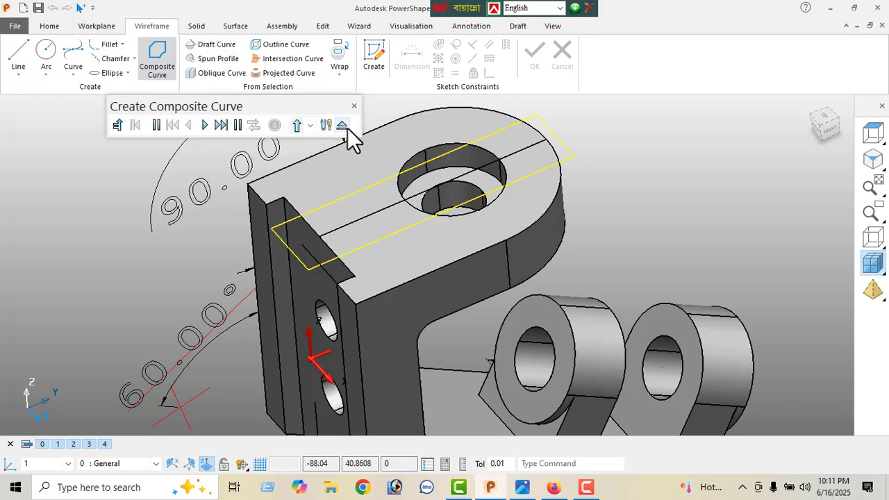
left_click(343, 126)
Cut the slot rectangle into the flange's top face as a blind solid cut with a depth of 6
left_click(197, 28)
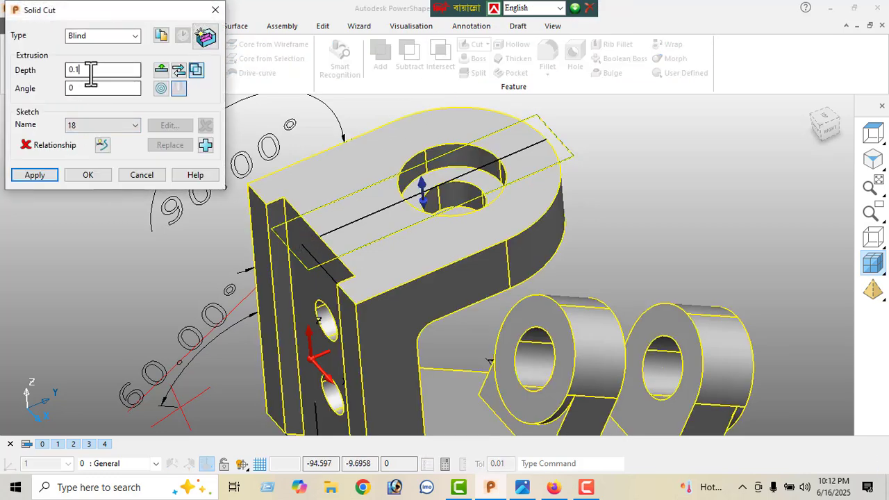
key("Return")
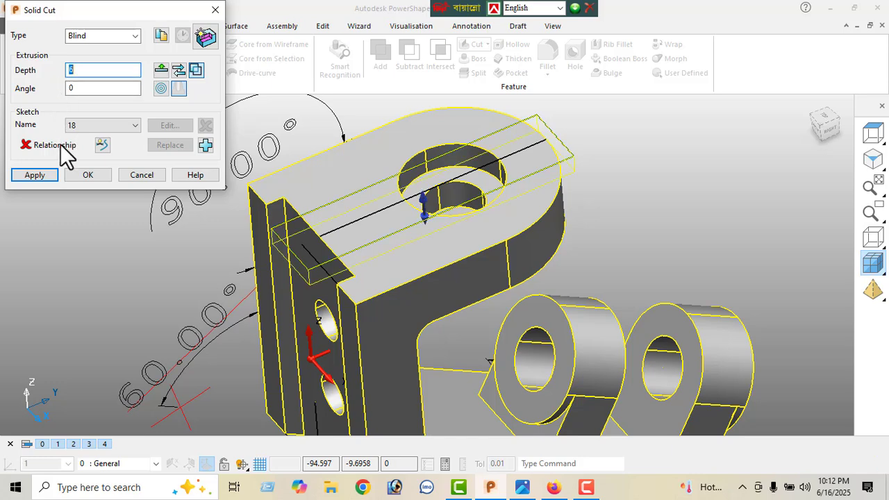
left_click(32, 176)
left_click(134, 175)
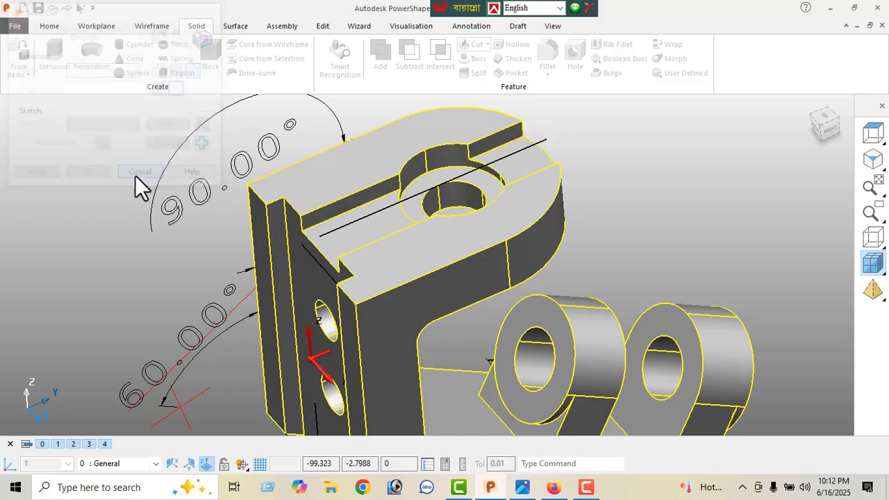
Delete the remaining construction wireframe around the bracket and clear the selection
left_click(873, 158)
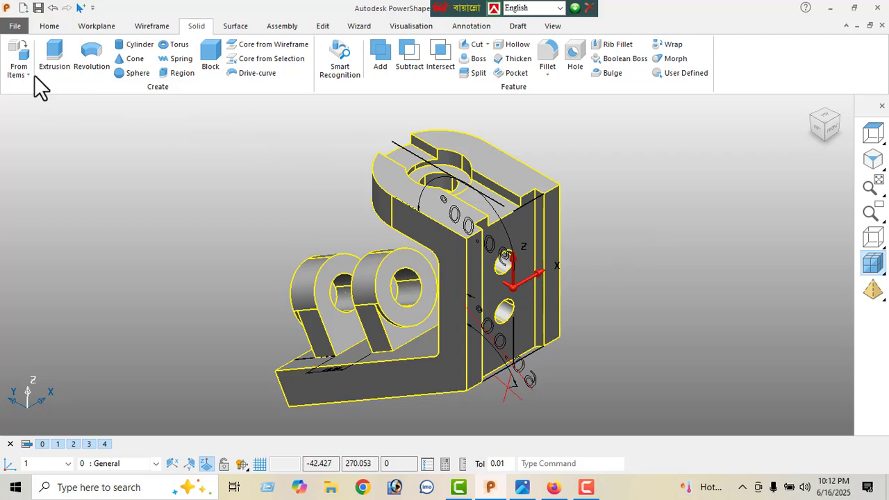
left_click(54, 26)
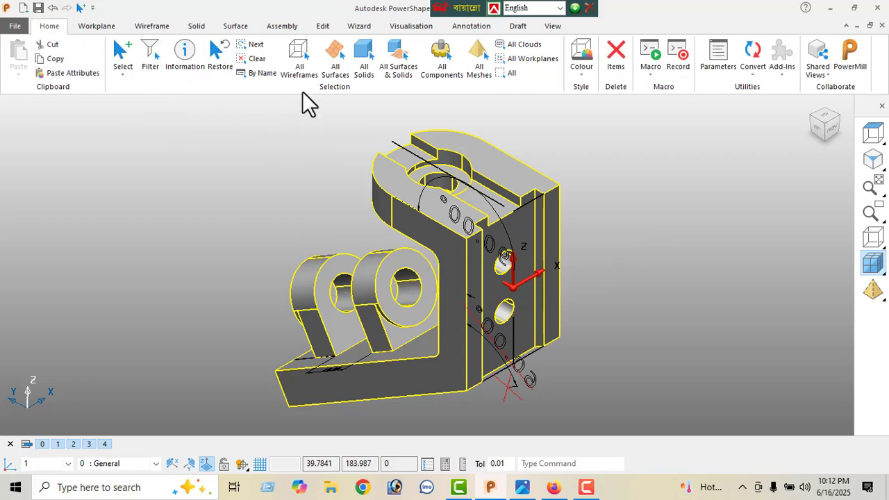
left_click(618, 58)
right_click(105, 156)
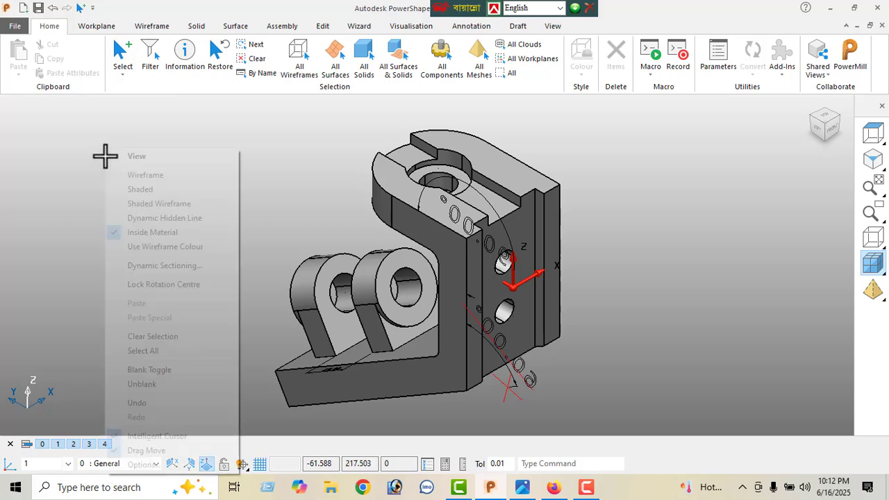
left_click(140, 158)
Delete the two angular dimensions beside the bracket's upright
left_click(515, 375)
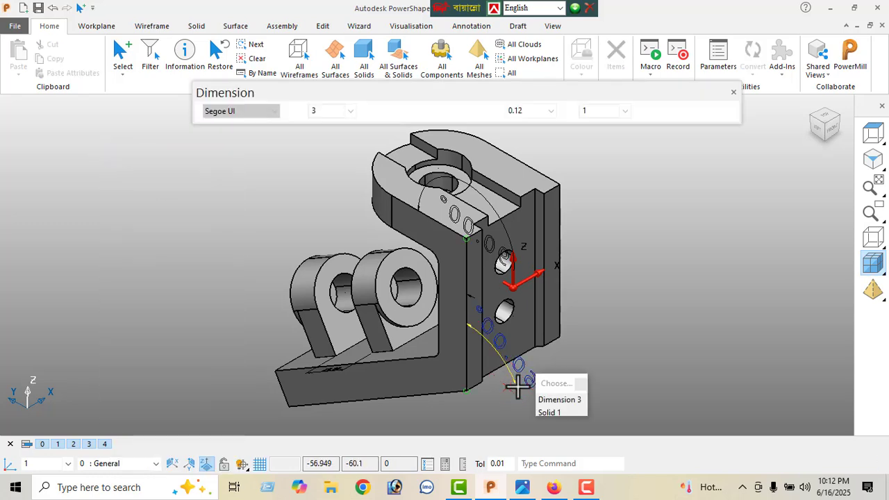
left_click(494, 252)
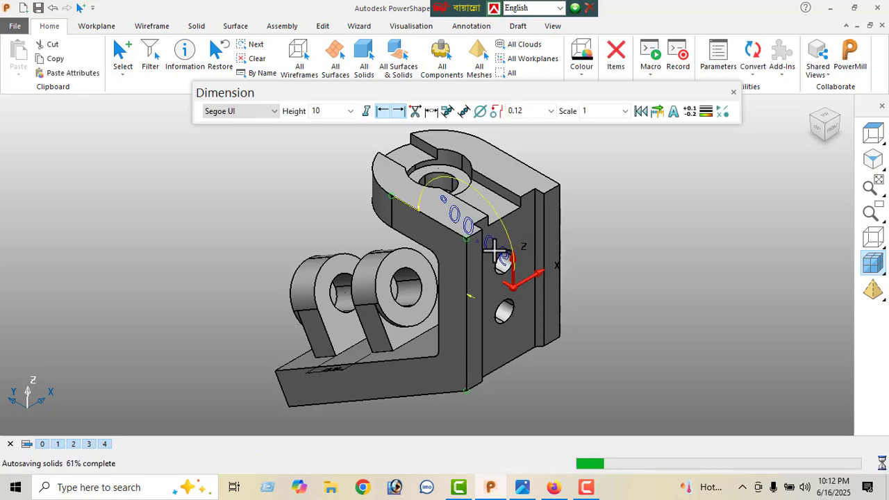
key("Delete")
Delete the workplane on the upright's channel face, close the dimension settings and inspect the finished bracket
middle_click_drag(490, 260, 199, 341)
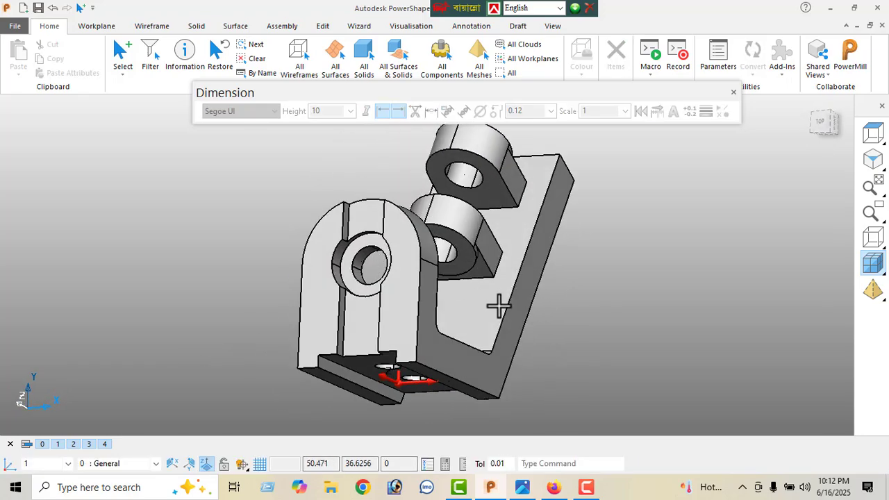
middle_click_drag(498, 305, 731, 303)
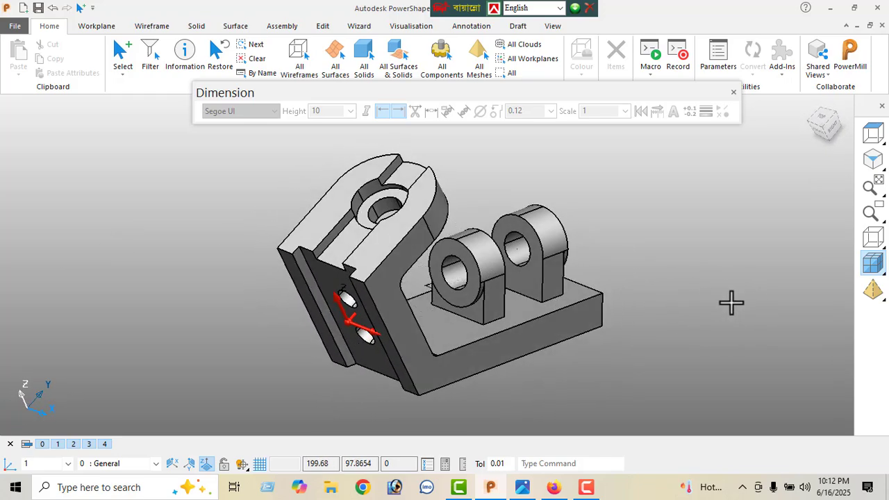
left_click(351, 333)
key("Escape")
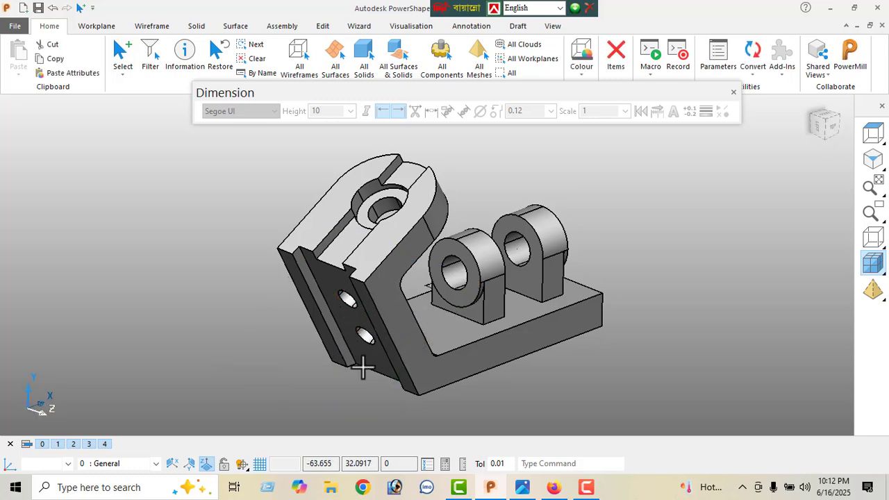
middle_click_drag(454, 354, 414, 326)
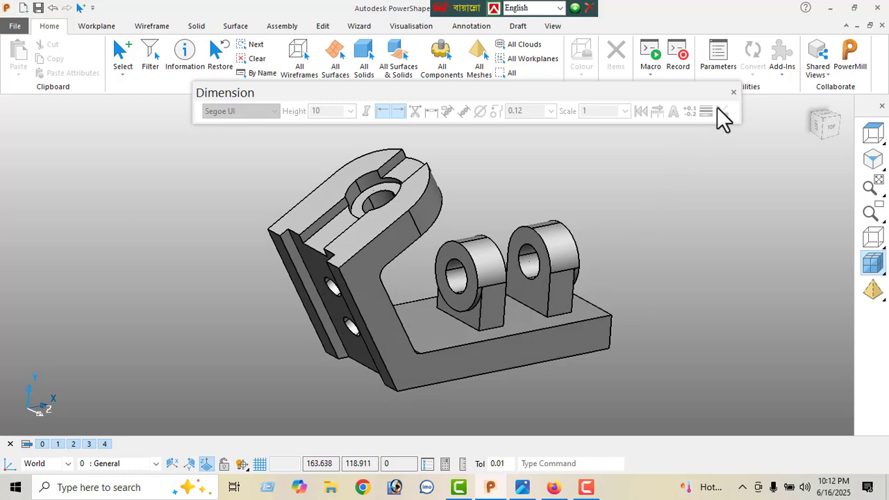
left_click(735, 93)
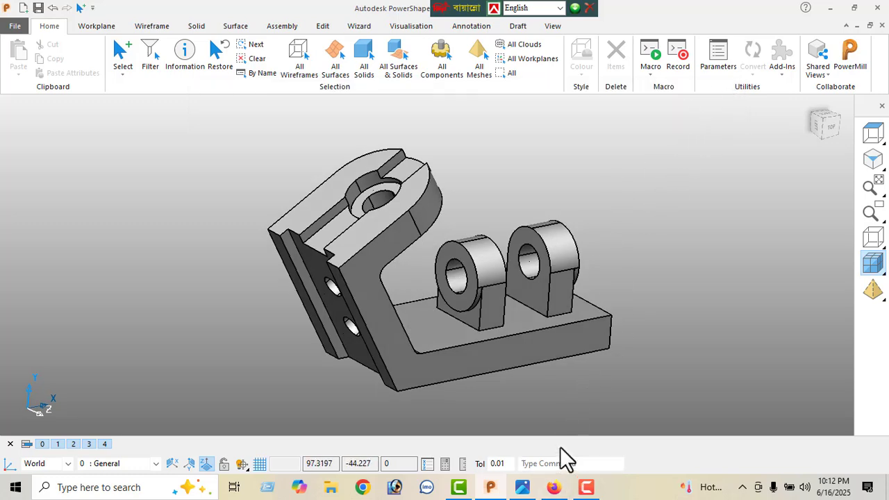
middle_click_drag(429, 340, 243, 329)
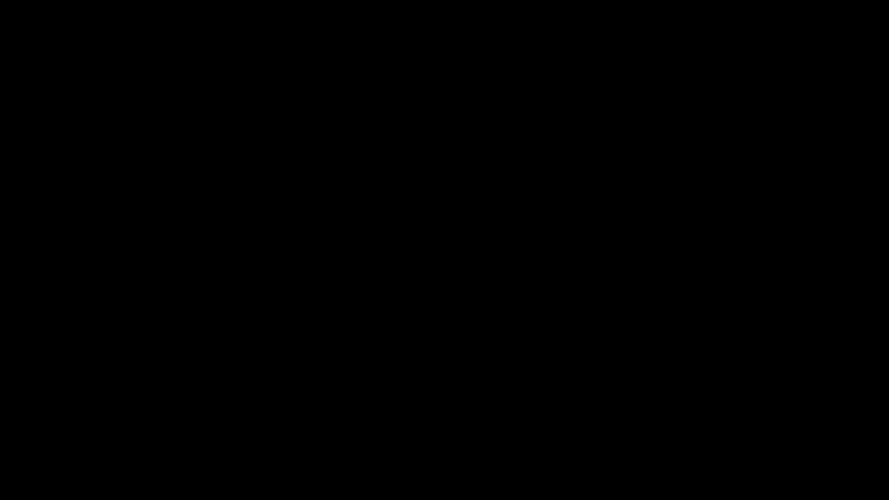